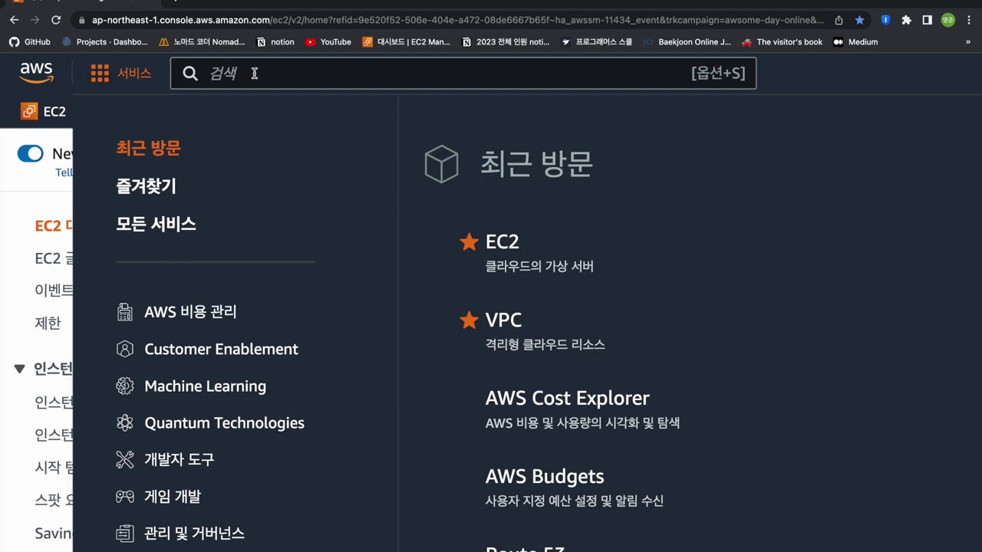
- Search the AWS services for VPC, open the VPC service and go to its list of VPCs
{"action": "left_click", "coordinate": [125, 73]}
{"action": "scroll", "coordinate": [571, 300], "scroll_direction": "down", "scroll_amount": 3}
{"action": "scroll", "coordinate": [572, 300], "scroll_direction": "up", "scroll_amount": 3}
{"action": "left_click", "coordinate": [346, 74]}
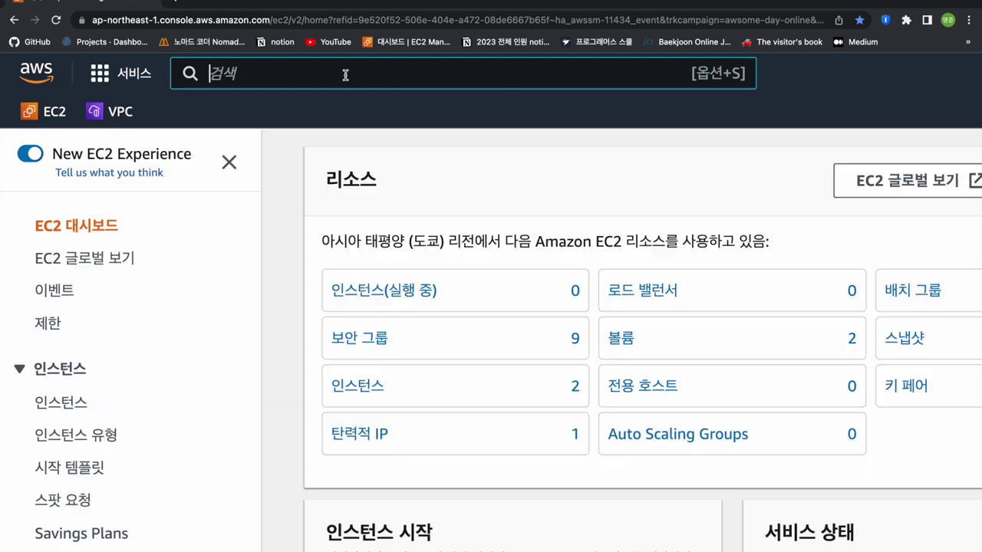
{"action": "type", "text": "펯"}
{"action": "key", "text": "BackSpace"}
{"action": "key", "text": "BackSpace"}
{"action": "key", "text": "BackSpace"}
{"action": "type", "text": "VPC"}
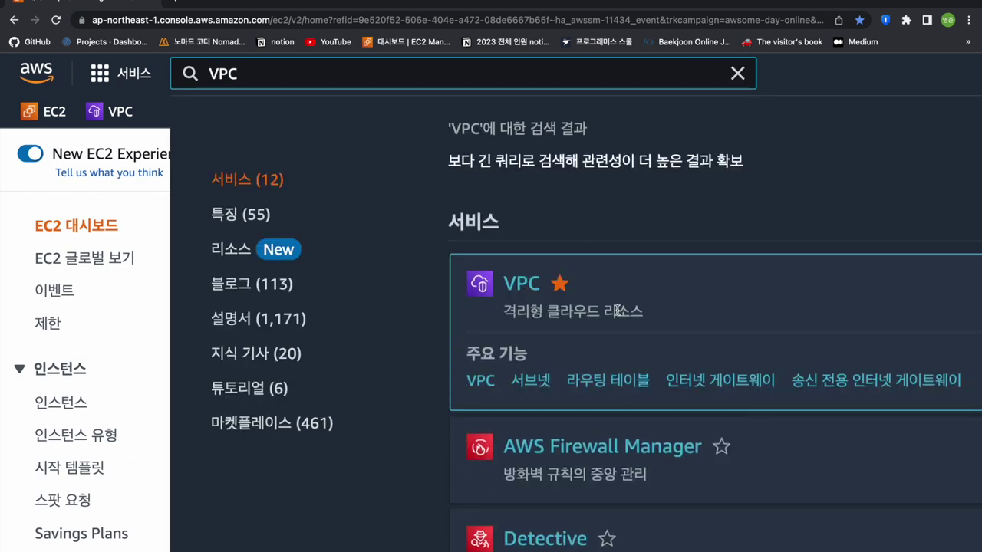
{"action": "left_click", "coordinate": [506, 283]}
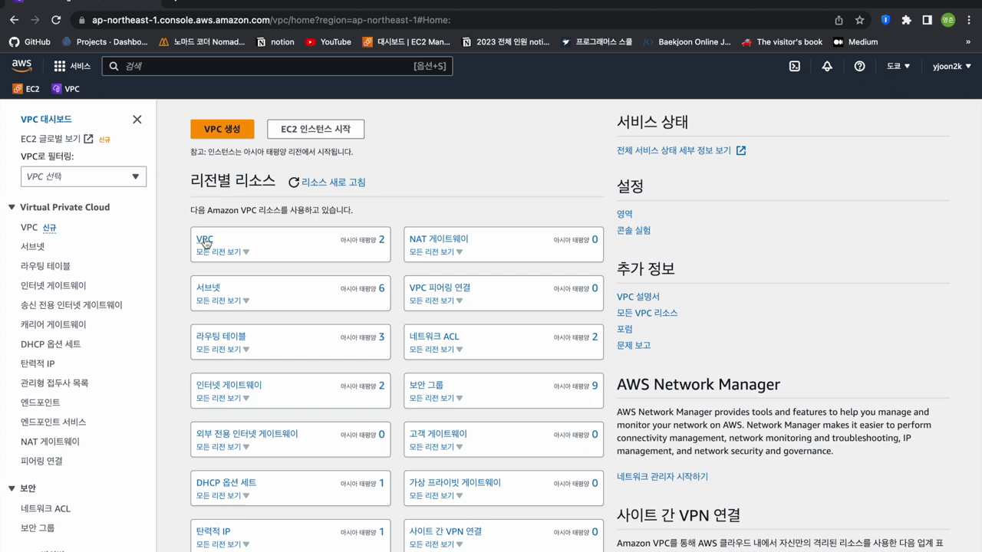
{"action": "left_click", "coordinate": [204, 240]}
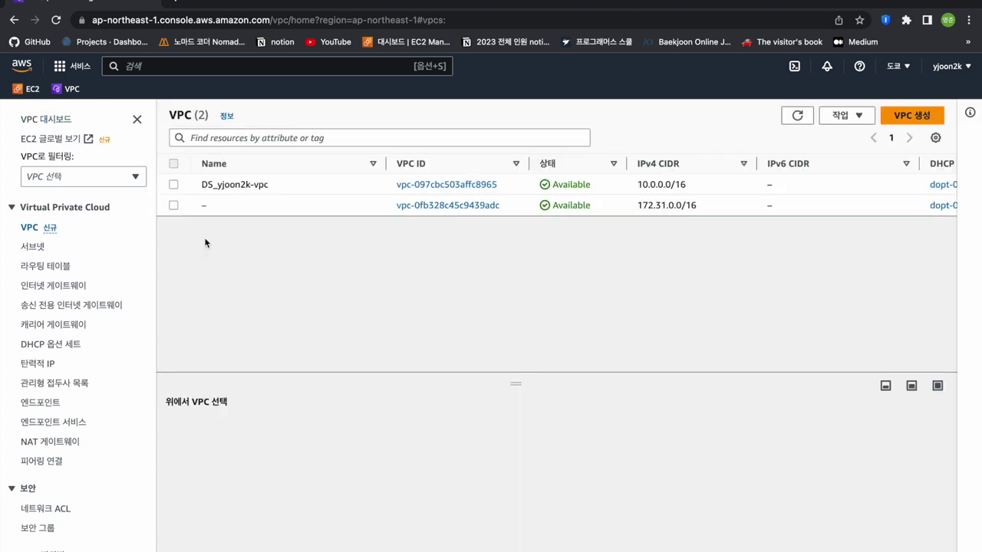
- Examine the names, IDs and IPv4 CIDR ranges of the existing VPCs, including the unnamed one
{"action": "scroll", "coordinate": [341, 282], "scroll_direction": "up", "scroll_amount": 3}
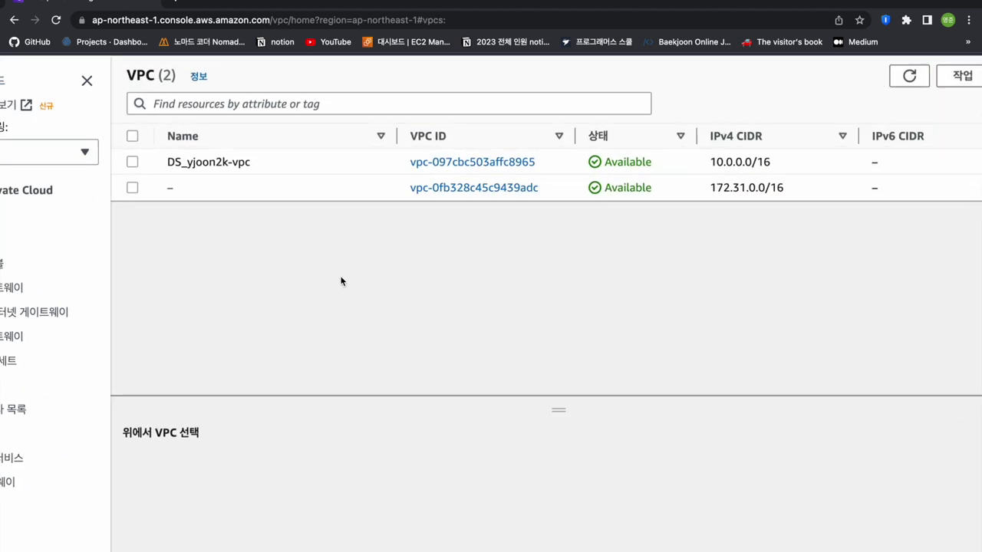
{"action": "left_click_drag", "start_coordinate": [167, 162], "coordinate": [256, 161]}
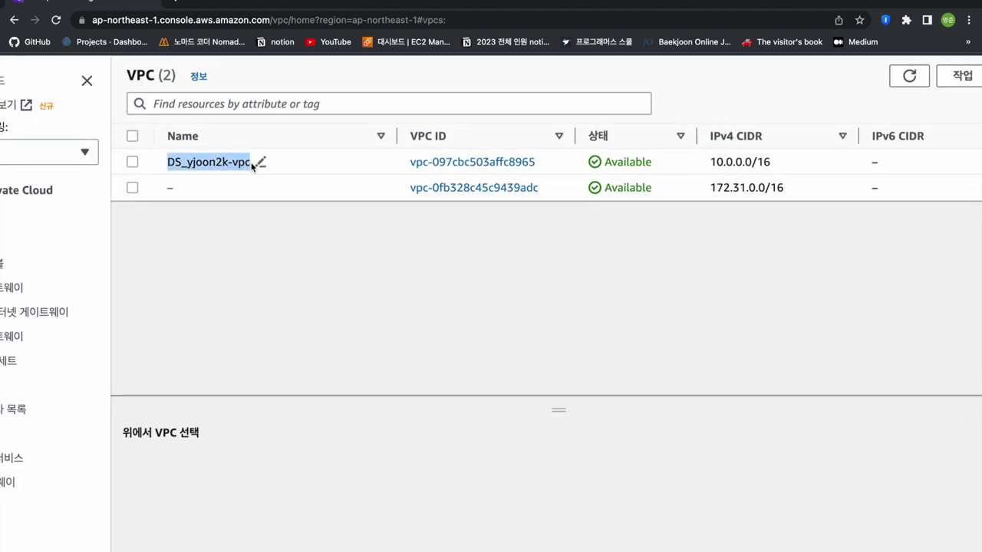
{"action": "left_click", "coordinate": [290, 246]}
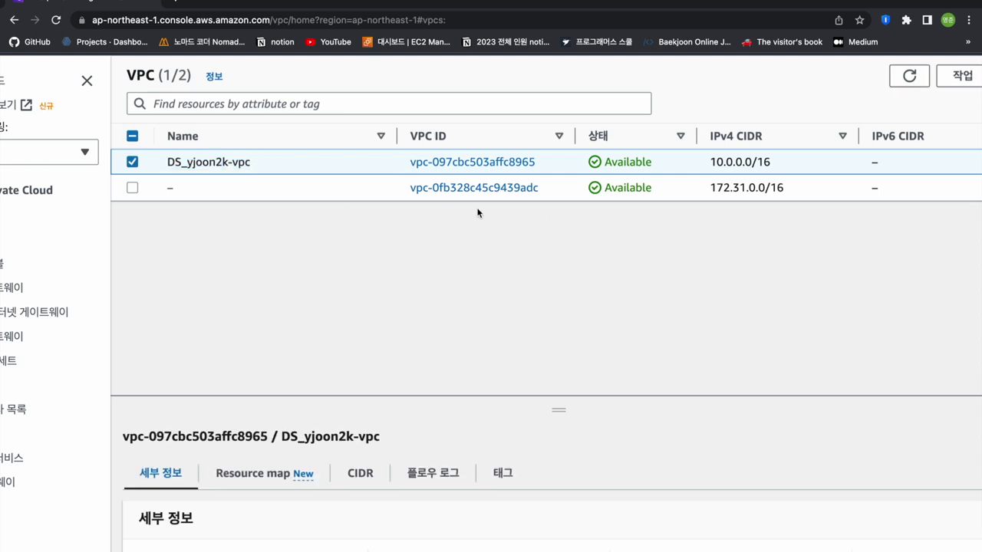
{"action": "scroll", "coordinate": [253, 240], "scroll_direction": "up", "scroll_amount": 3}
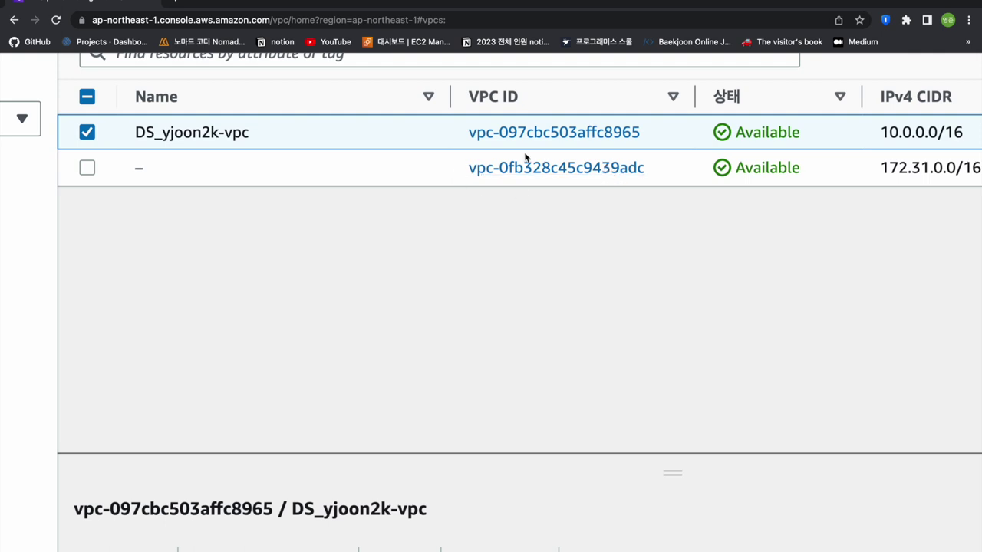
{"action": "scroll", "coordinate": [618, 238], "scroll_direction": "right", "scroll_amount": 2}
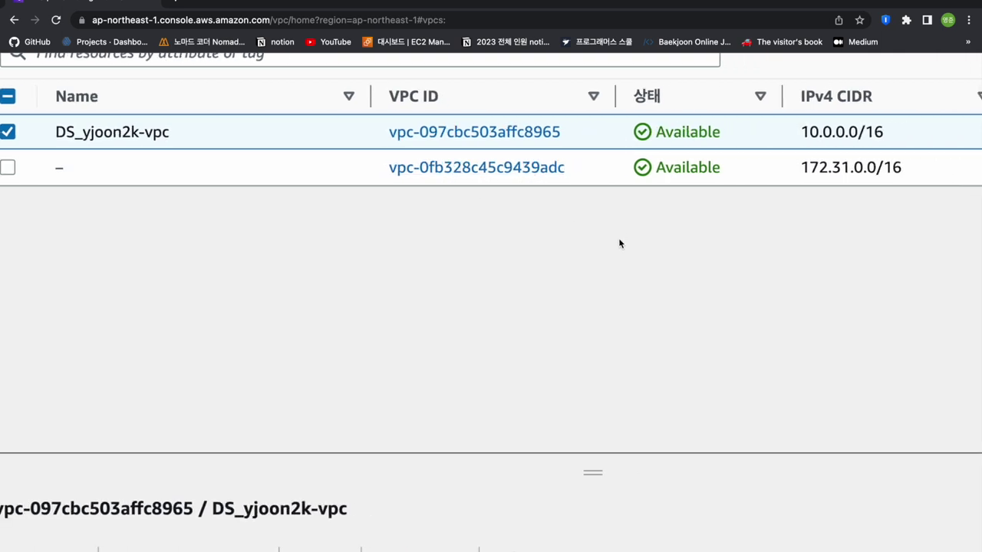
{"action": "mouse_move", "coordinate": [379, 169]}
{"action": "left_mouse_down"}
{"action": "mouse_move", "coordinate": [607, 171]}
{"action": "mouse_move", "coordinate": [345, 167]}
{"action": "mouse_move", "coordinate": [596, 171]}
{"action": "mouse_move", "coordinate": [364, 171]}
{"action": "left_mouse_up"}
{"action": "left_click", "coordinate": [590, 237]}
{"action": "left_click", "coordinate": [364, 170]}
{"action": "left_click", "coordinate": [579, 171]}
{"action": "left_click", "coordinate": [376, 169]}
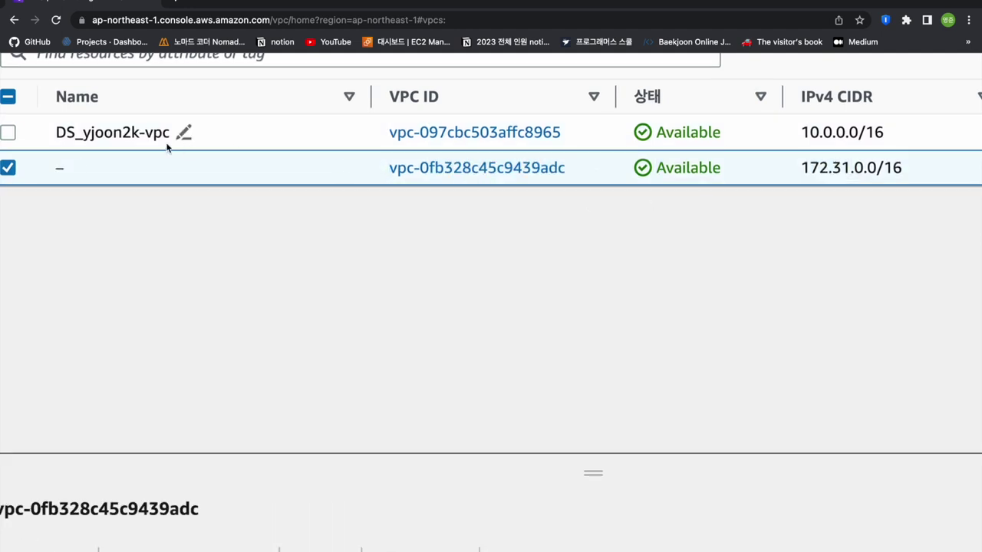
{"action": "left_click", "coordinate": [18, 168]}
{"action": "left_click_drag", "start_coordinate": [392, 166], "coordinate": [567, 168]}
{"action": "left_click", "coordinate": [577, 221]}
{"action": "left_click", "coordinate": [6, 169]}
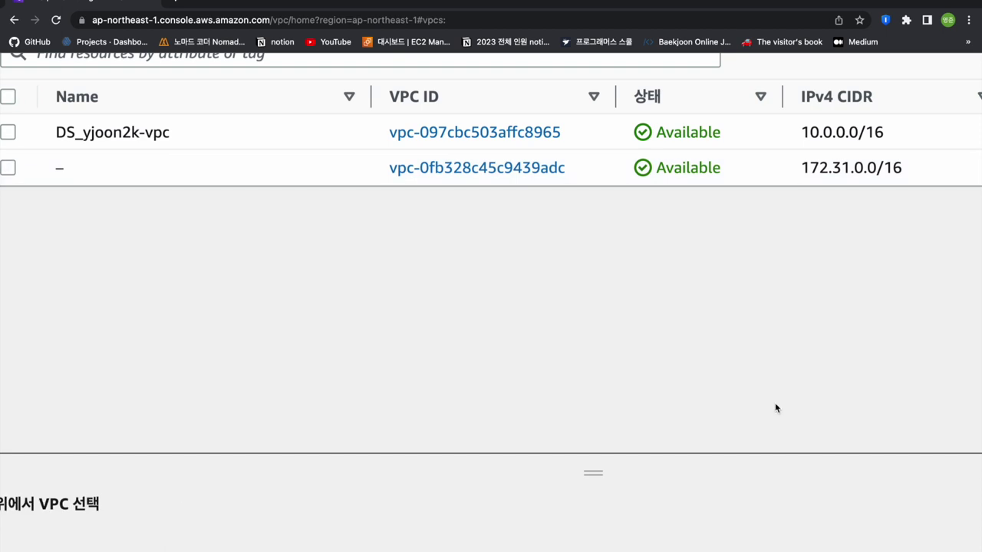
- Start creating a new VPC and choose "VPC 등" as the resources to create
{"action": "scroll", "coordinate": [775, 408], "scroll_direction": "up", "scroll_amount": 3}
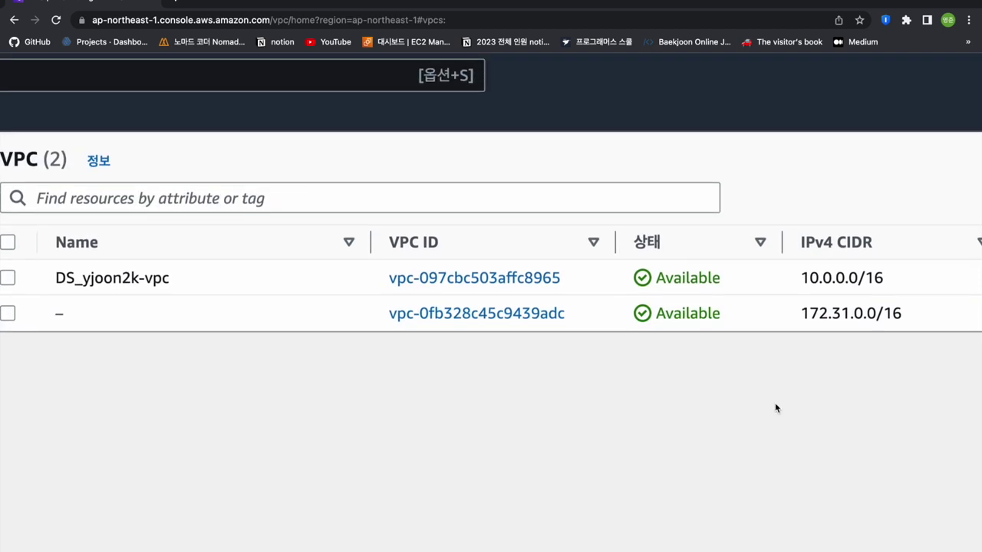
{"action": "scroll", "coordinate": [775, 409], "scroll_direction": "right", "scroll_amount": 5}
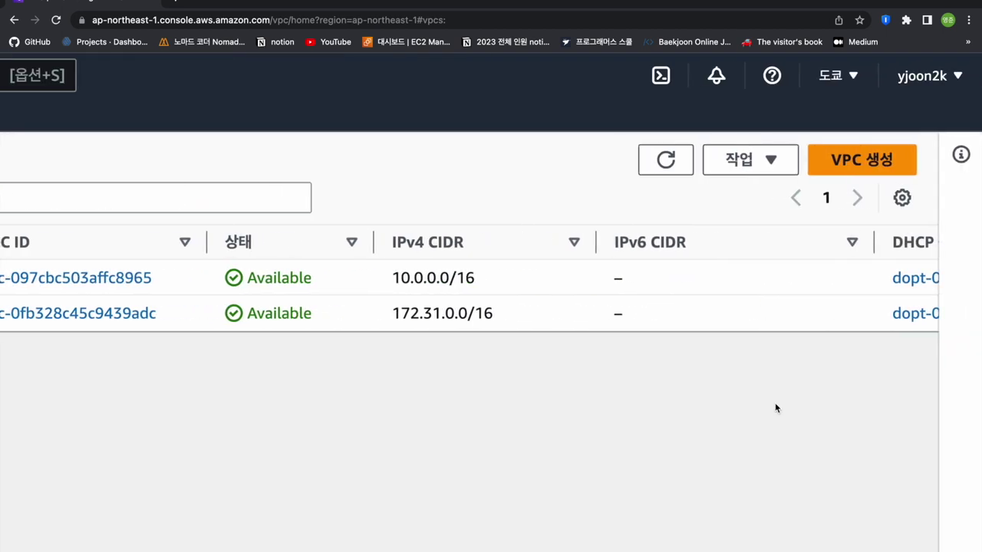
{"action": "scroll", "coordinate": [775, 408], "scroll_direction": "down", "scroll_amount": 5}
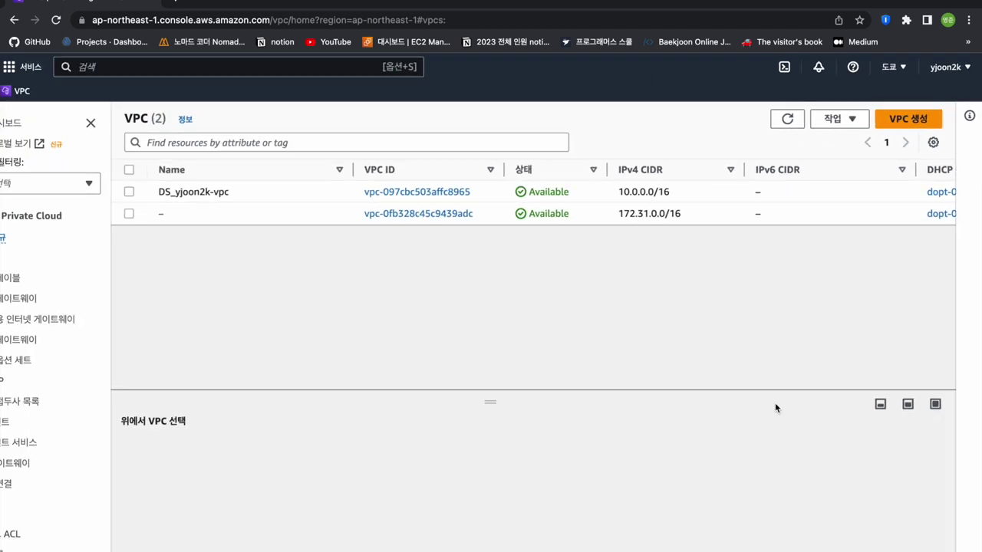
{"action": "scroll", "coordinate": [915, 121], "scroll_direction": "up", "scroll_amount": 3}
{"action": "left_click", "coordinate": [915, 120]}
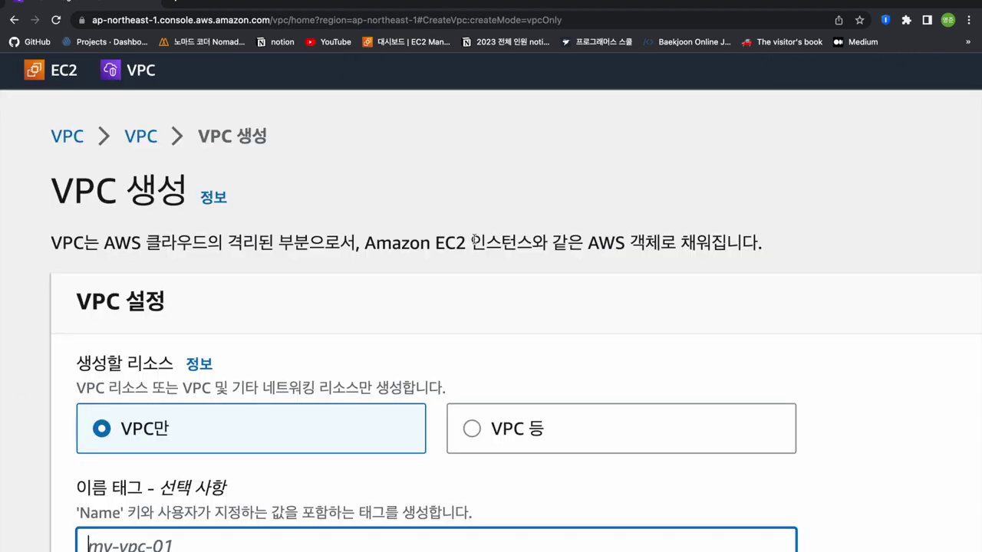
{"action": "scroll", "coordinate": [473, 242], "scroll_direction": "down", "scroll_amount": 2}
{"action": "scroll", "coordinate": [734, 234], "scroll_direction": "down", "scroll_amount": 3}
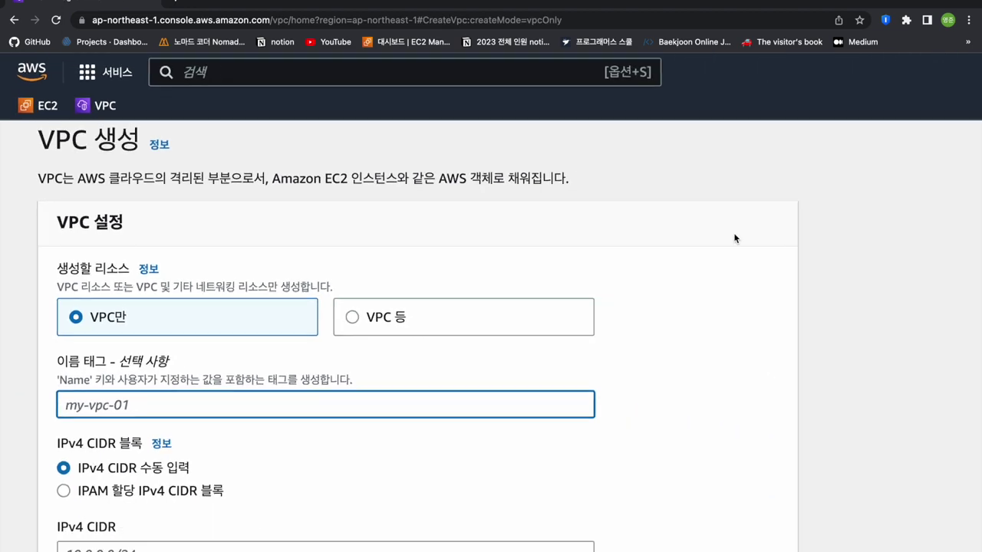
{"action": "left_click", "coordinate": [347, 316]}
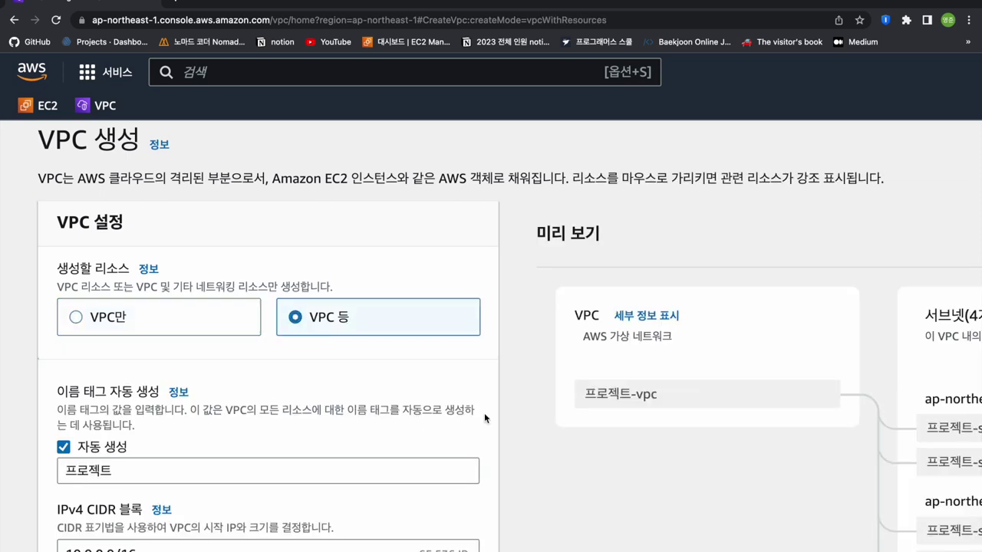
- Examine the preview diagram's connections between the VPC, subnets, route tables and network connections
{"action": "scroll", "coordinate": [484, 414], "scroll_direction": "down", "scroll_amount": 3}
{"action": "scroll", "coordinate": [484, 414], "scroll_direction": "down", "scroll_amount": 2}
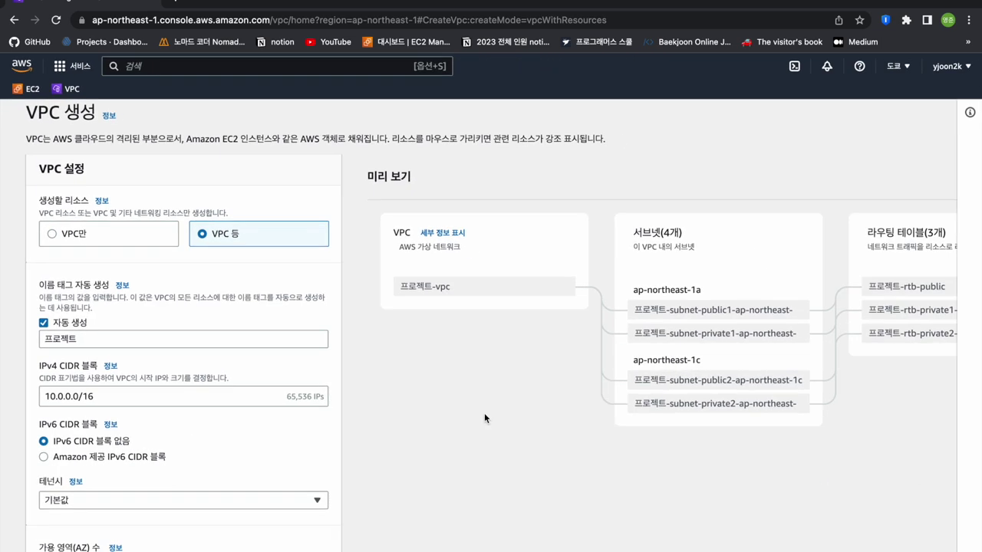
{"action": "scroll", "coordinate": [577, 393], "scroll_direction": "up", "scroll_amount": 3}
{"action": "scroll", "coordinate": [576, 391], "scroll_direction": "down", "scroll_amount": 3}
{"action": "scroll", "coordinate": [572, 391], "scroll_direction": "up", "scroll_amount": 3}
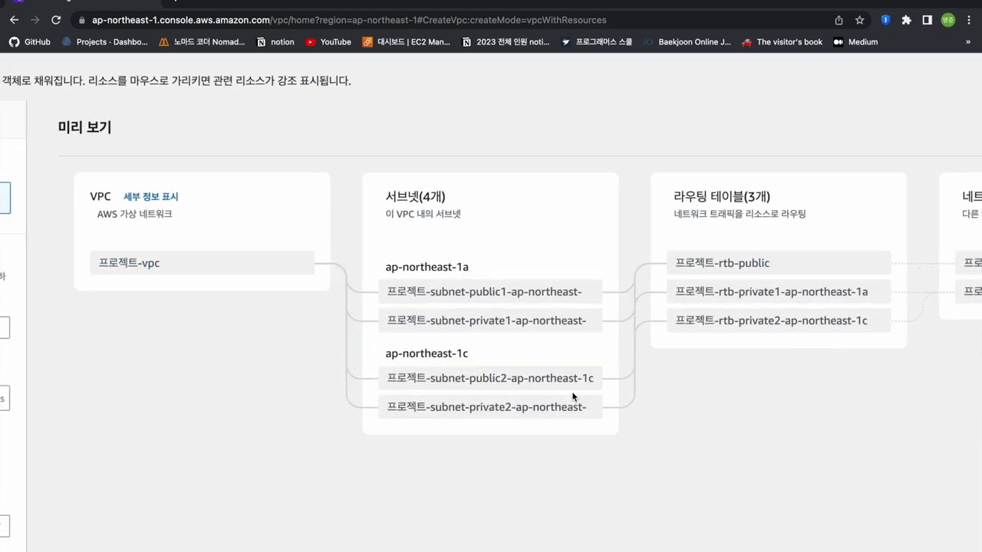
{"action": "scroll", "coordinate": [499, 222], "scroll_direction": "right", "scroll_amount": 2}
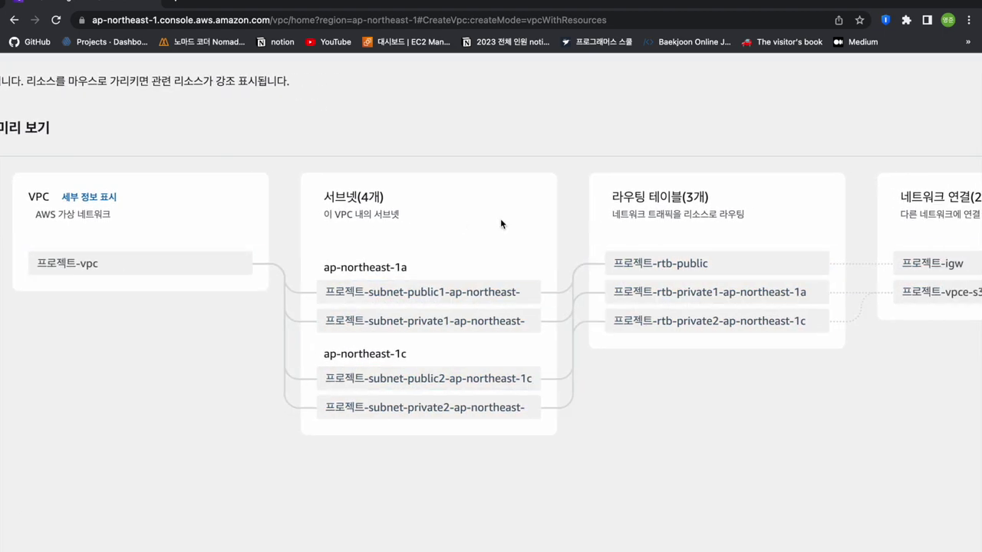
{"action": "scroll", "coordinate": [702, 346], "scroll_direction": "right", "scroll_amount": 3}
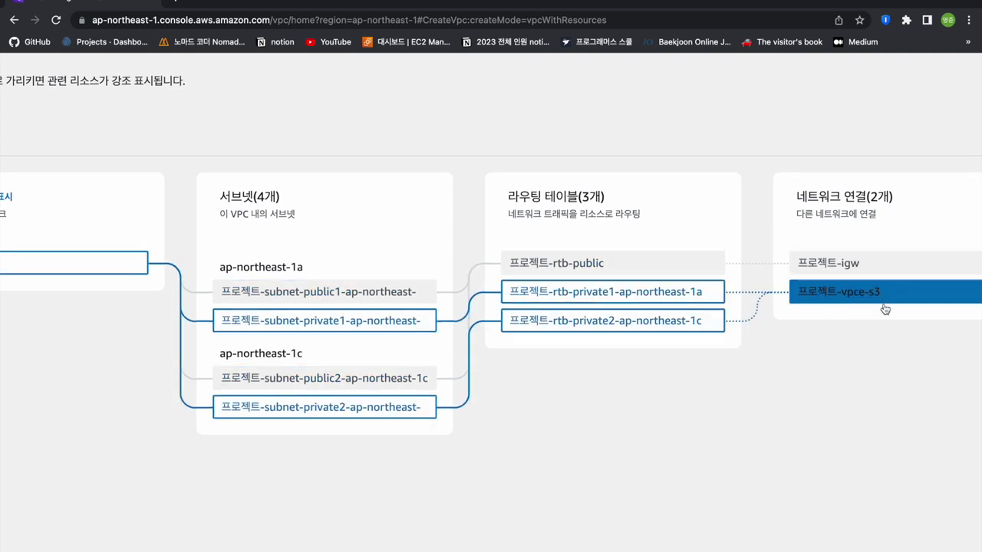
{"action": "scroll", "coordinate": [844, 322], "scroll_direction": "right", "scroll_amount": 3}
{"action": "scroll", "coordinate": [884, 337], "scroll_direction": "left", "scroll_amount": 10}
{"action": "scroll", "coordinate": [812, 342], "scroll_direction": "left", "scroll_amount": 6}
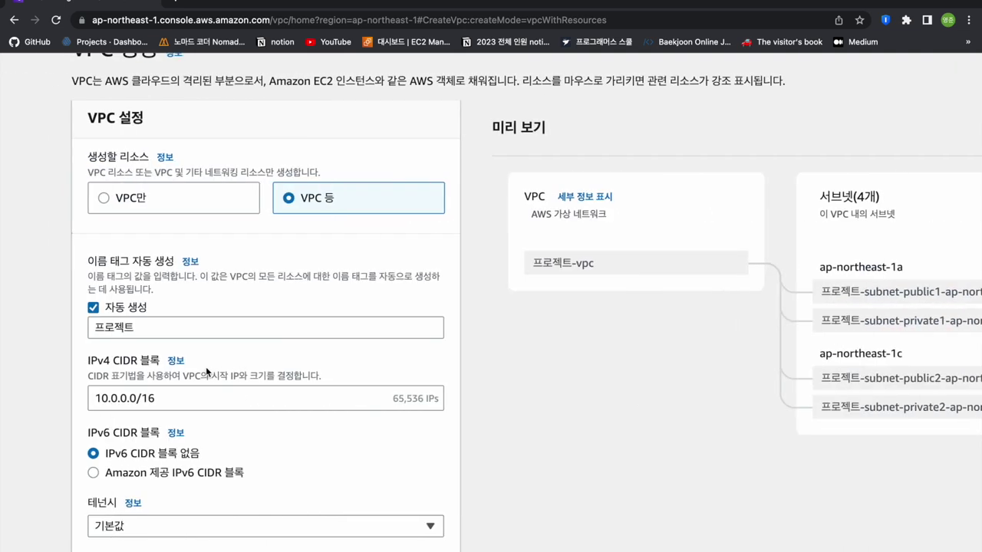
- Keep automatic name tag generation enabled and set the name tag to yjoon2kVPC
{"action": "scroll", "coordinate": [325, 359], "scroll_direction": "up", "scroll_amount": 5}
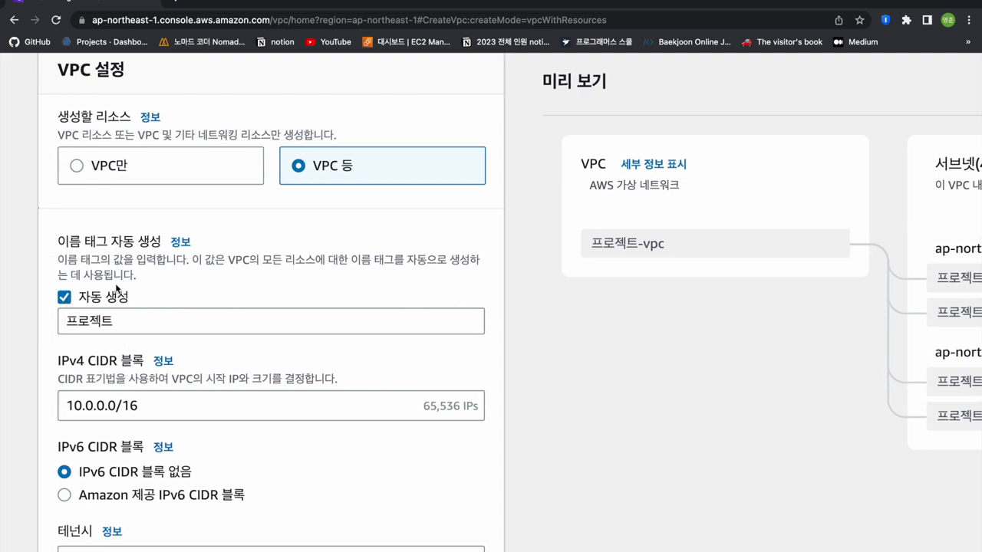
{"action": "scroll", "coordinate": [119, 289], "scroll_direction": "up", "scroll_amount": 2}
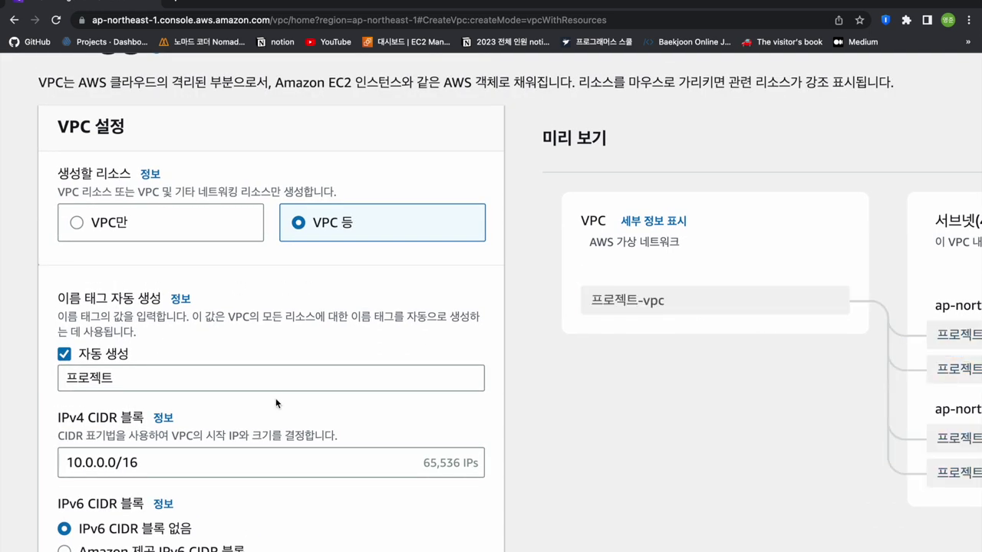
{"action": "scroll", "coordinate": [231, 412], "scroll_direction": "down", "scroll_amount": 2}
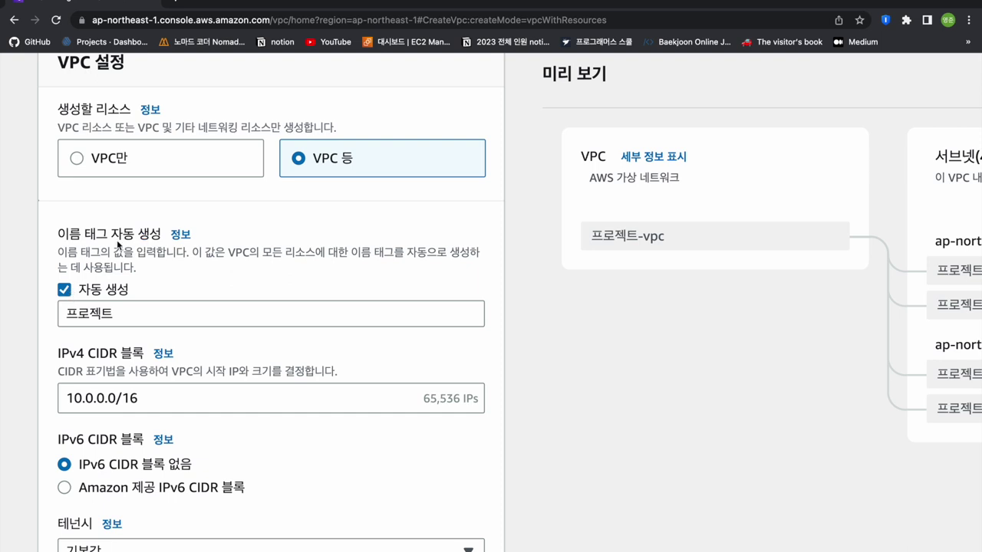
{"action": "left_click", "coordinate": [64, 290]}
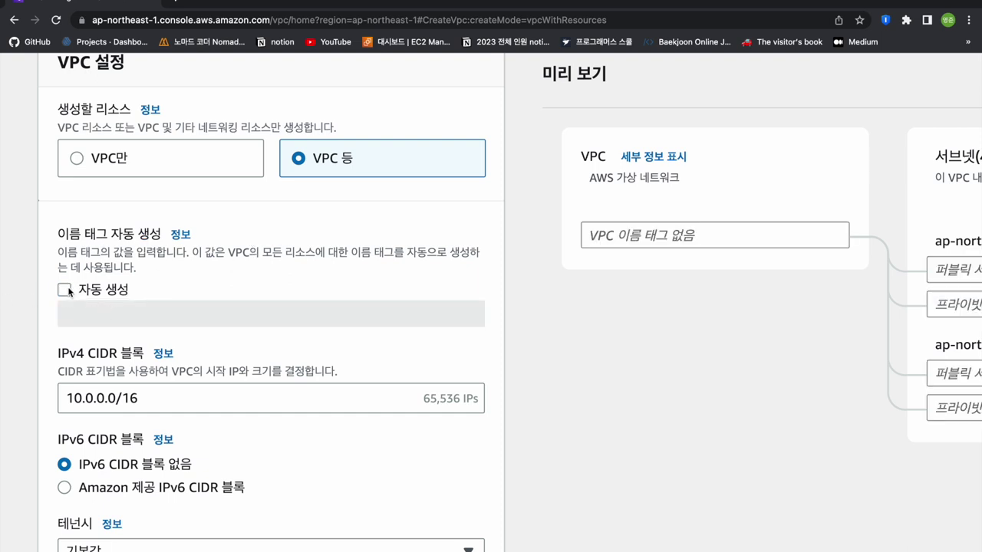
{"action": "left_click", "coordinate": [64, 290]}
{"action": "left_click", "coordinate": [98, 311]}
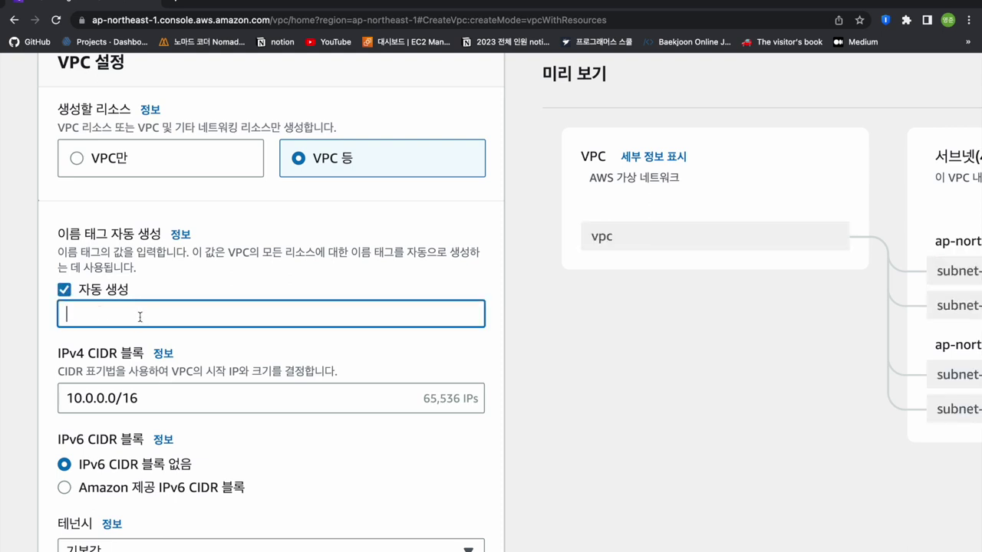
{"action": "type", "text": "yjoon2k_VPC"}
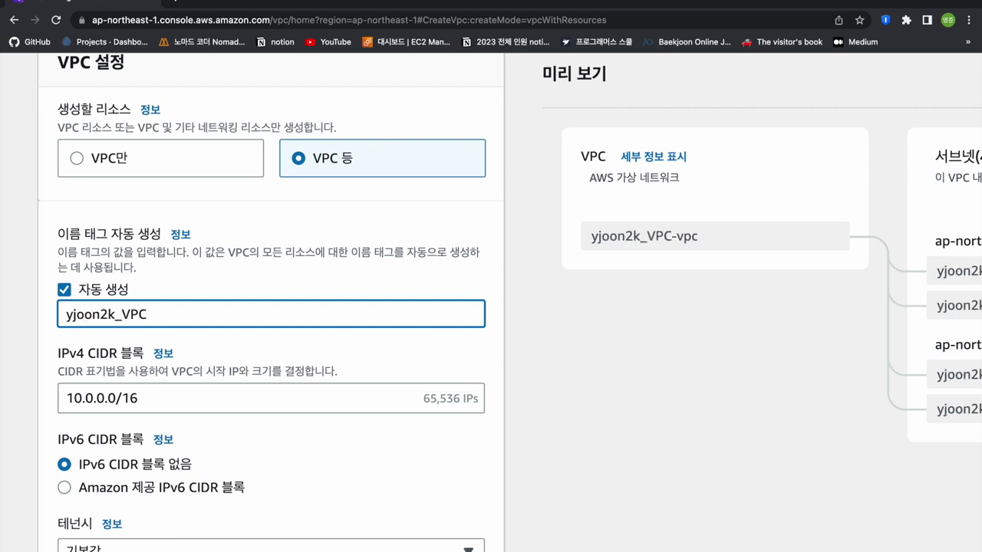
{"action": "key", "text": "BackSpace"}
{"action": "key", "text": "BackSpace"}
{"action": "key", "text": "BackSpace"}
{"action": "key", "text": "BackSpace"}
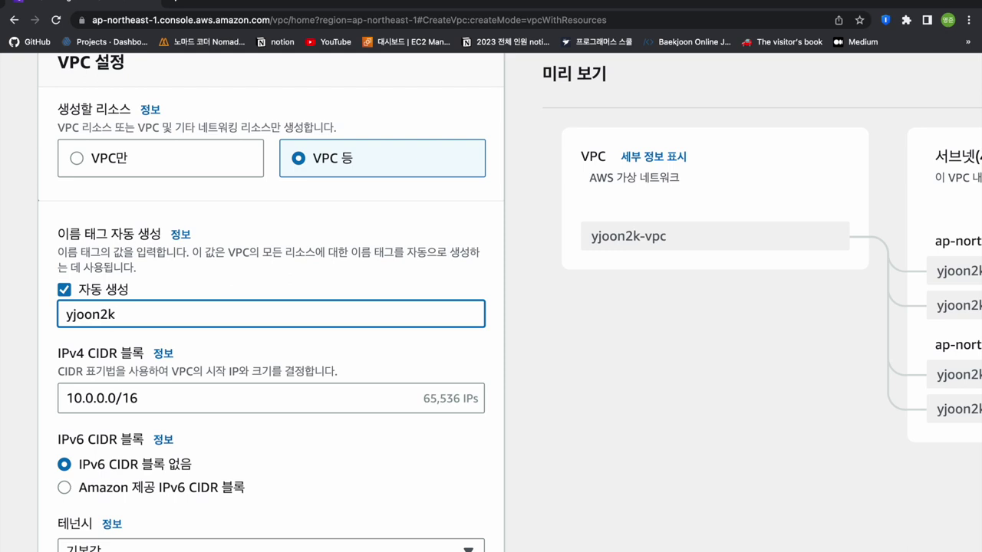
{"action": "type", "text": "VPC"}
{"action": "left_click", "coordinate": [533, 357]}
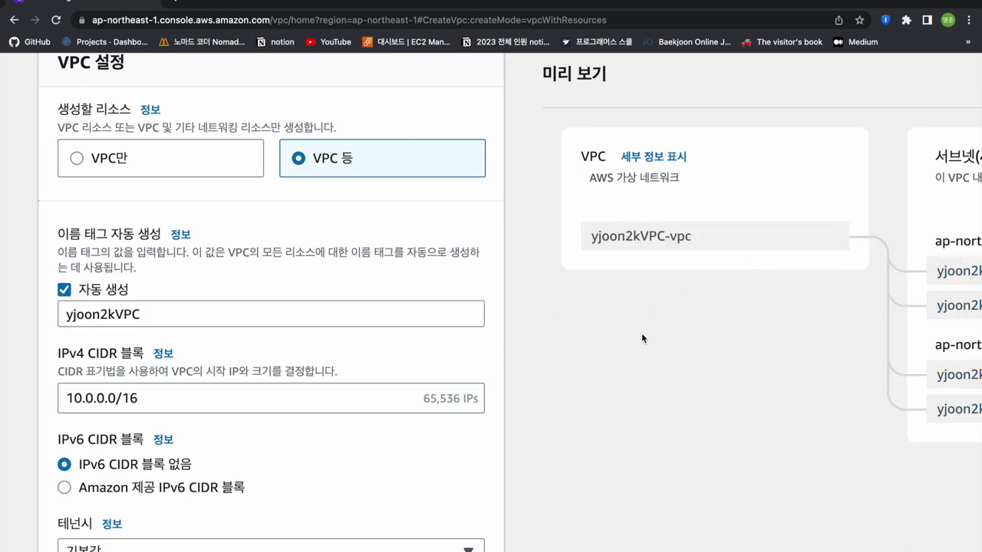
- Review the VPC in the preview diagram and the IPv4 and IPv6 CIDR block settings
{"action": "key", "text": "super+minus"}
{"action": "key", "text": "super+minus"}
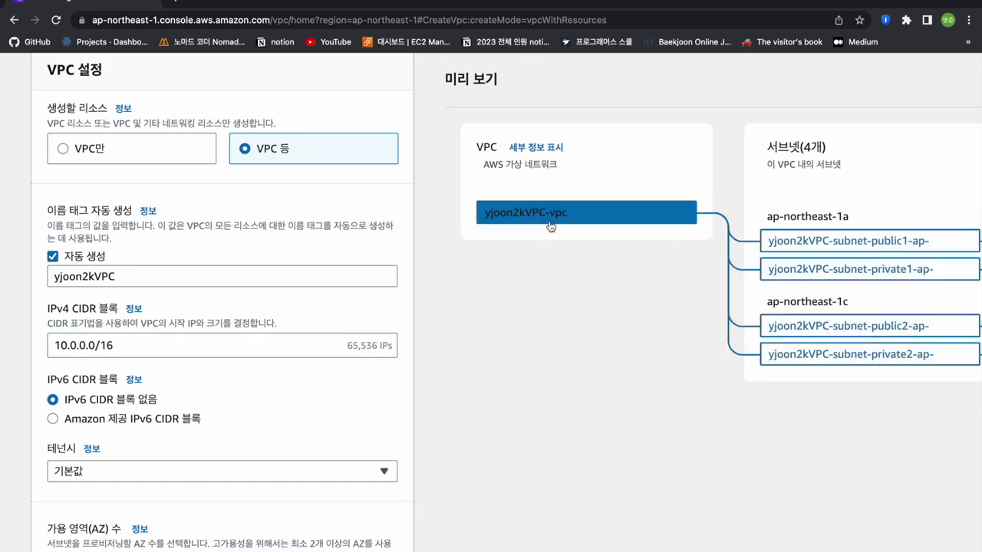
{"action": "scroll", "coordinate": [184, 339], "scroll_direction": "down", "scroll_amount": 1}
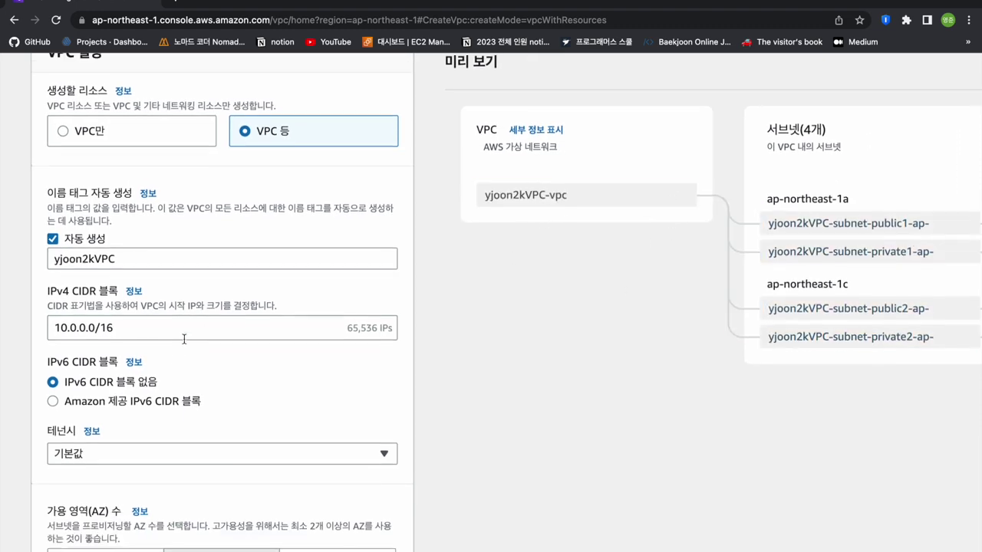
{"action": "scroll", "coordinate": [184, 342], "scroll_direction": "up", "scroll_amount": 3, "text": "ctrl"}
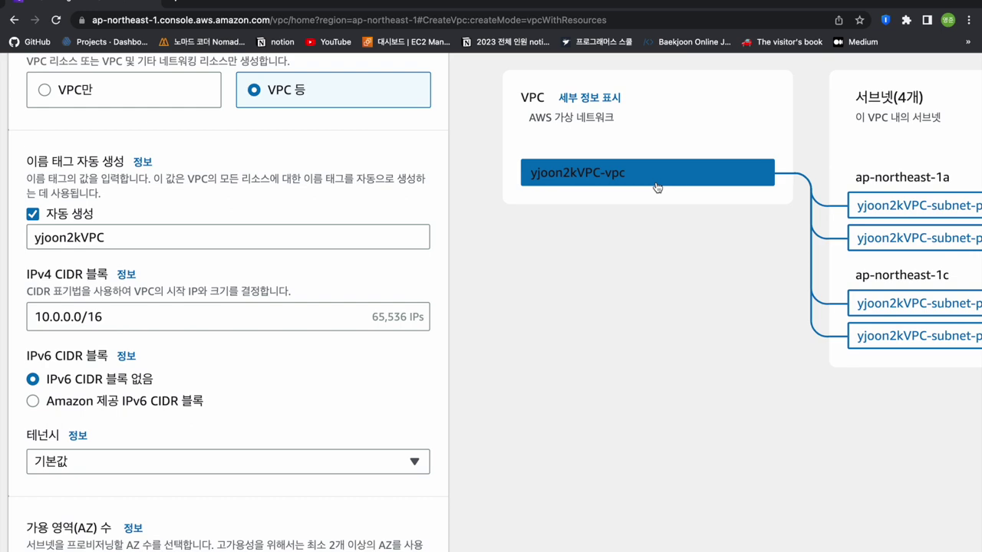
{"action": "scroll", "coordinate": [169, 342], "scroll_direction": "up", "scroll_amount": 5}
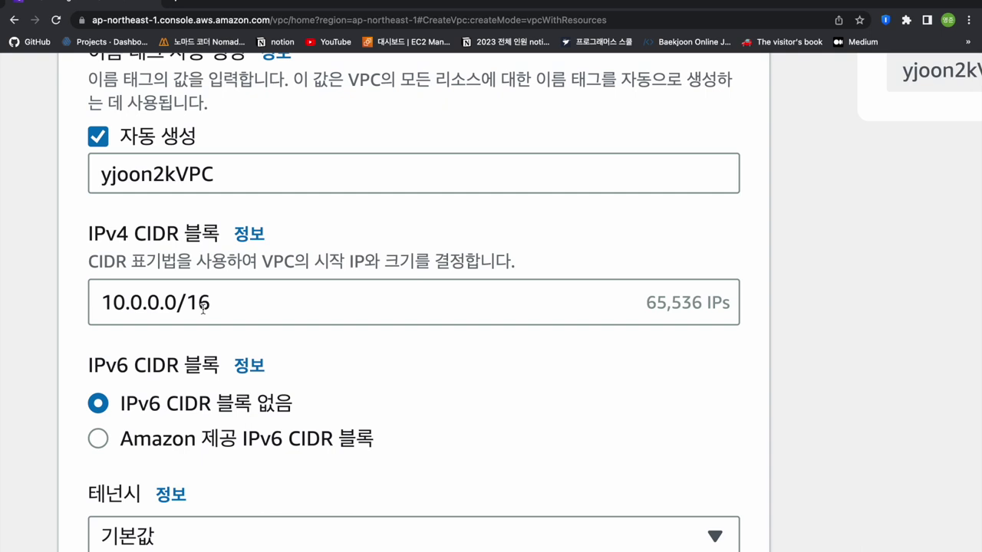
{"action": "scroll", "coordinate": [408, 391], "scroll_direction": "down", "scroll_amount": 3}
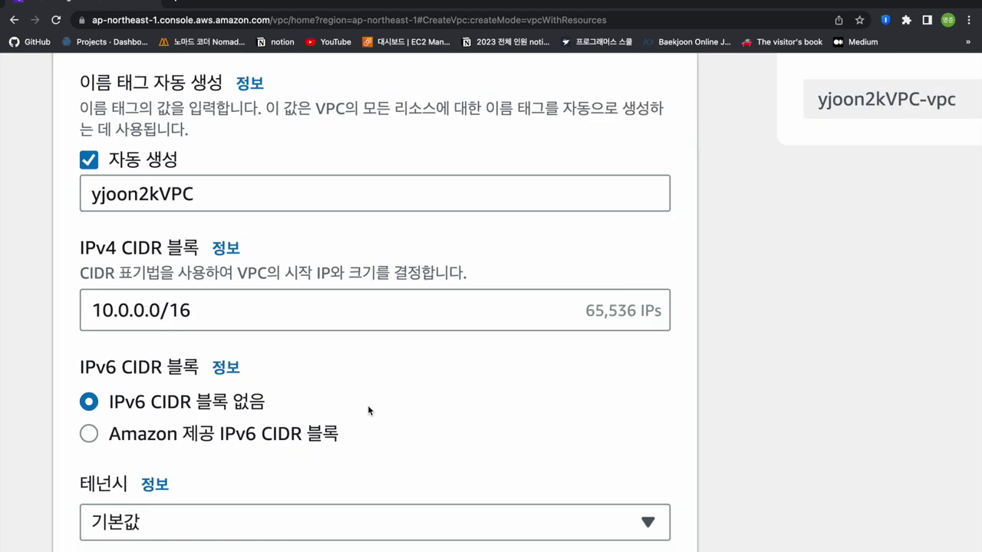
- Expand the availability zone customization options (AZ 사용자 지정) in the VPC creation form
{"action": "scroll", "coordinate": [367, 411], "scroll_direction": "down", "scroll_amount": 3}
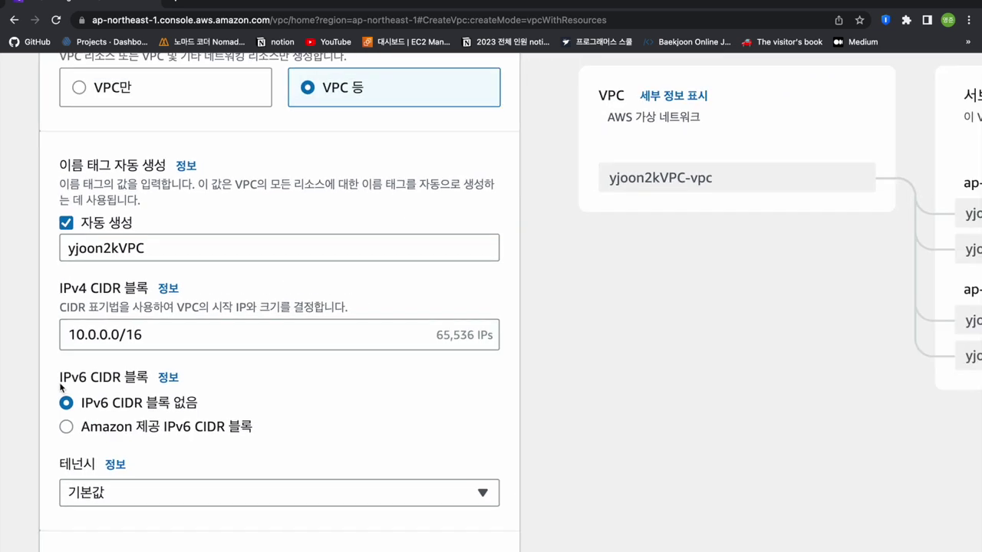
{"action": "scroll", "coordinate": [81, 387], "scroll_direction": "down", "scroll_amount": 3}
{"action": "scroll", "coordinate": [81, 389], "scroll_direction": "down", "scroll_amount": 3}
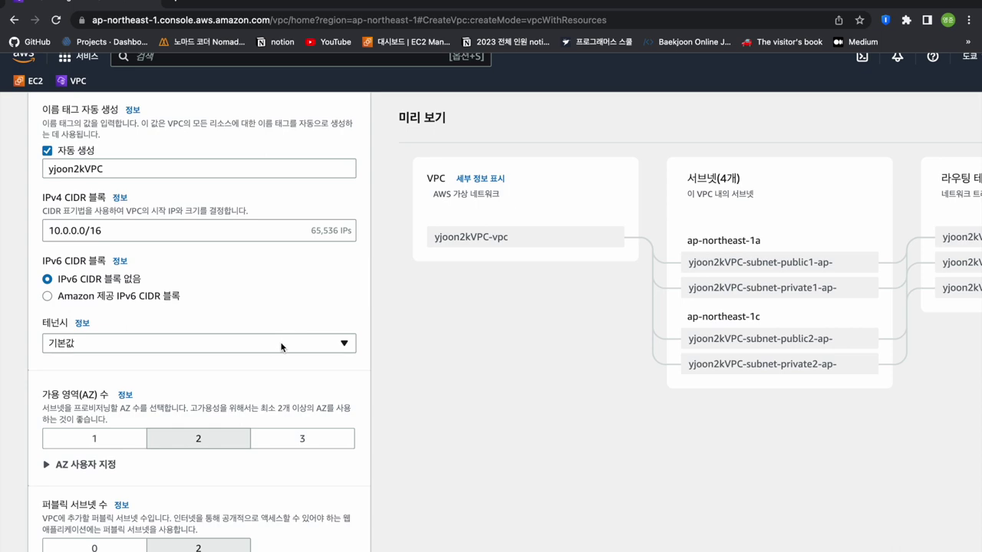
{"action": "scroll", "coordinate": [269, 377], "scroll_direction": "down", "scroll_amount": 1}
{"action": "scroll", "coordinate": [178, 378], "scroll_direction": "left", "scroll_amount": 5}
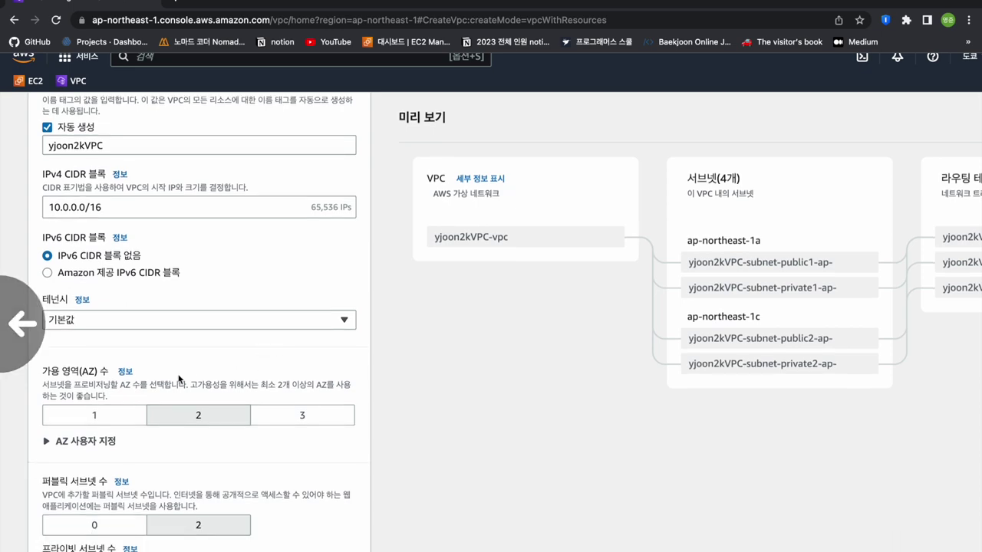
{"action": "scroll", "coordinate": [197, 368], "scroll_direction": "right", "scroll_amount": 5}
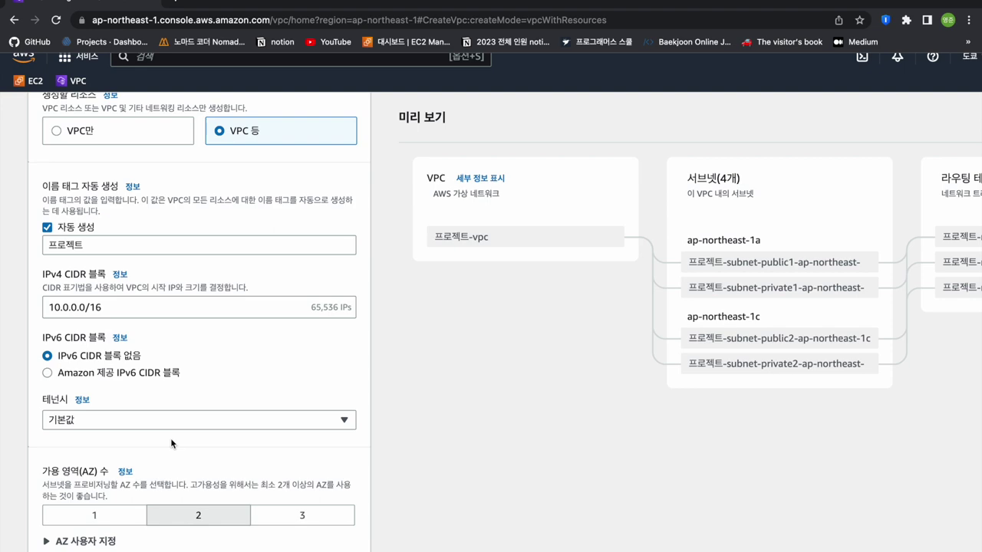
{"action": "scroll", "coordinate": [170, 439], "scroll_direction": "down", "scroll_amount": 5}
{"action": "left_click", "coordinate": [237, 410]}
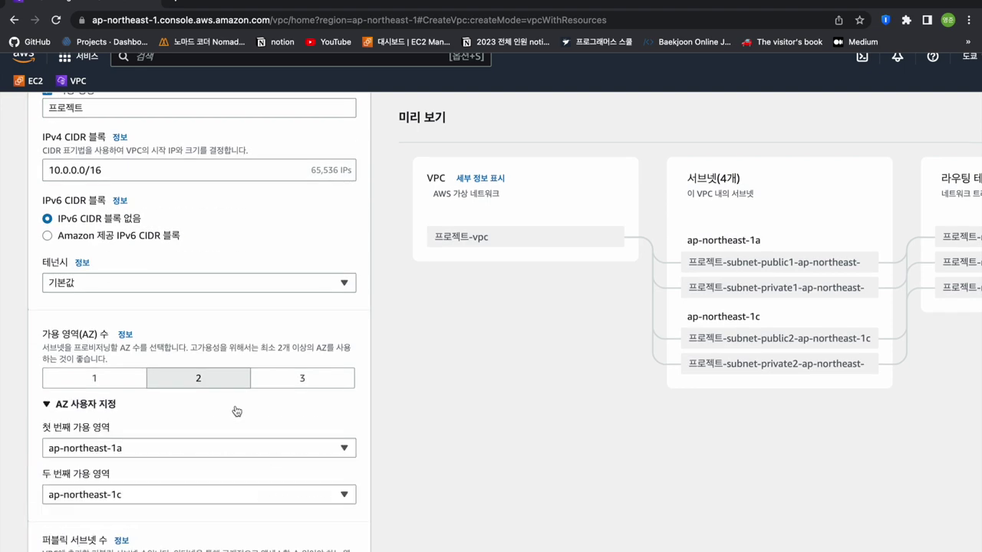
- Select 2 as the number of availability zones for the VPC
{"action": "scroll", "coordinate": [236, 412], "scroll_direction": "up", "scroll_amount": 3}
{"action": "scroll", "coordinate": [235, 411], "scroll_direction": "left", "scroll_amount": 3}
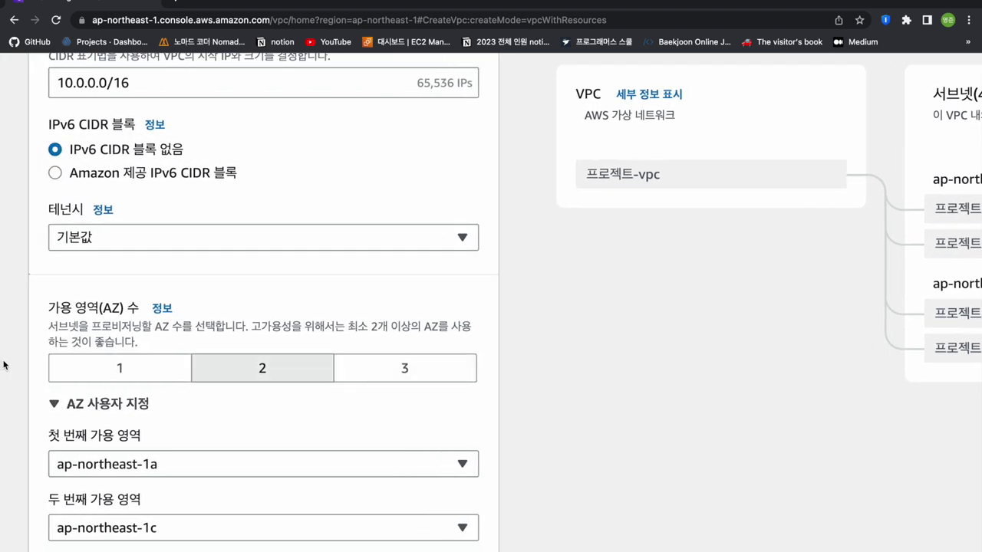
{"action": "left_click_drag", "start_coordinate": [52, 346], "coordinate": [143, 345]}
{"action": "left_click", "coordinate": [219, 362]}
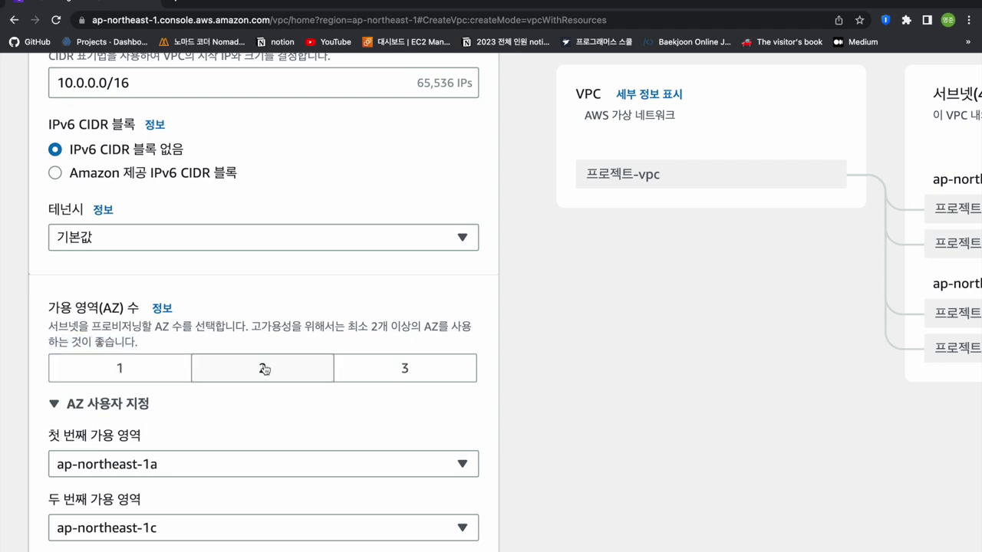
- Compare the availability zones shown in the preview with the list of AWS regions
{"action": "scroll", "coordinate": [268, 397], "scroll_direction": "down", "scroll_amount": 2}
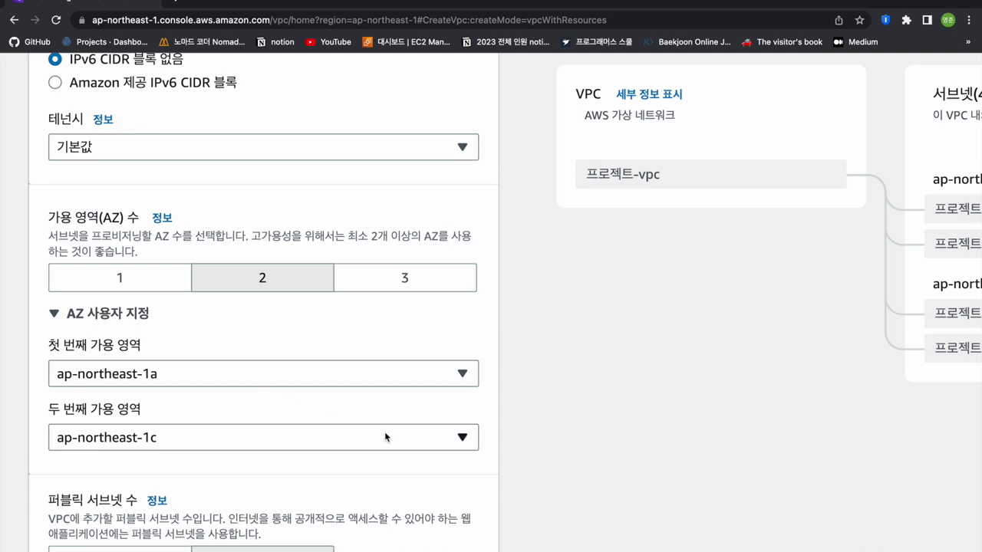
{"action": "scroll", "coordinate": [385, 437], "scroll_direction": "down", "scroll_amount": 1}
{"action": "left_click", "coordinate": [435, 316]}
{"action": "left_click", "coordinate": [437, 315]}
{"action": "key", "text": "super+0"}
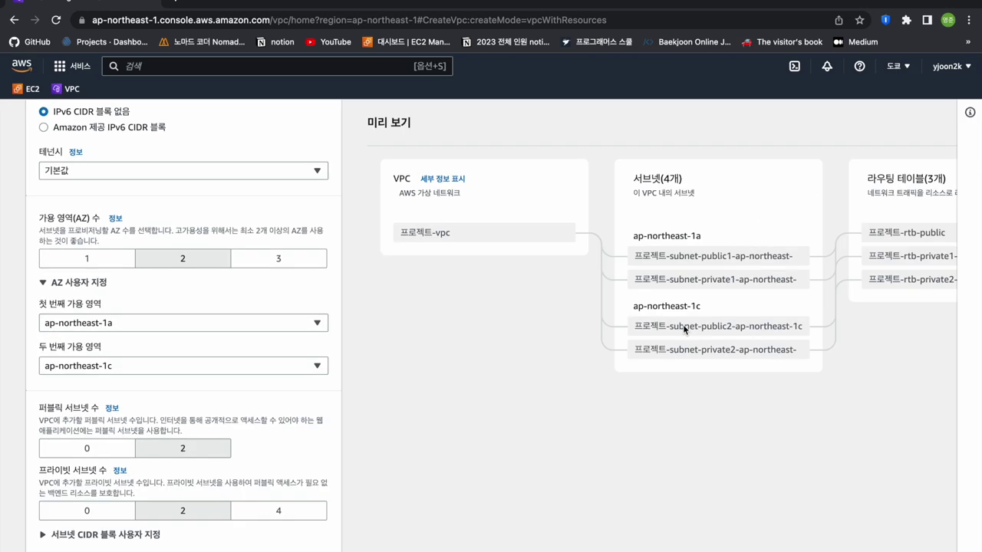
{"action": "left_click", "coordinate": [898, 66]}
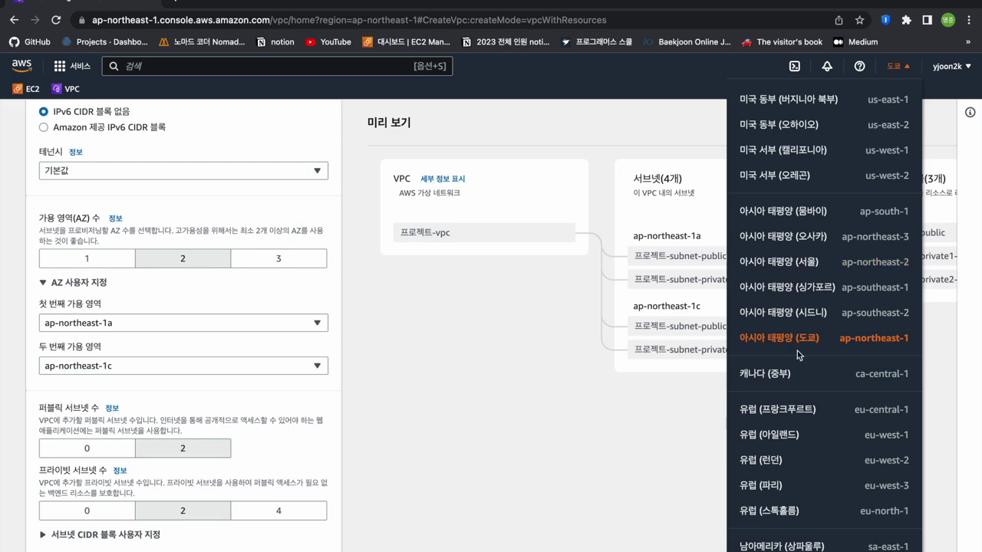
{"action": "left_click", "coordinate": [355, 341]}
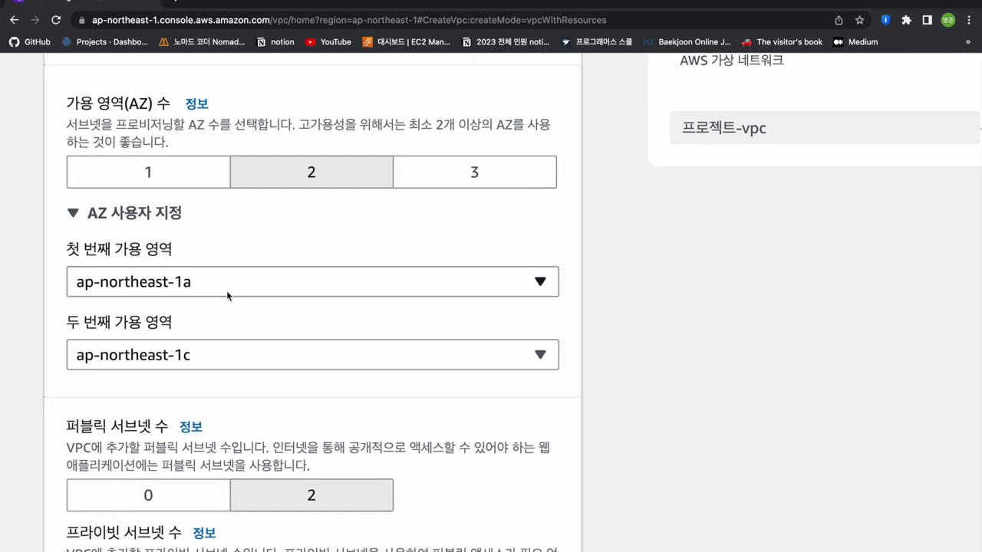
- Review the zone choices, keeping ap-northeast-1a as the first availability zone and ap-northeast-1c as the second
{"action": "left_click", "coordinate": [226, 285]}
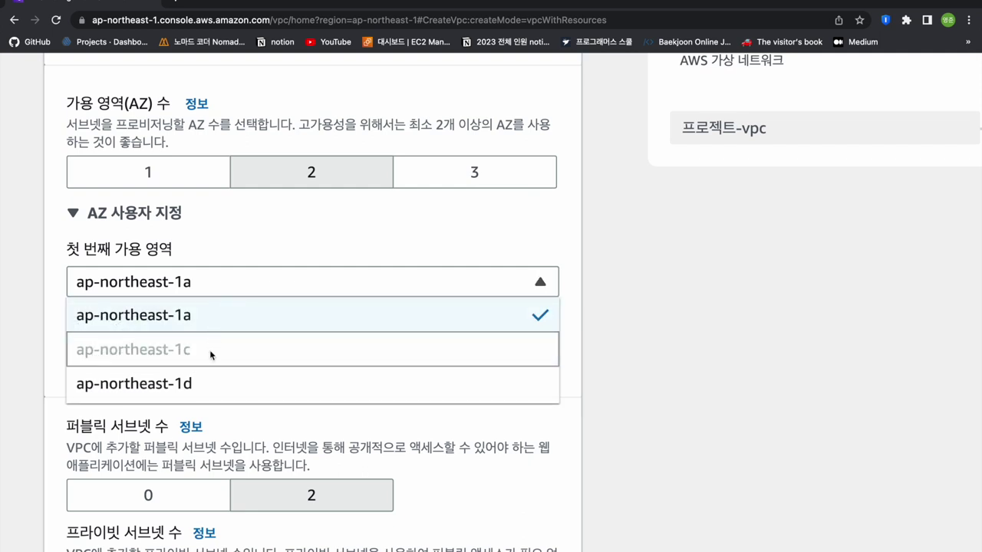
{"action": "left_click", "coordinate": [295, 279]}
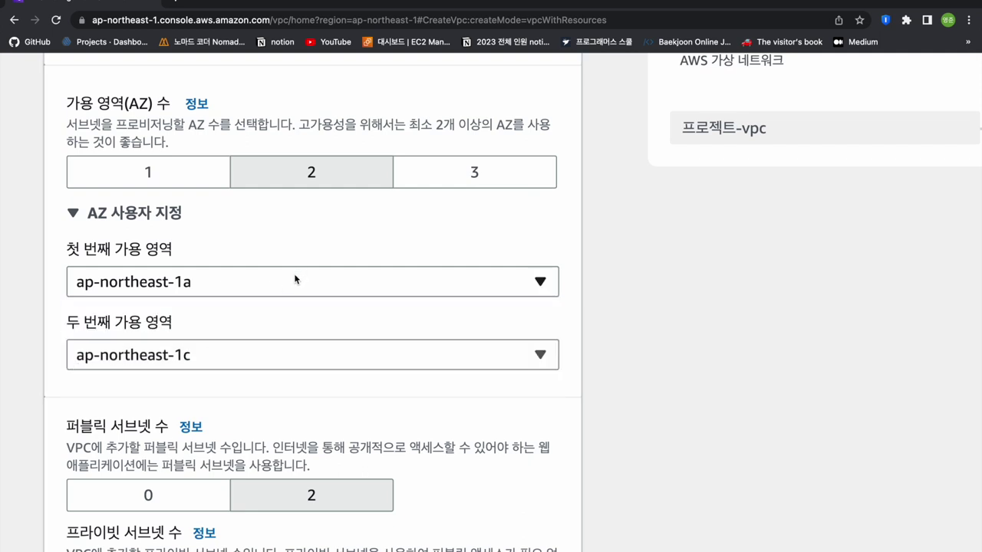
{"action": "left_click", "coordinate": [295, 280]}
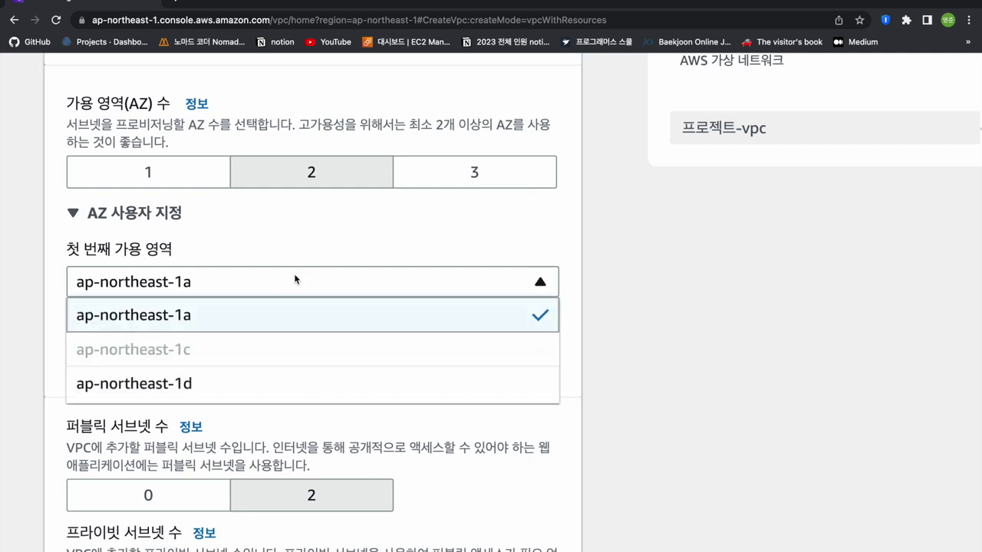
{"action": "left_click", "coordinate": [273, 307]}
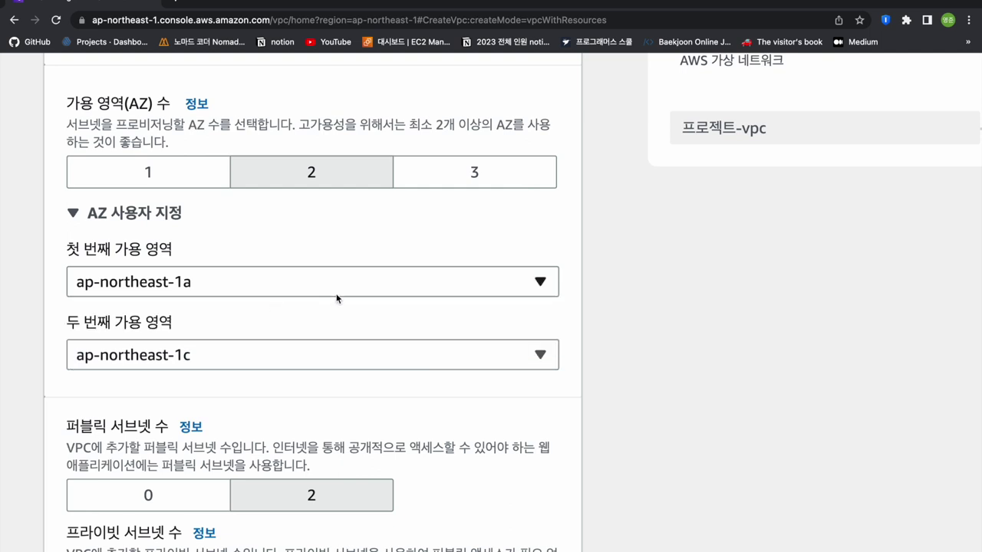
{"action": "left_click", "coordinate": [238, 363]}
{"action": "left_click", "coordinate": [239, 363]}
- Keep 2 public subnets and set the number of private subnets to 0
{"action": "key", "text": "super+minus"}
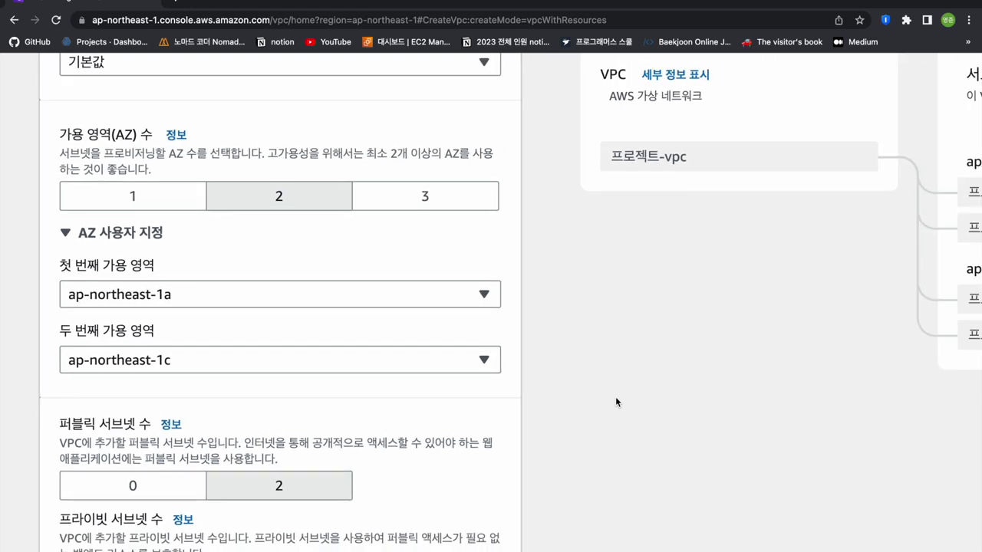
{"action": "key", "text": "super+minus"}
{"action": "scroll", "coordinate": [333, 427], "scroll_direction": "down", "scroll_amount": 4}
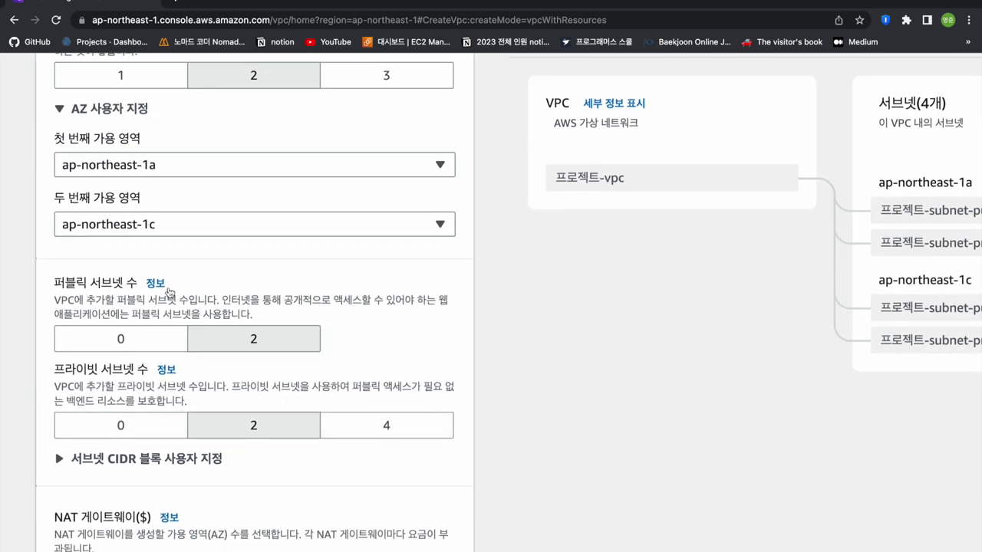
{"action": "left_click", "coordinate": [269, 340]}
{"action": "left_click", "coordinate": [121, 425]}
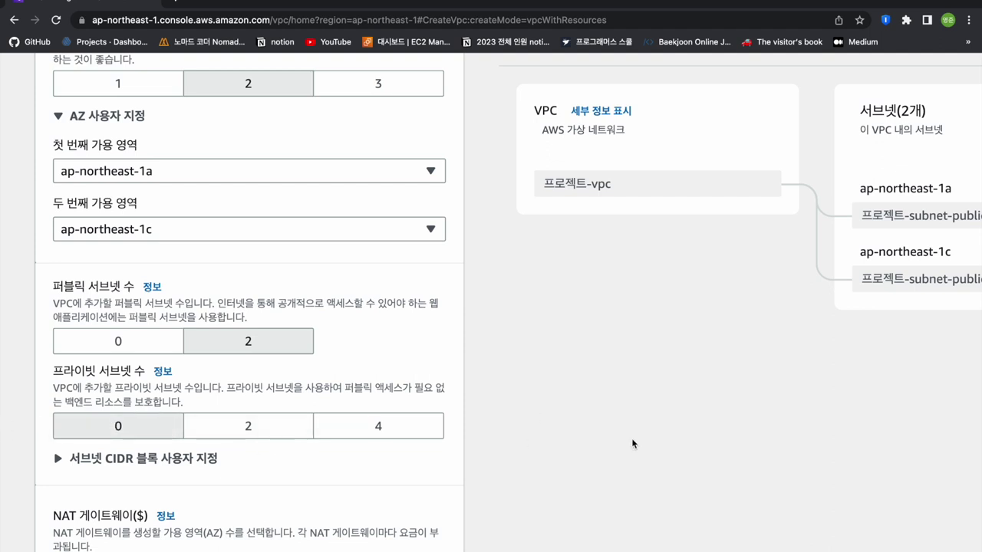
- Leave the NAT gateway at 없음 and set the VPC endpoint to 없음
{"action": "scroll", "coordinate": [632, 443], "scroll_direction": "down", "scroll_amount": 5}
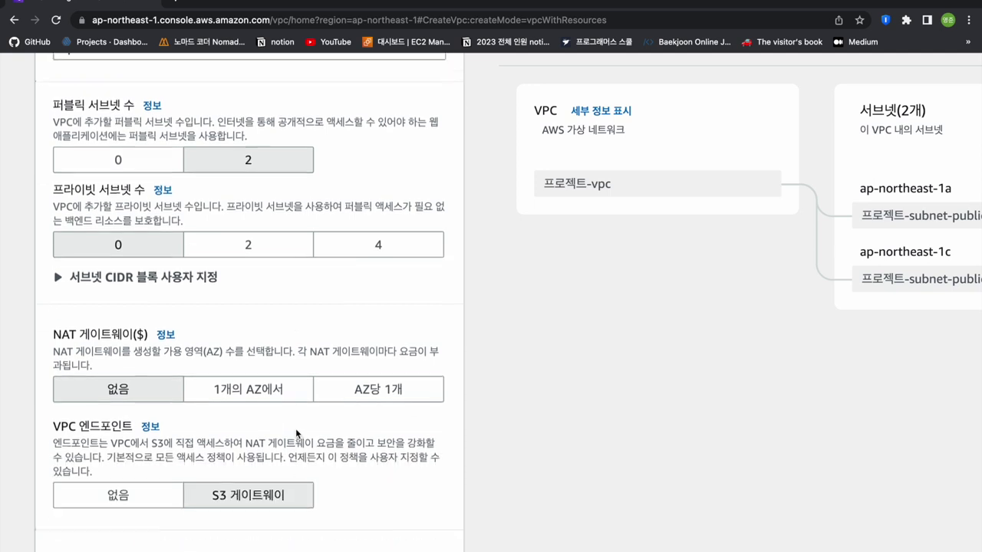
{"action": "scroll", "coordinate": [295, 428], "scroll_direction": "down", "scroll_amount": 1}
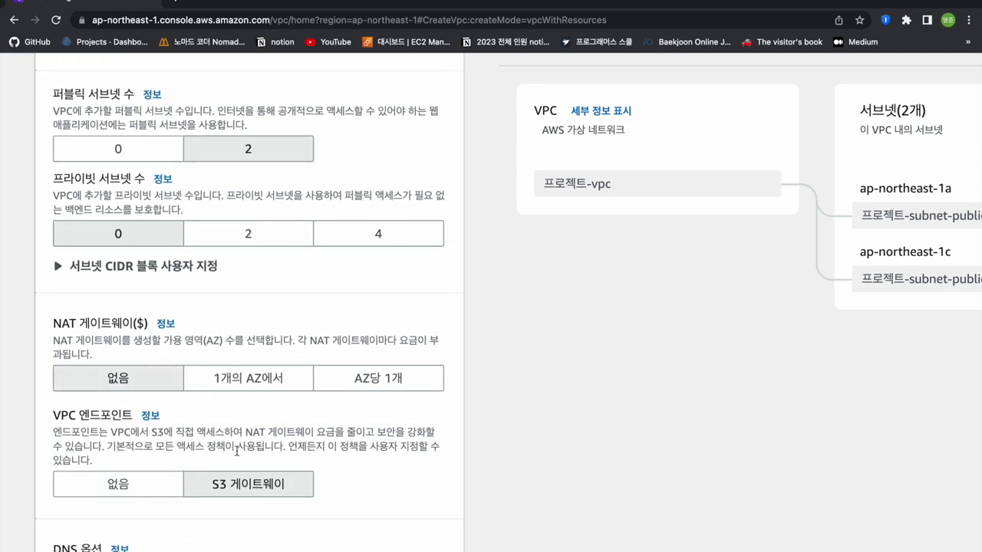
{"action": "scroll", "coordinate": [236, 452], "scroll_direction": "down", "scroll_amount": 2}
{"action": "left_click", "coordinate": [154, 445]}
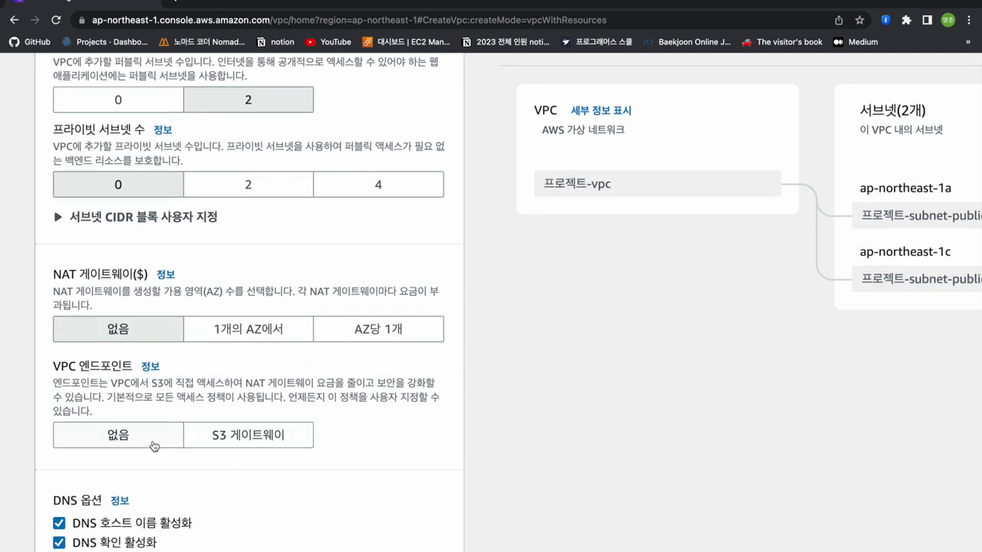
- Create the VPC with both DNS options enabled and open the new VPC's details
{"action": "scroll", "coordinate": [427, 460], "scroll_direction": "down", "scroll_amount": 3}
{"action": "scroll", "coordinate": [307, 466], "scroll_direction": "up", "scroll_amount": 1}
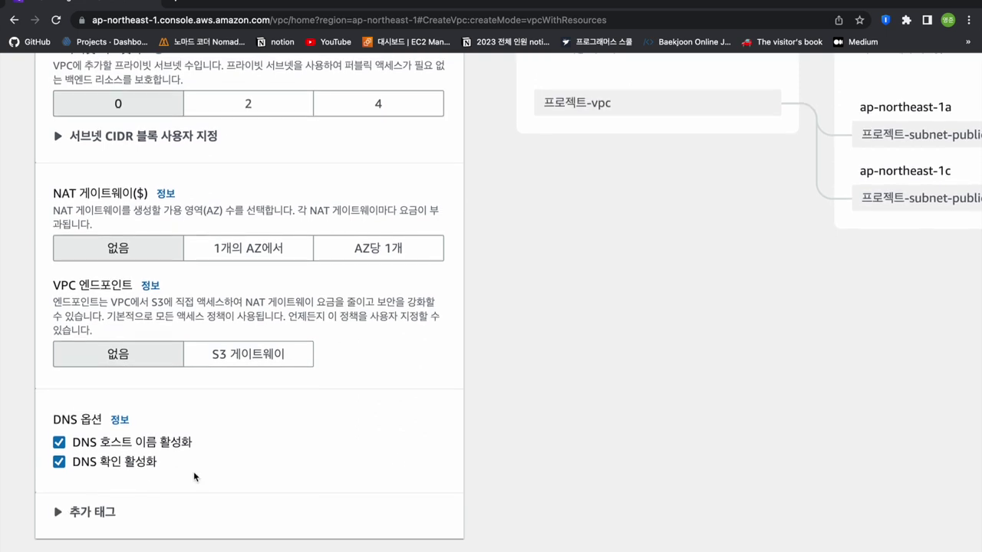
{"action": "left_click", "coordinate": [58, 513]}
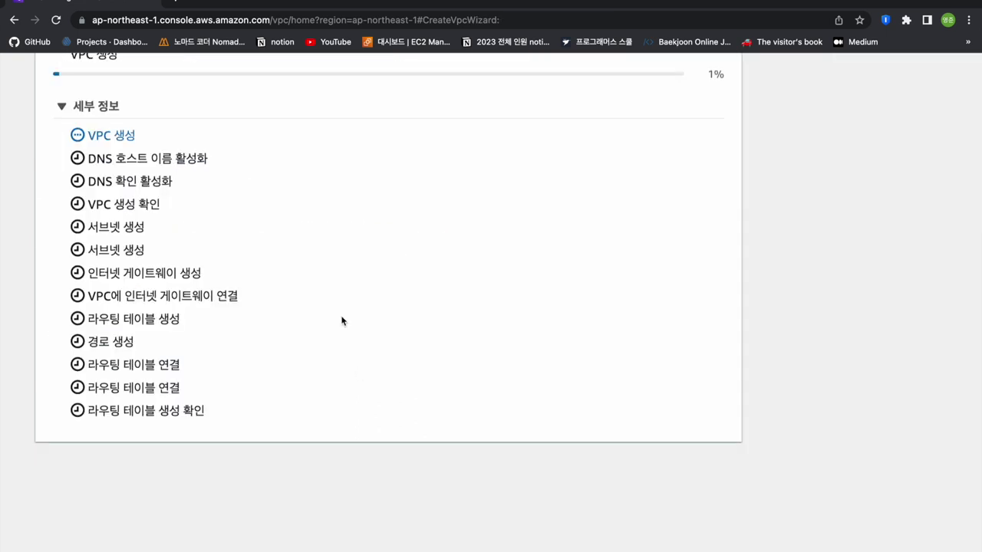
{"action": "key", "text": "super+minus"}
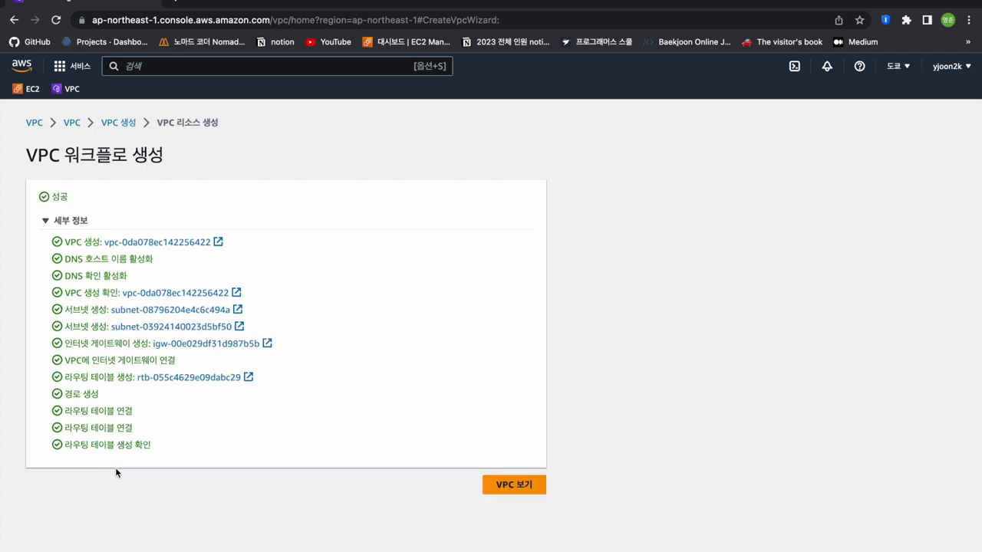
{"action": "left_click", "coordinate": [511, 487]}
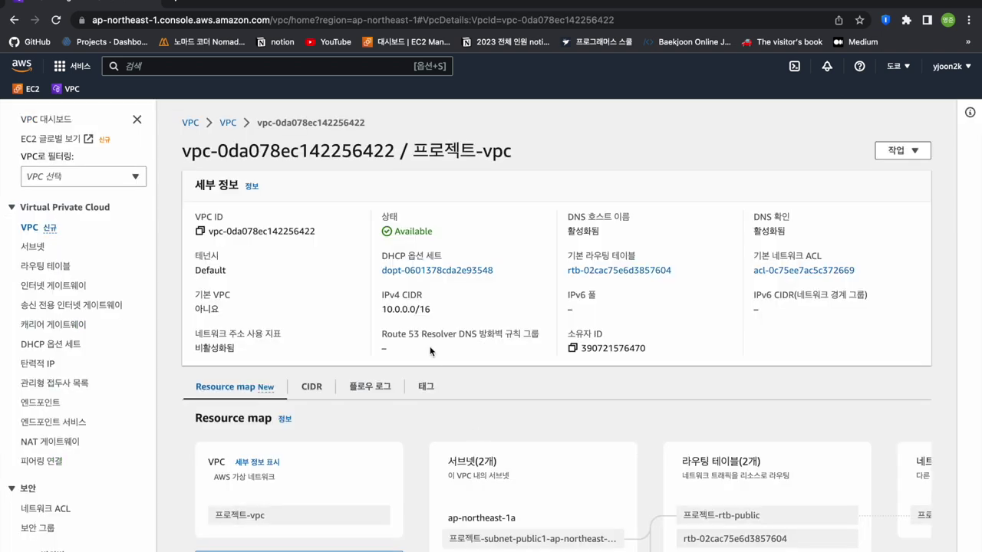
- Examine the new VPC's status and how its resource map links subnets, route tables and network connections
{"action": "left_click_drag", "start_coordinate": [390, 231], "coordinate": [462, 231]}
{"action": "left_click", "coordinate": [462, 231]}
{"action": "key", "text": "super+equal"}
{"action": "key", "text": "super+equal"}
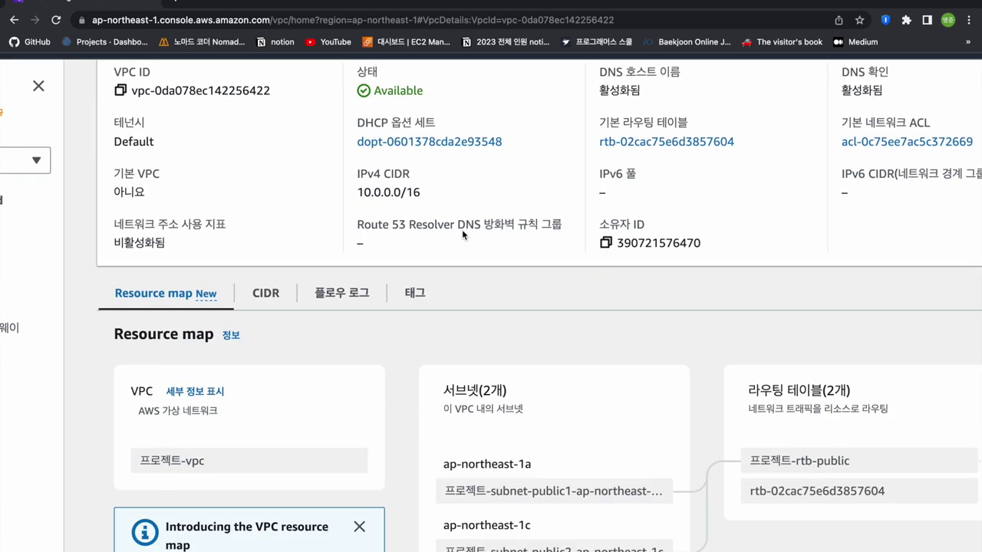
{"action": "scroll", "coordinate": [462, 230], "scroll_direction": "down", "scroll_amount": 2}
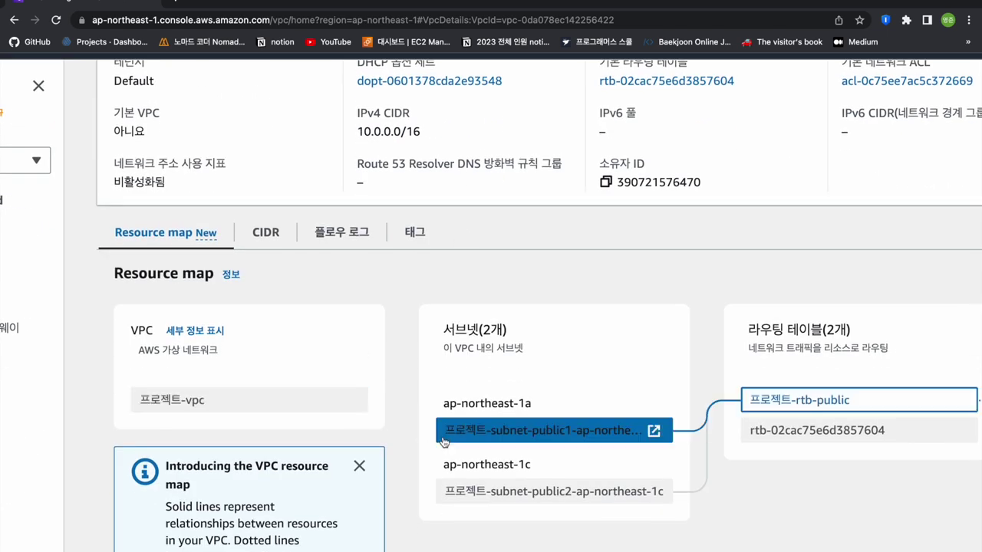
{"action": "scroll", "coordinate": [624, 422], "scroll_direction": "right", "scroll_amount": 3}
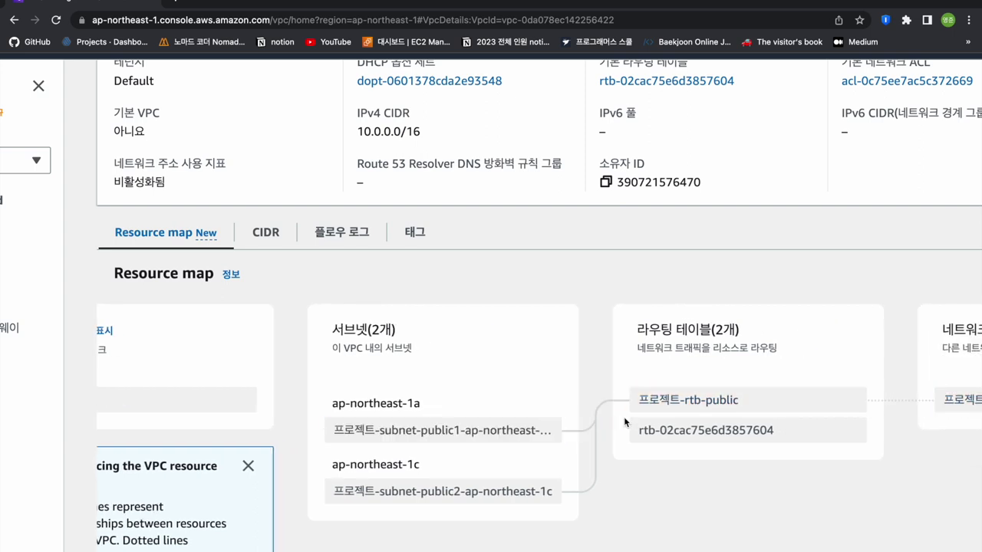
{"action": "scroll", "coordinate": [744, 408], "scroll_direction": "right", "scroll_amount": 2}
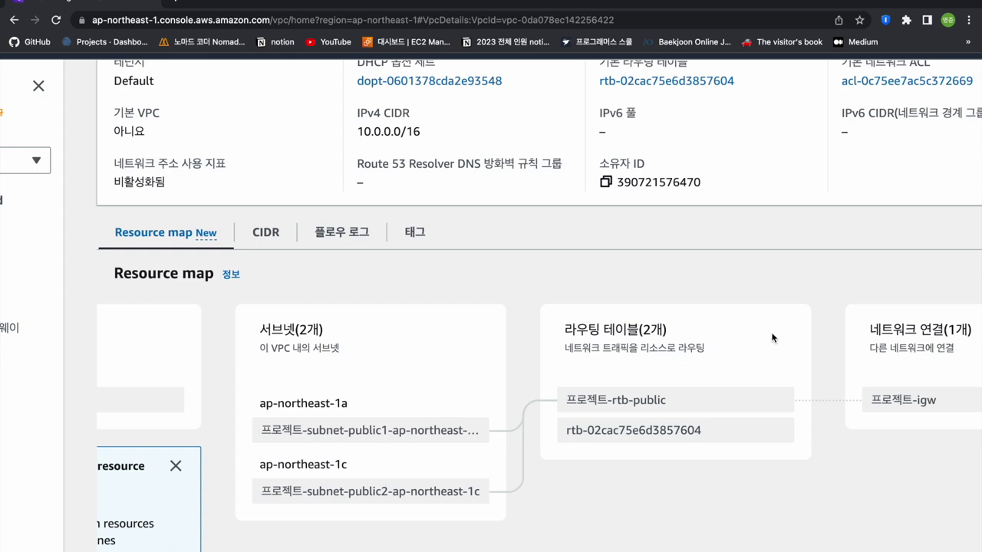
{"action": "scroll", "coordinate": [771, 340], "scroll_direction": "right", "scroll_amount": 1}
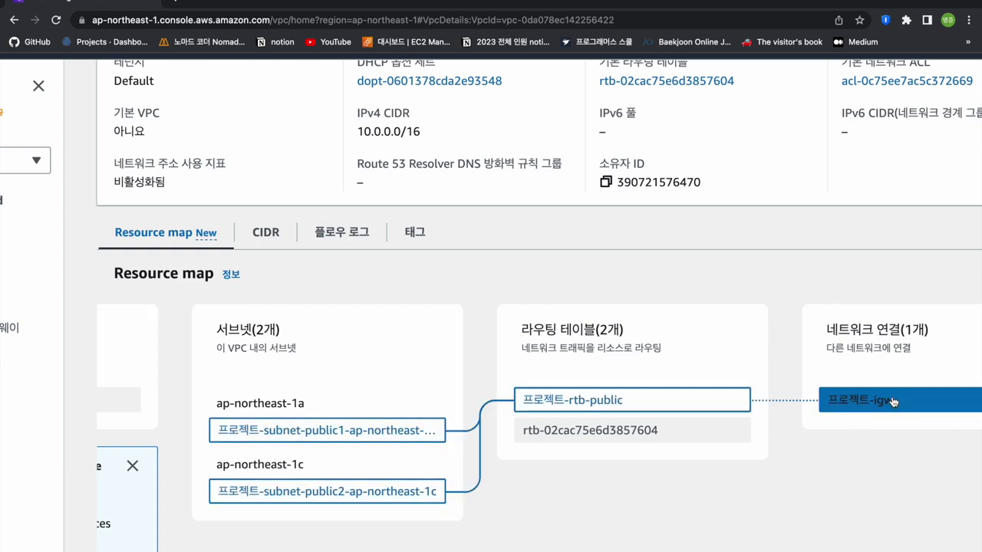
{"action": "scroll", "coordinate": [833, 418], "scroll_direction": "right", "scroll_amount": 3}
{"action": "left_click_drag", "start_coordinate": [720, 330], "coordinate": [817, 330]}
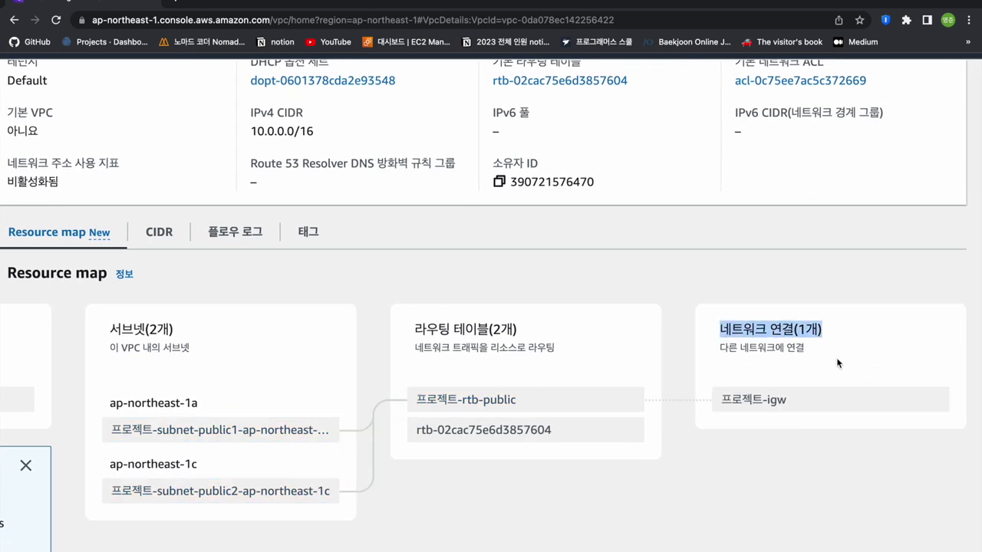
{"action": "left_click", "coordinate": [839, 363]}
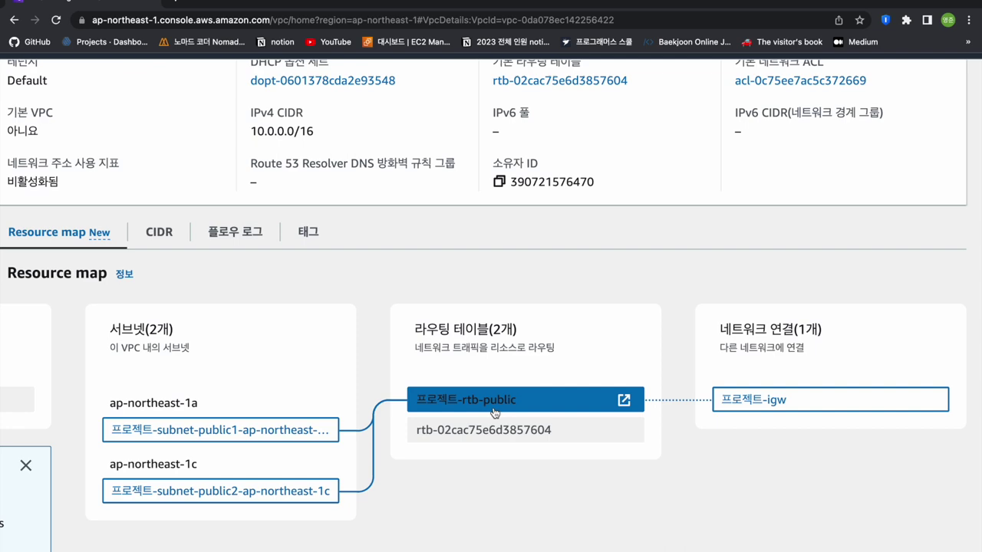
- Leave the VPC's resource map and go to the EC2 dashboard
{"action": "scroll", "coordinate": [495, 413], "scroll_direction": "left", "scroll_amount": 5}
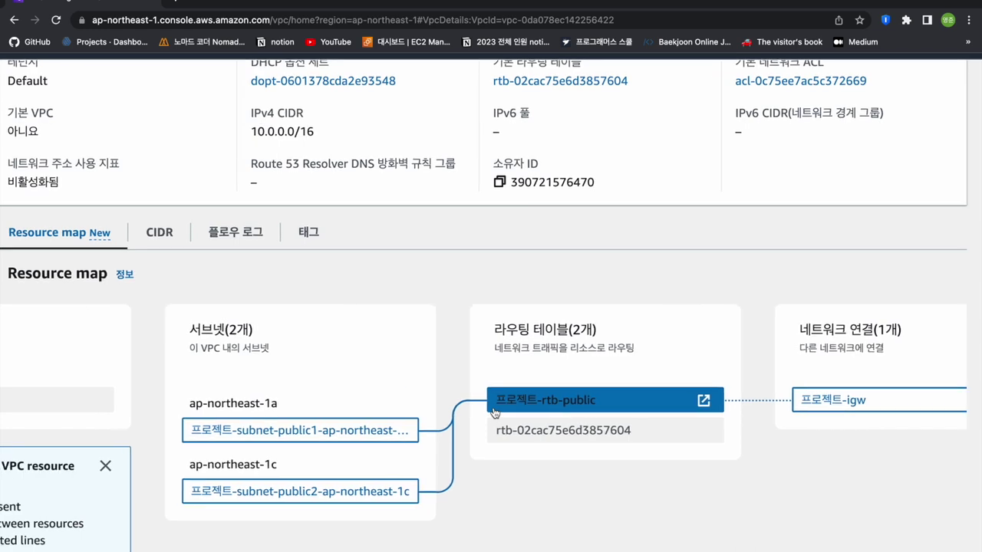
{"action": "scroll", "coordinate": [339, 309], "scroll_direction": "down", "scroll_amount": 5}
{"action": "scroll", "coordinate": [339, 309], "scroll_direction": "up", "scroll_amount": 1}
{"action": "scroll", "coordinate": [329, 356], "scroll_direction": "left", "scroll_amount": 5}
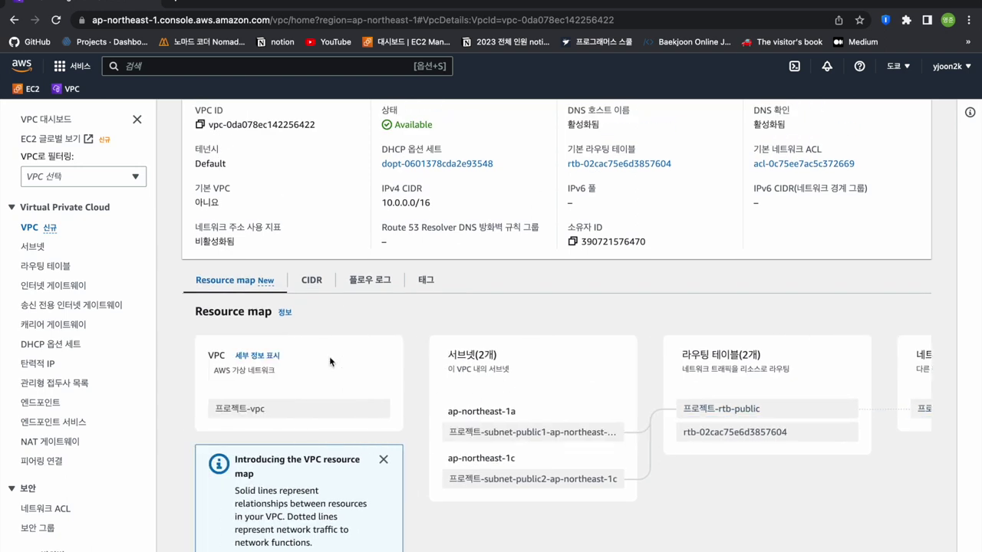
{"action": "left_click", "coordinate": [29, 89]}
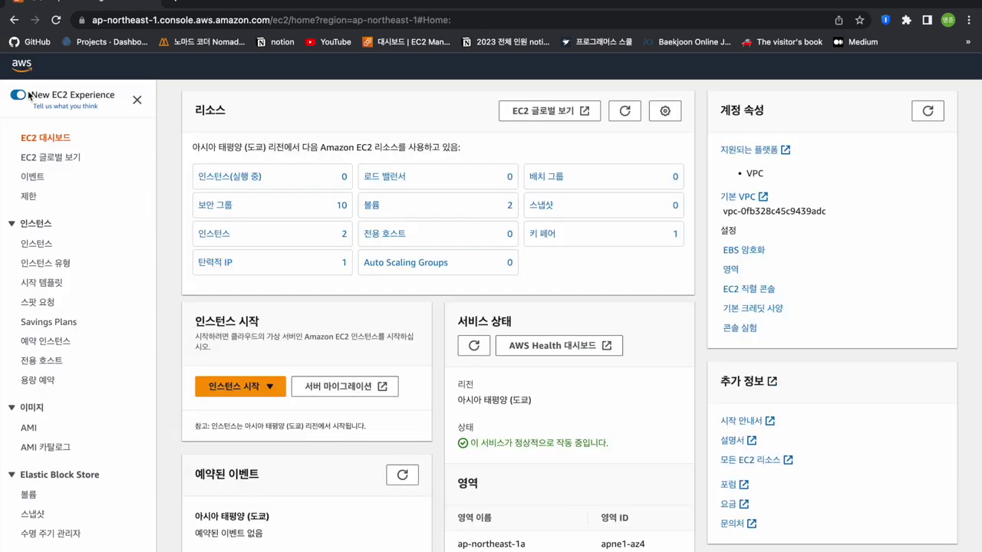
- Search the AWS services for EC2 and open its dashboard
{"action": "left_click", "coordinate": [163, 68]}
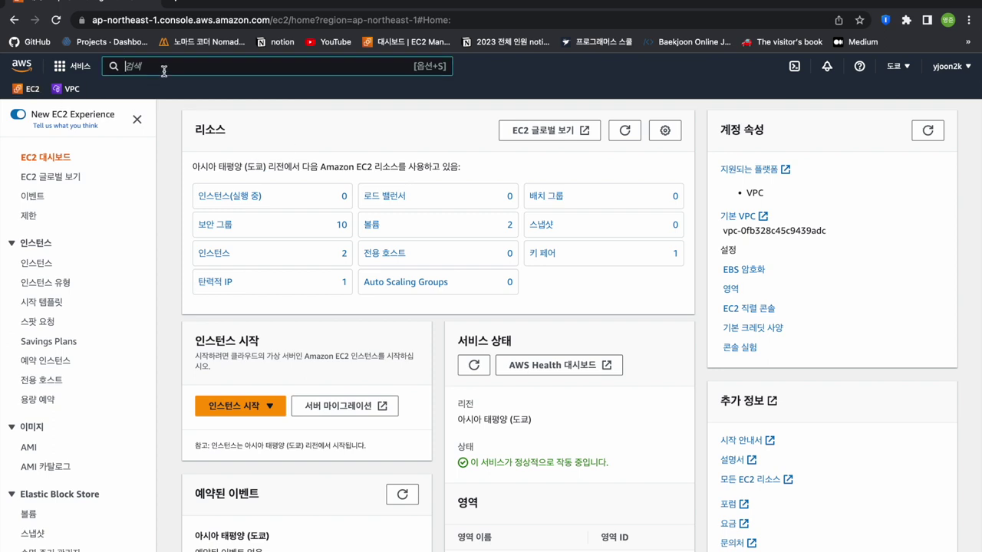
{"action": "type", "text": "EC2"}
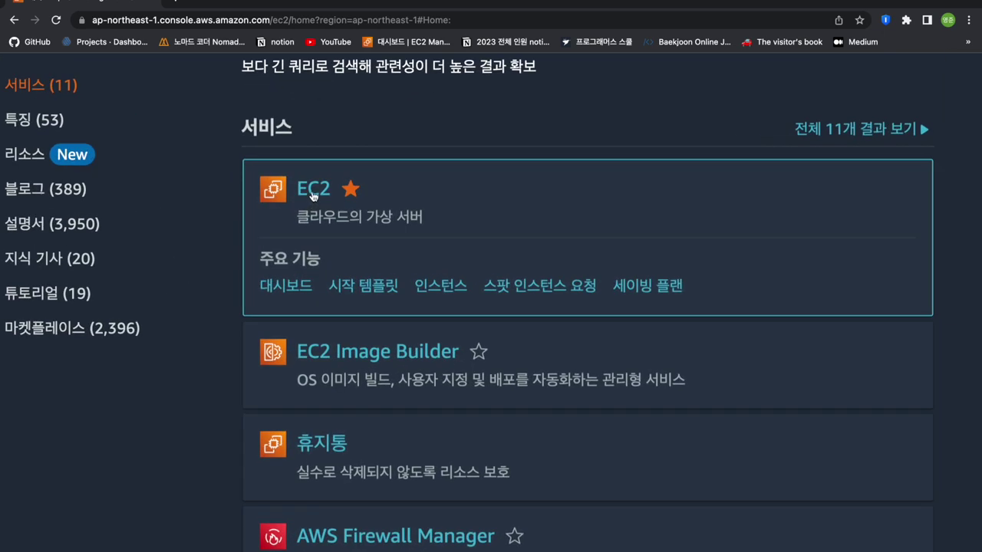
{"action": "left_click", "coordinate": [312, 191]}
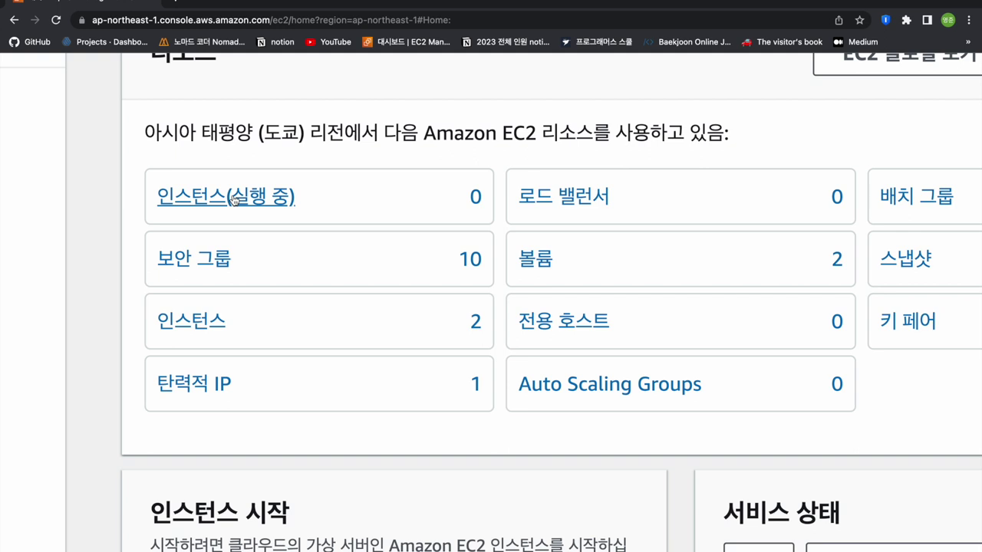
- Open the list of running instances and start launching a new instance from there
{"action": "left_click", "coordinate": [234, 199]}
{"action": "scroll", "coordinate": [682, 222], "scroll_direction": "right", "scroll_amount": 10}
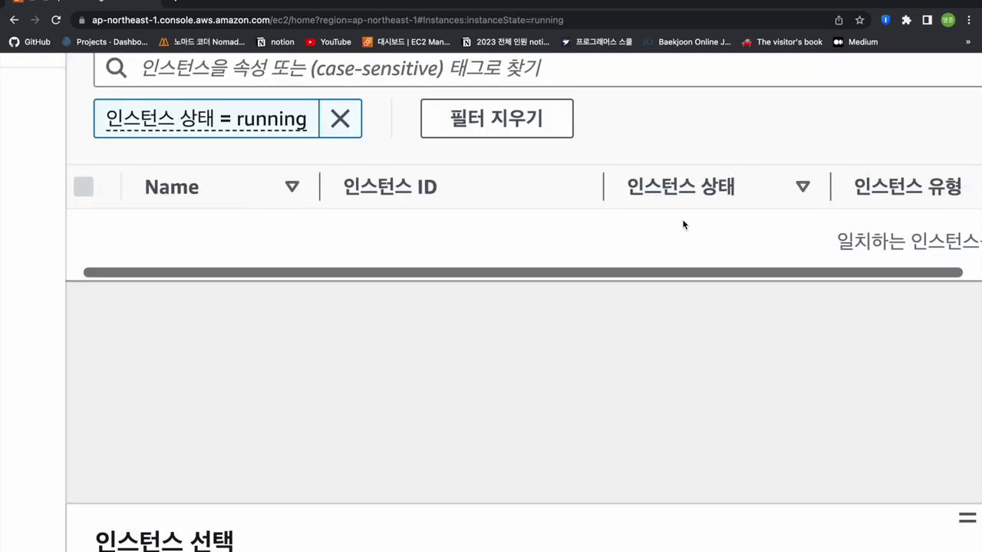
{"action": "scroll", "coordinate": [684, 225], "scroll_direction": "left", "scroll_amount": 10}
{"action": "scroll", "coordinate": [352, 305], "scroll_direction": "up", "scroll_amount": 2}
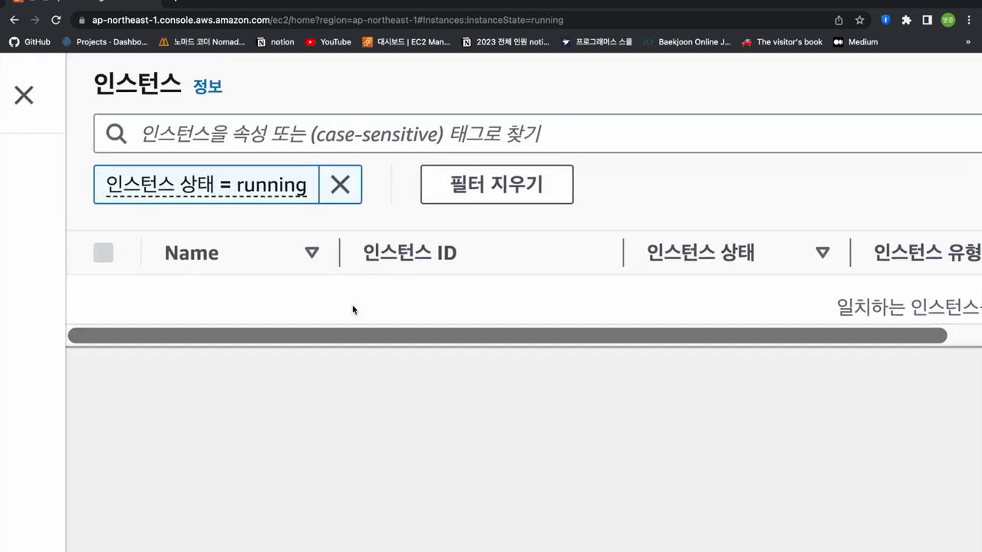
{"action": "scroll", "coordinate": [352, 323], "scroll_direction": "down", "scroll_amount": 5}
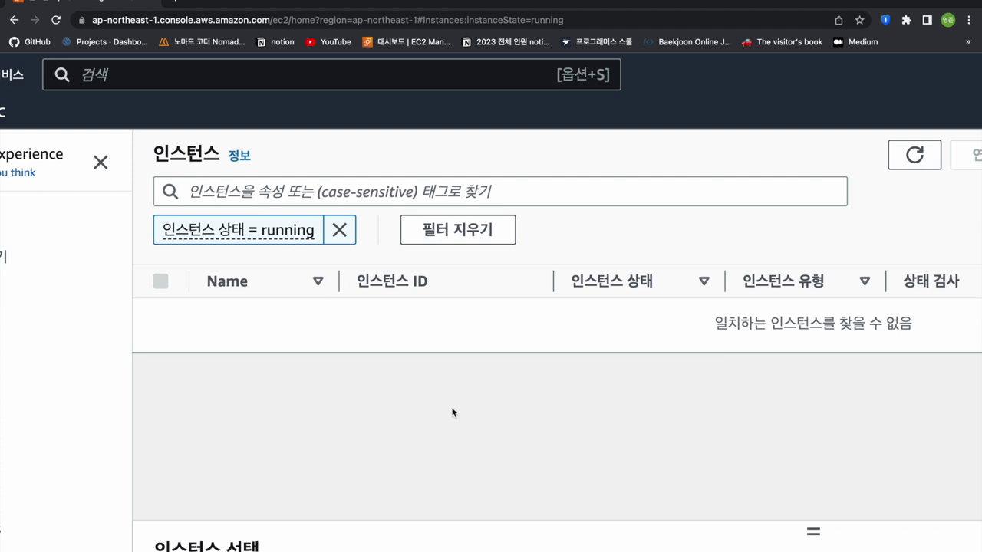
{"action": "scroll", "coordinate": [611, 381], "scroll_direction": "right", "scroll_amount": 5}
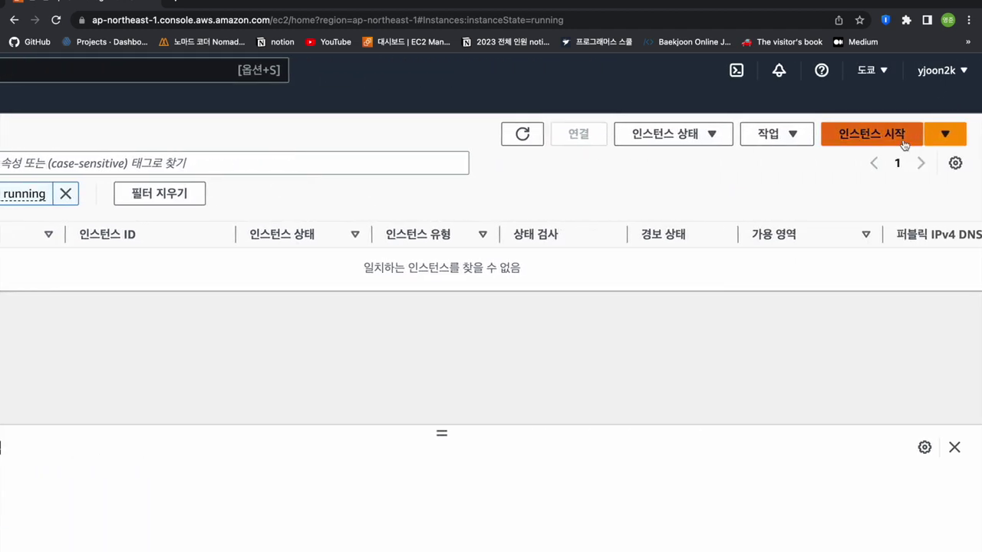
{"action": "left_click", "coordinate": [873, 136]}
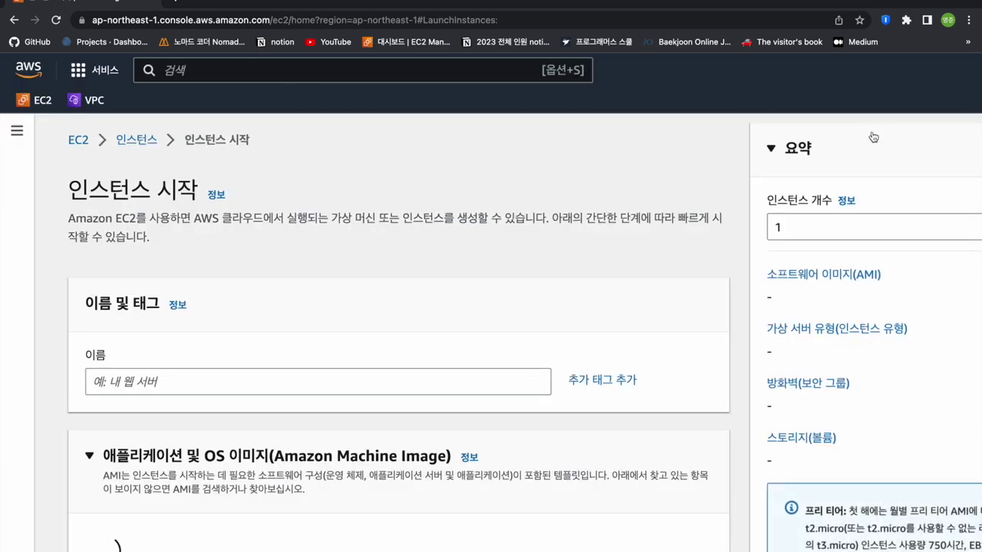
- Name the new instance yjoon2kweb
{"action": "scroll", "coordinate": [624, 208], "scroll_direction": "down", "scroll_amount": 3}
{"action": "left_click", "coordinate": [191, 298]}
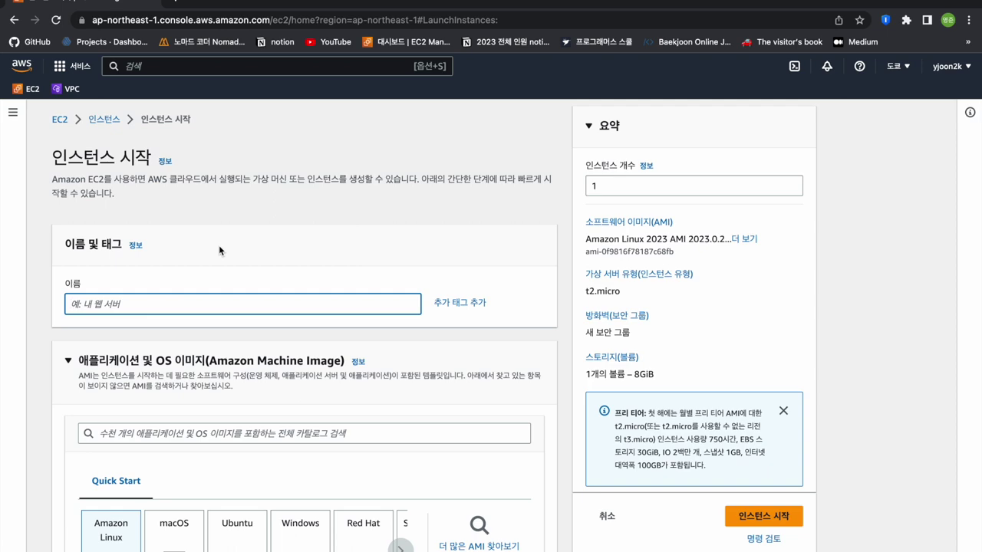
{"action": "scroll", "coordinate": [115, 300], "scroll_direction": "up", "scroll_amount": 5}
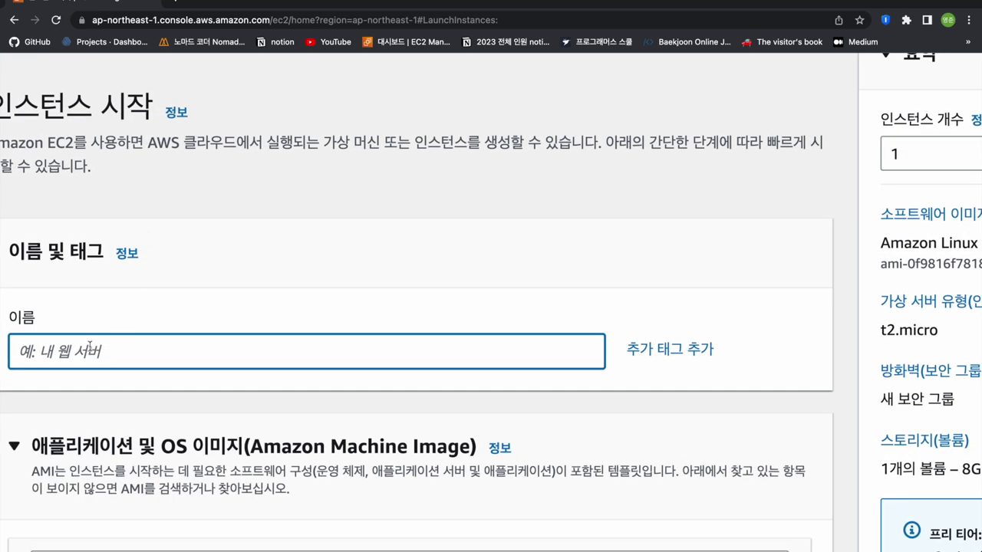
{"action": "type", "text": "yjoon2k"}
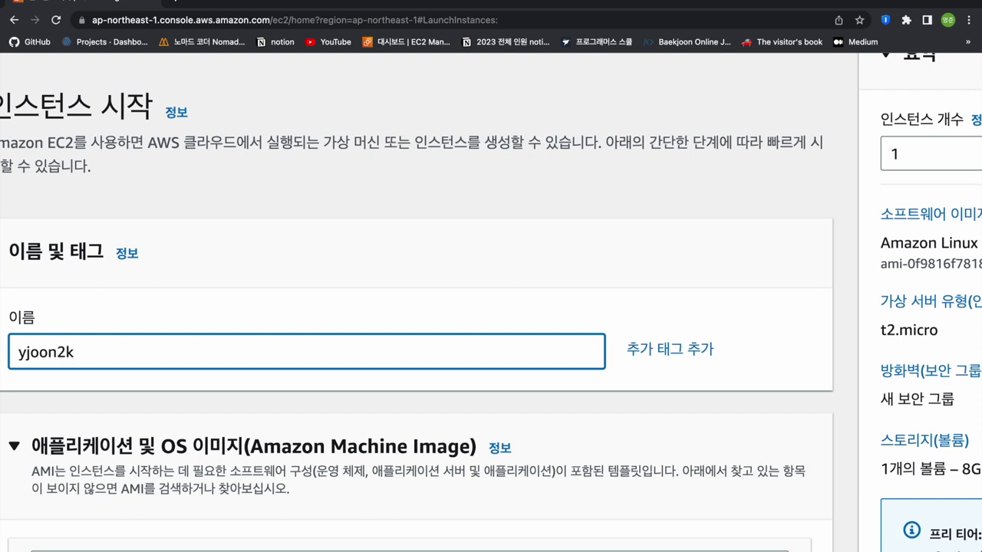
{"action": "type", "text": "web"}
{"action": "left_click", "coordinate": [302, 378]}
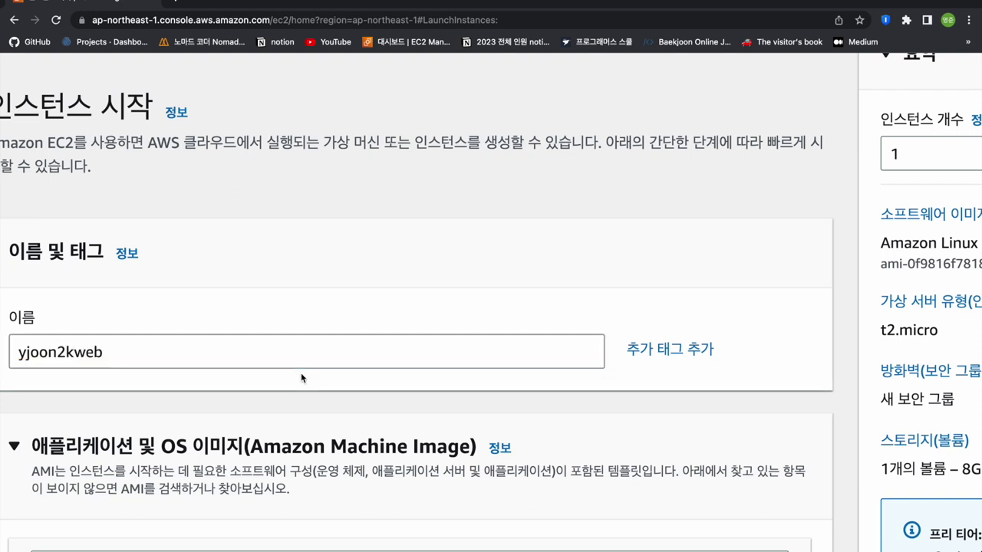
- Try the macOS and Windows images and browse the remaining quick-start operating systems
{"action": "scroll", "coordinate": [301, 377], "scroll_direction": "down", "scroll_amount": 3}
{"action": "scroll", "coordinate": [301, 377], "scroll_direction": "down", "scroll_amount": 3}
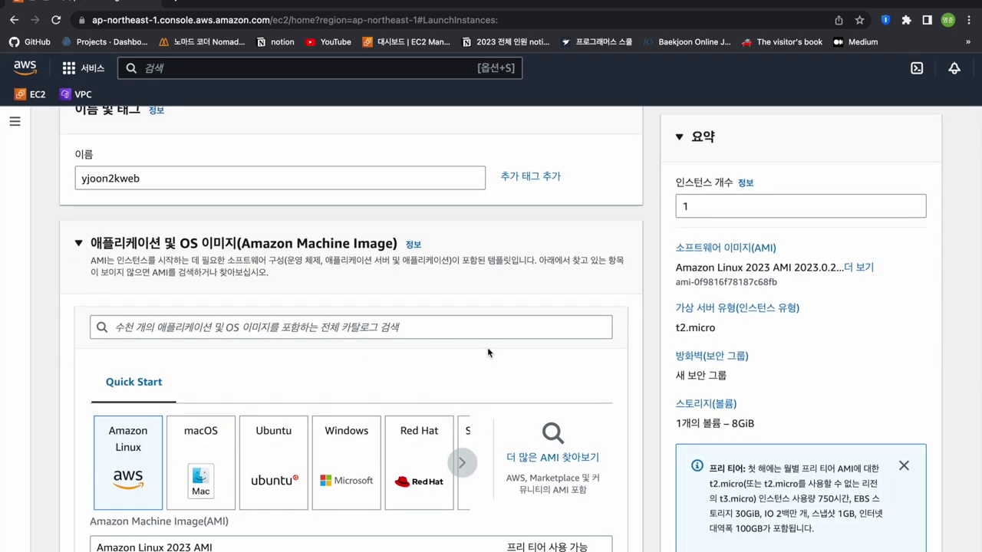
{"action": "scroll", "coordinate": [487, 352], "scroll_direction": "up", "scroll_amount": 1}
{"action": "scroll", "coordinate": [487, 353], "scroll_direction": "down", "scroll_amount": 2}
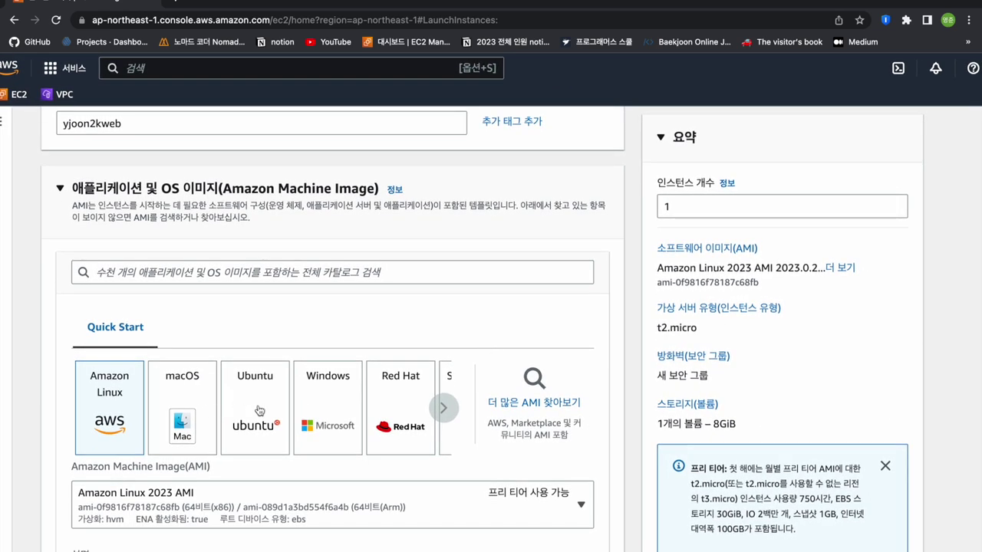
{"action": "scroll", "coordinate": [261, 410], "scroll_direction": "right", "scroll_amount": 2}
{"action": "scroll", "coordinate": [259, 411], "scroll_direction": "down", "scroll_amount": 3}
{"action": "scroll", "coordinate": [260, 411], "scroll_direction": "up", "scroll_amount": 3}
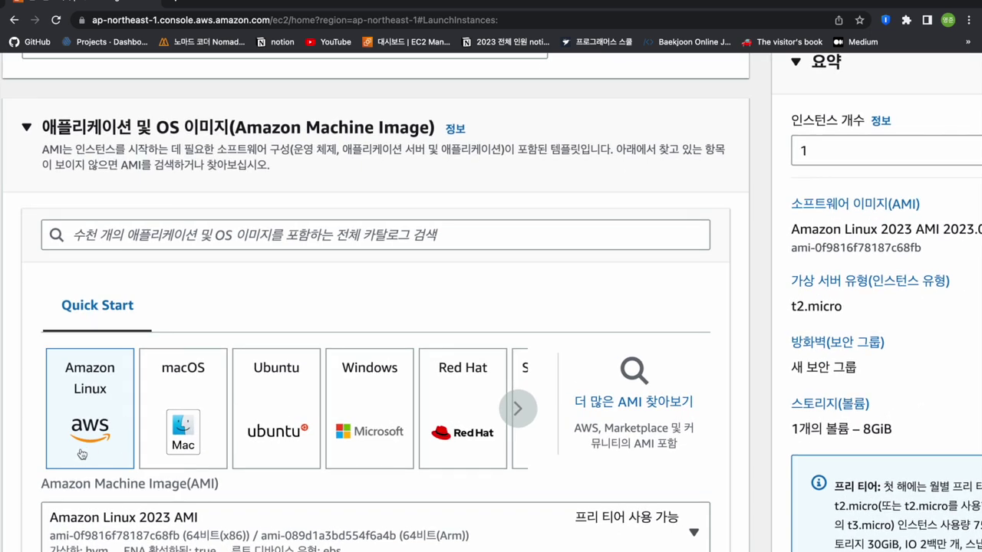
{"action": "left_click", "coordinate": [175, 402]}
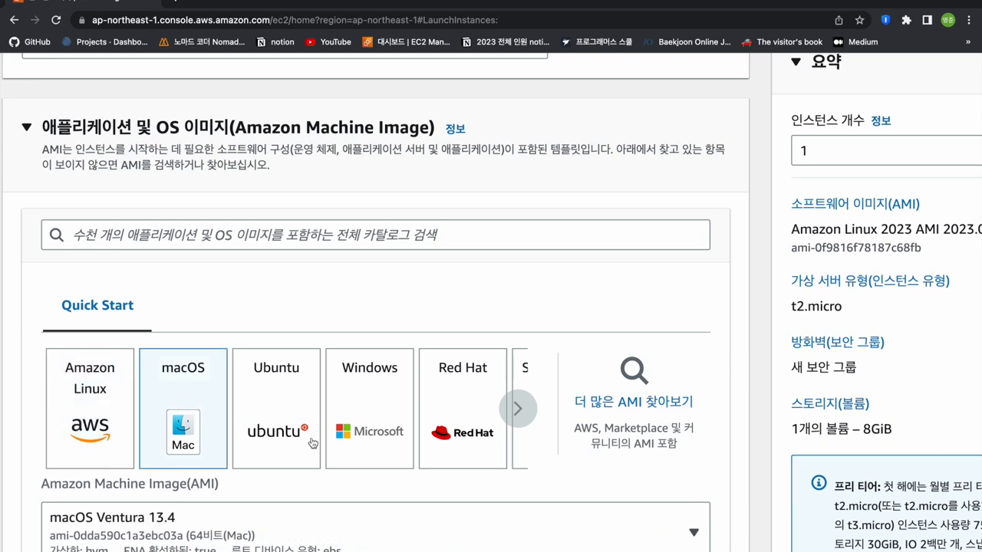
{"action": "left_click", "coordinate": [362, 435]}
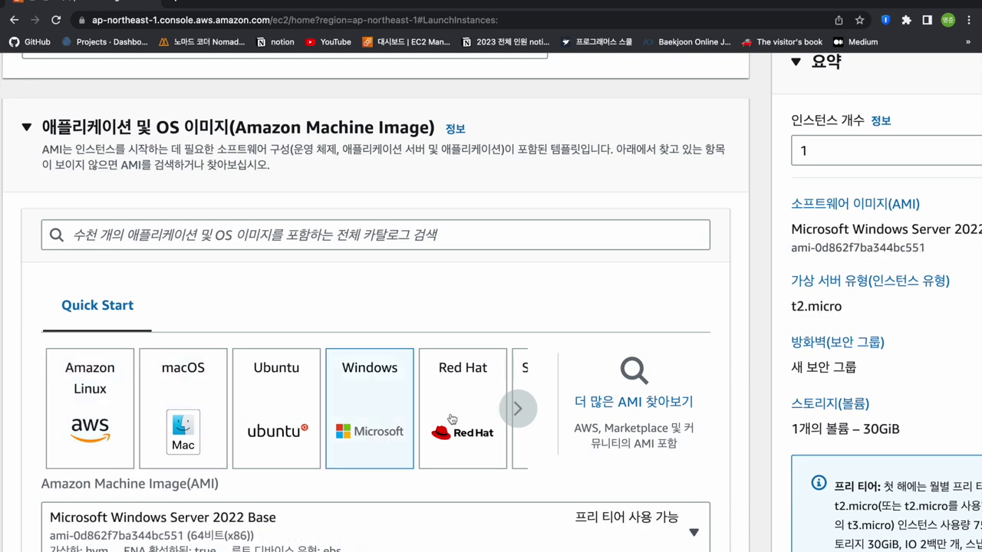
{"action": "left_click", "coordinate": [520, 412]}
{"action": "left_click", "coordinate": [520, 412]}
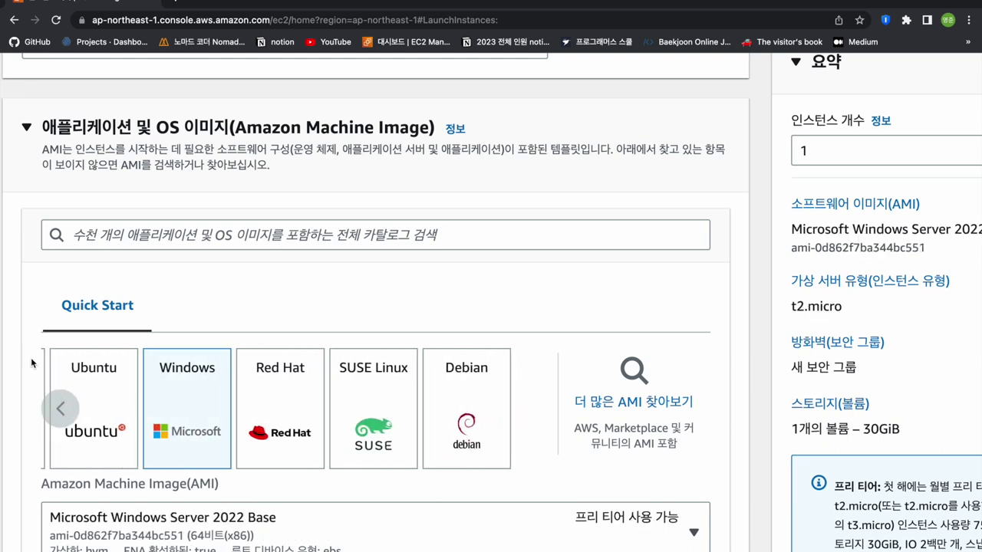
{"action": "left_click", "coordinate": [61, 409]}
{"action": "left_click", "coordinate": [70, 412]}
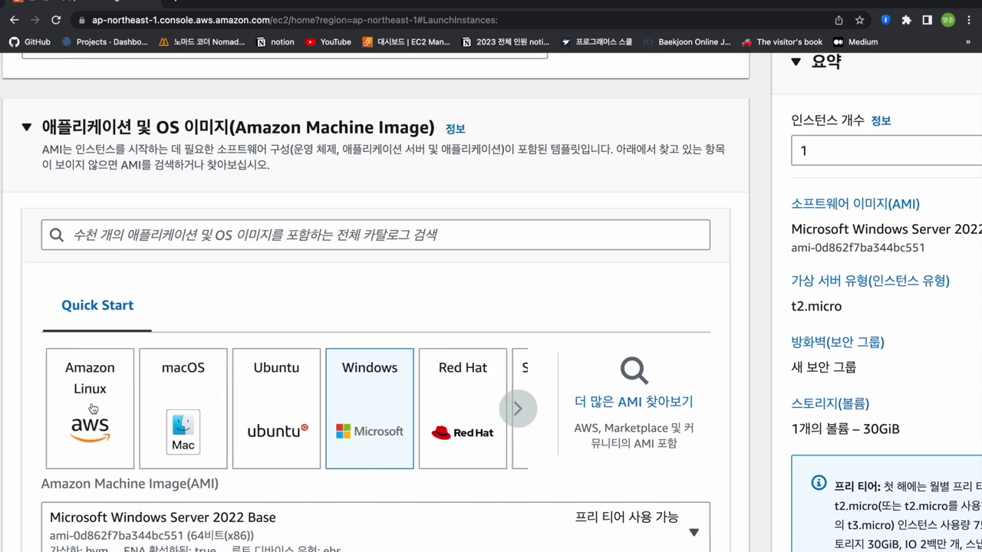
- Choose Amazon Linux as the operating system, check the available AMI versions and keep Amazon Linux 2023 AMI
{"action": "left_click", "coordinate": [93, 409]}
{"action": "scroll", "coordinate": [488, 502], "scroll_direction": "down", "scroll_amount": 3}
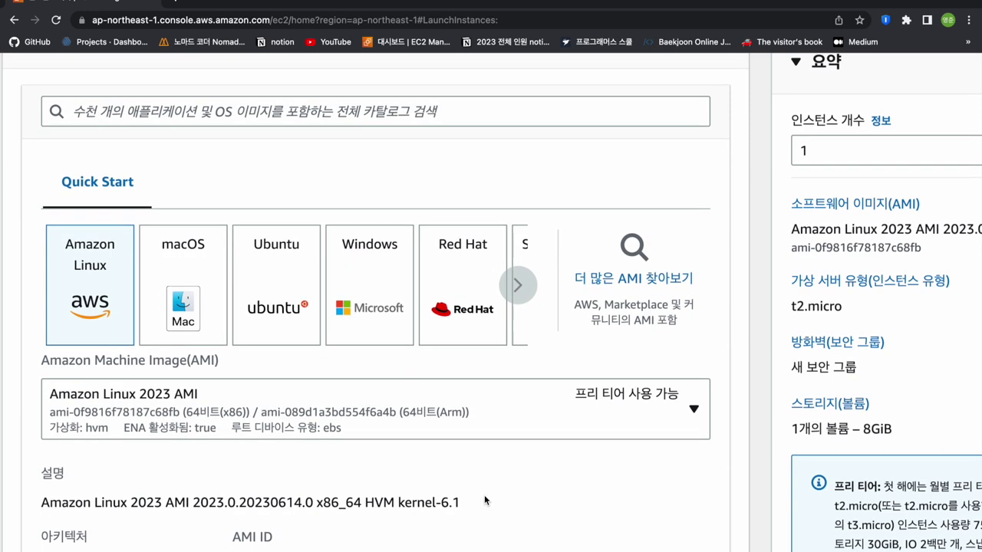
{"action": "scroll", "coordinate": [654, 497], "scroll_direction": "down", "scroll_amount": 1}
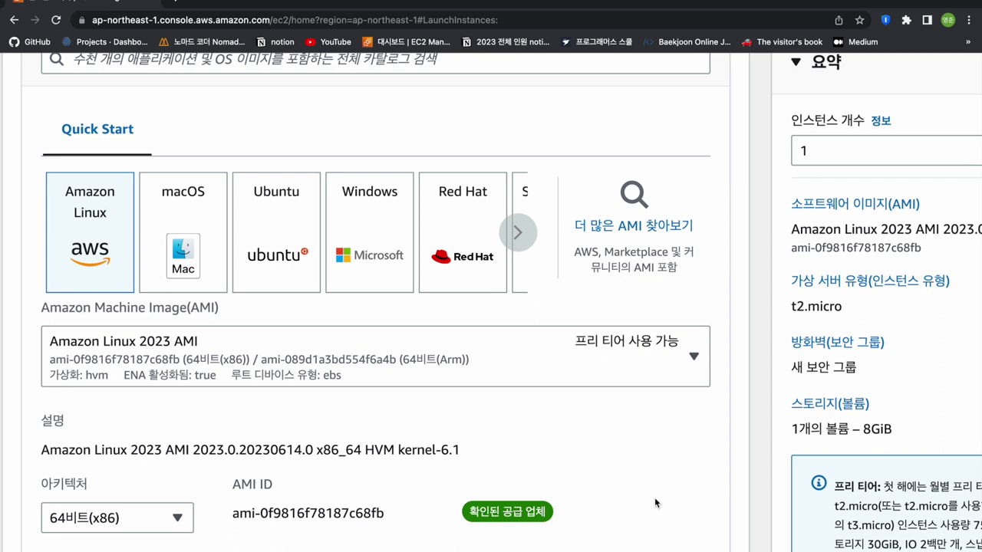
{"action": "left_click", "coordinate": [693, 355]}
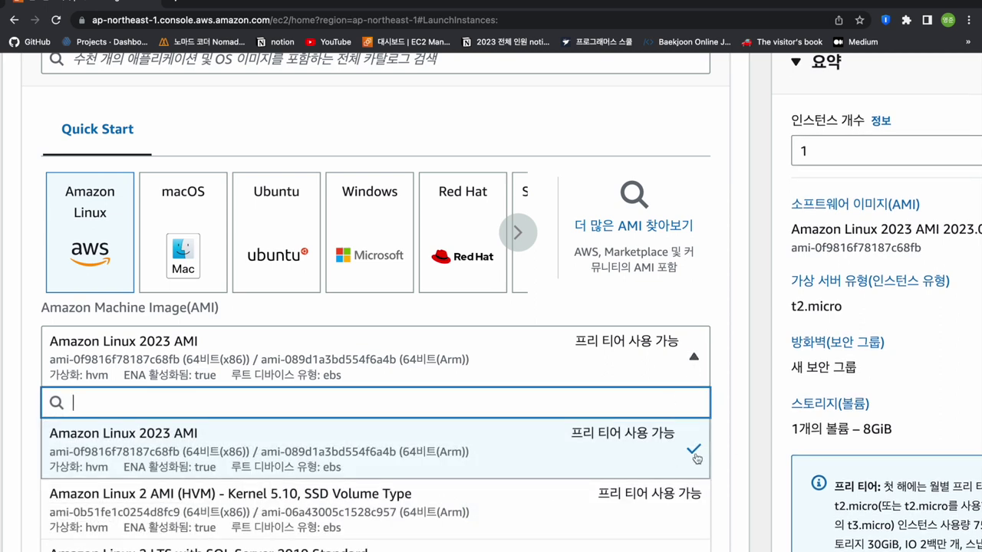
{"action": "left_click", "coordinate": [699, 366]}
{"action": "key", "text": "super+minus"}
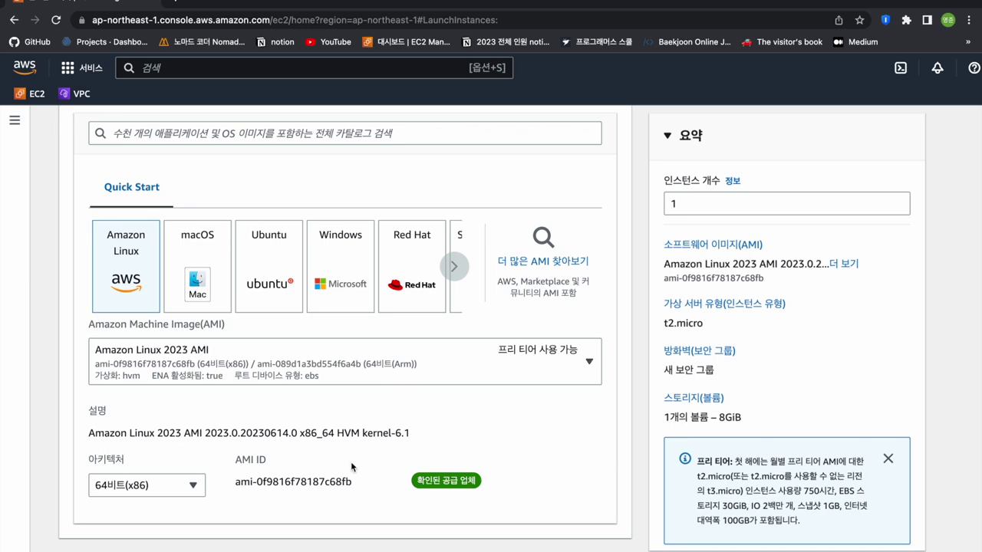
- Set the instance type to t2.micro and look through the other t2 and t3 types without changing it
{"action": "scroll", "coordinate": [351, 467], "scroll_direction": "down", "scroll_amount": 2}
{"action": "scroll", "coordinate": [351, 467], "scroll_direction": "down", "scroll_amount": 1}
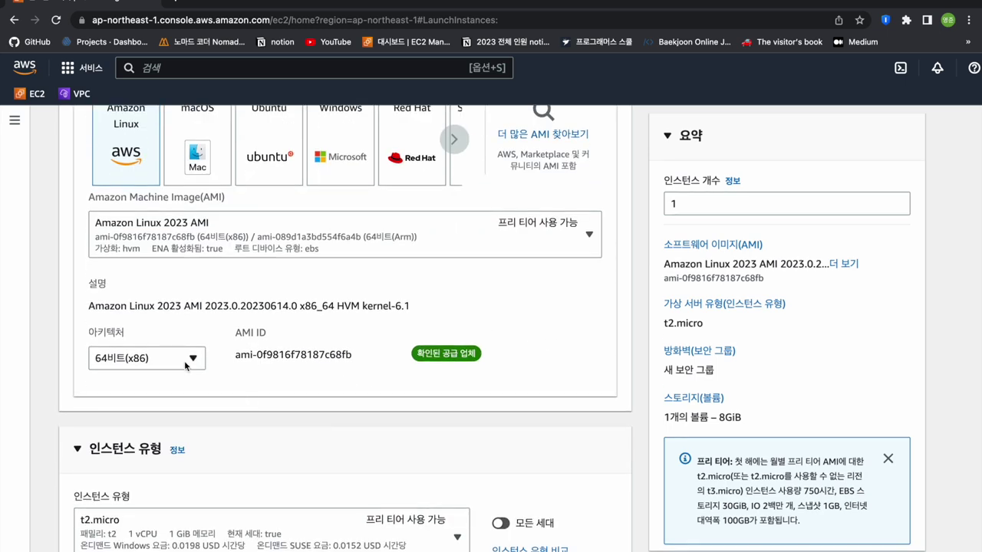
{"action": "scroll", "coordinate": [263, 421], "scroll_direction": "down", "scroll_amount": 3}
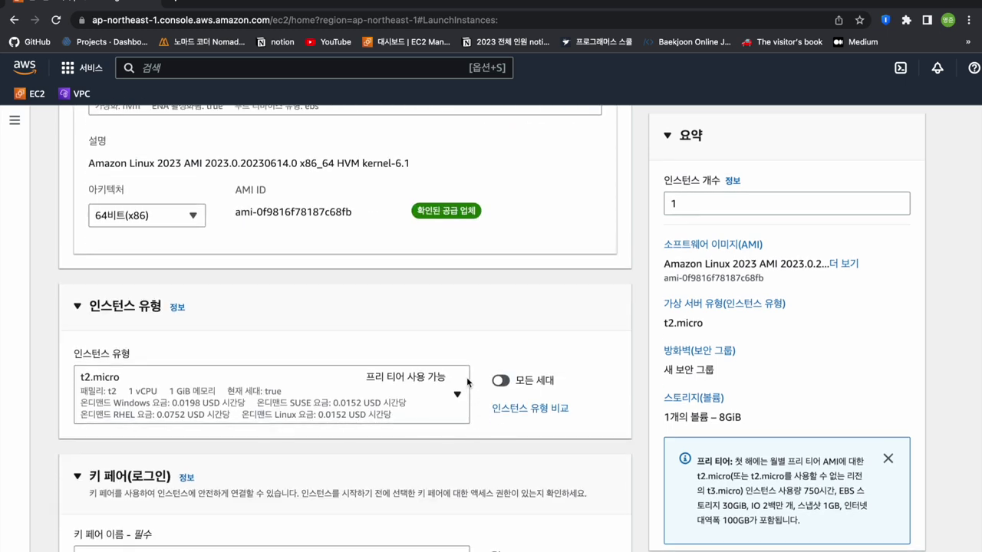
{"action": "left_click_drag", "start_coordinate": [72, 358], "coordinate": [130, 358]}
{"action": "left_click", "coordinate": [187, 358]}
{"action": "left_click", "coordinate": [455, 395]}
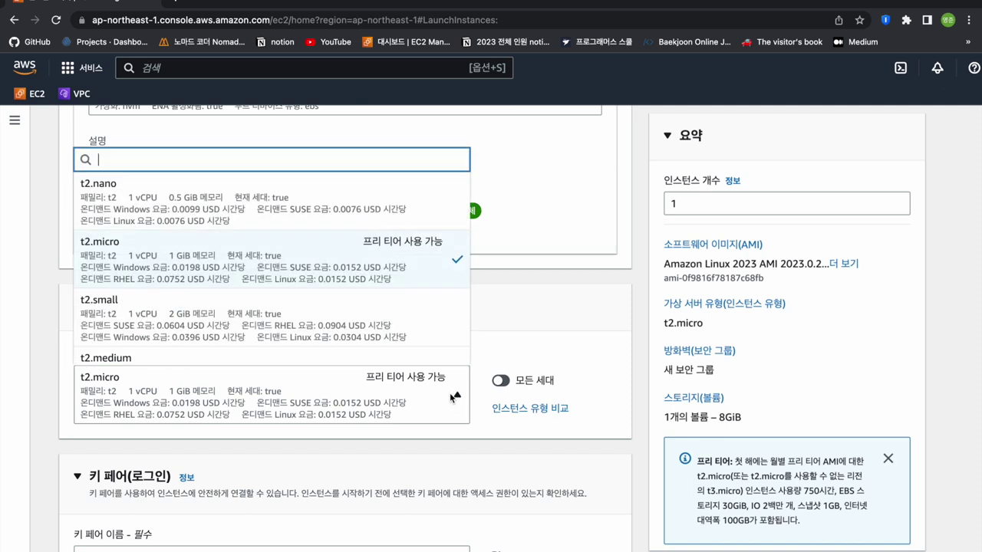
{"action": "left_click", "coordinate": [424, 264]}
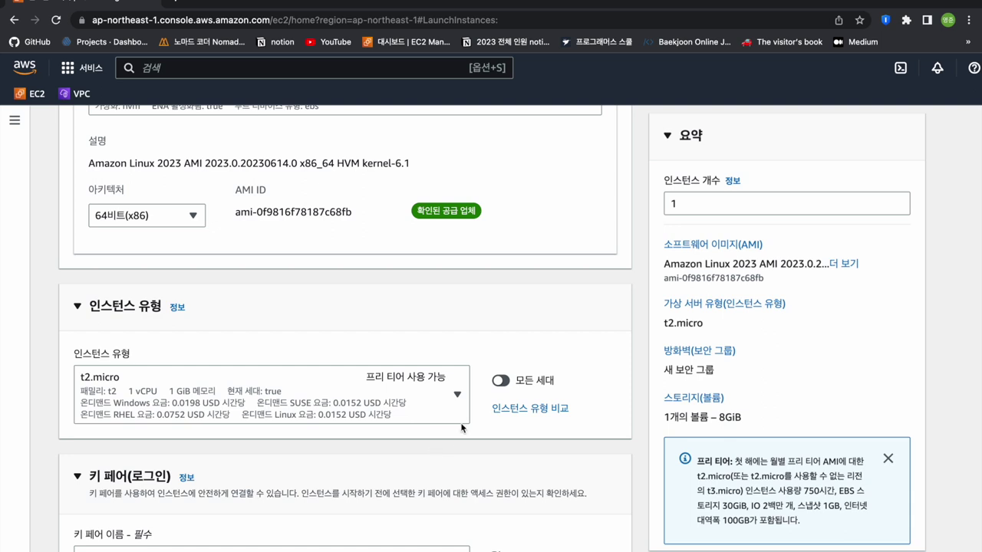
{"action": "left_click", "coordinate": [455, 395]}
{"action": "scroll", "coordinate": [395, 314], "scroll_direction": "down", "scroll_amount": 5}
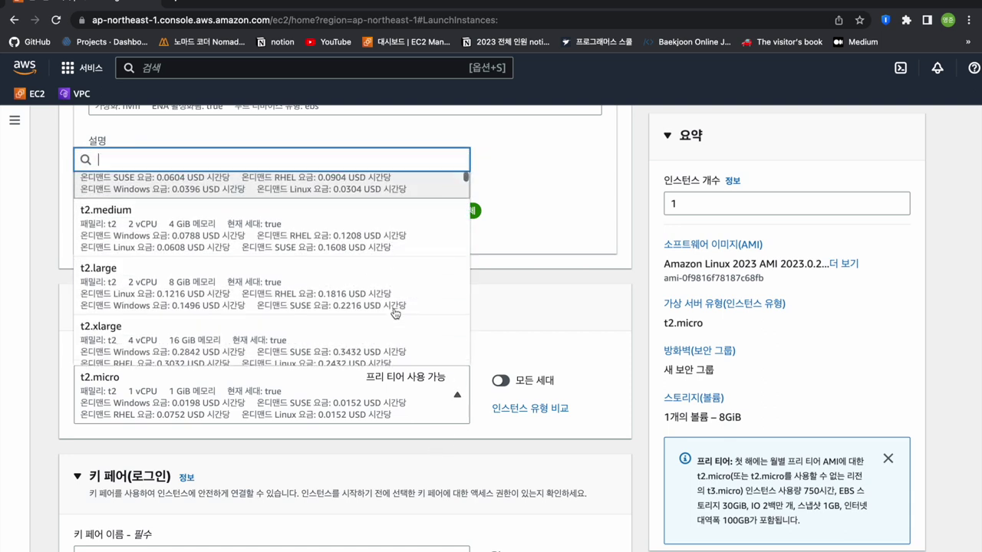
{"action": "scroll", "coordinate": [395, 313], "scroll_direction": "down", "scroll_amount": 1}
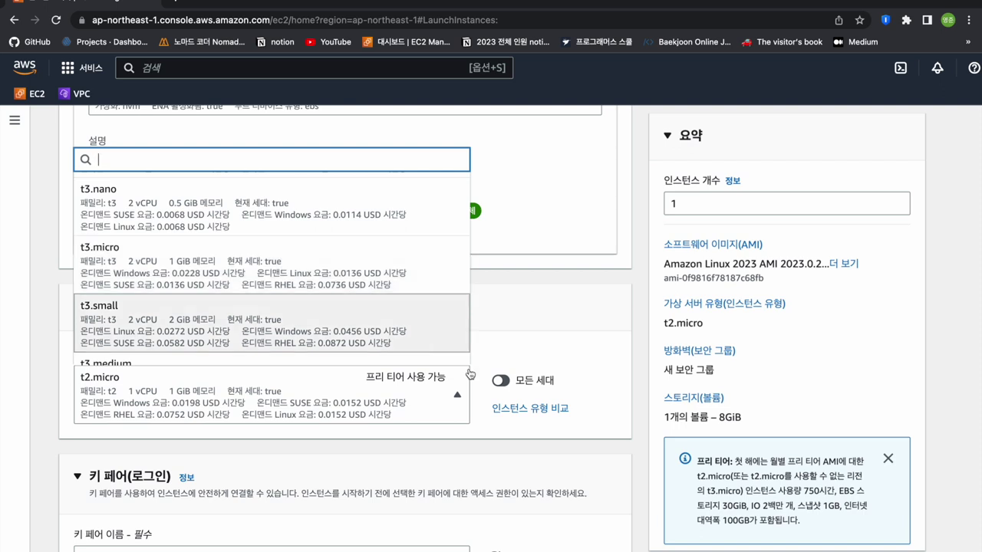
{"action": "left_click", "coordinate": [452, 400]}
- Check the existing key pairs for the instance, then start a new key pair named webservice
{"action": "scroll", "coordinate": [451, 396], "scroll_direction": "down", "scroll_amount": 3}
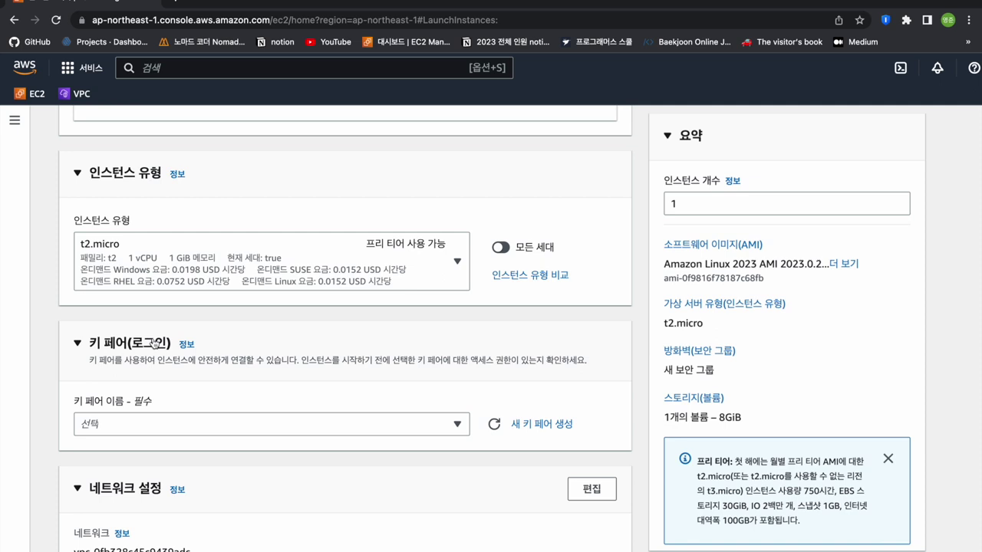
{"action": "scroll", "coordinate": [325, 402], "scroll_direction": "down", "scroll_amount": 2}
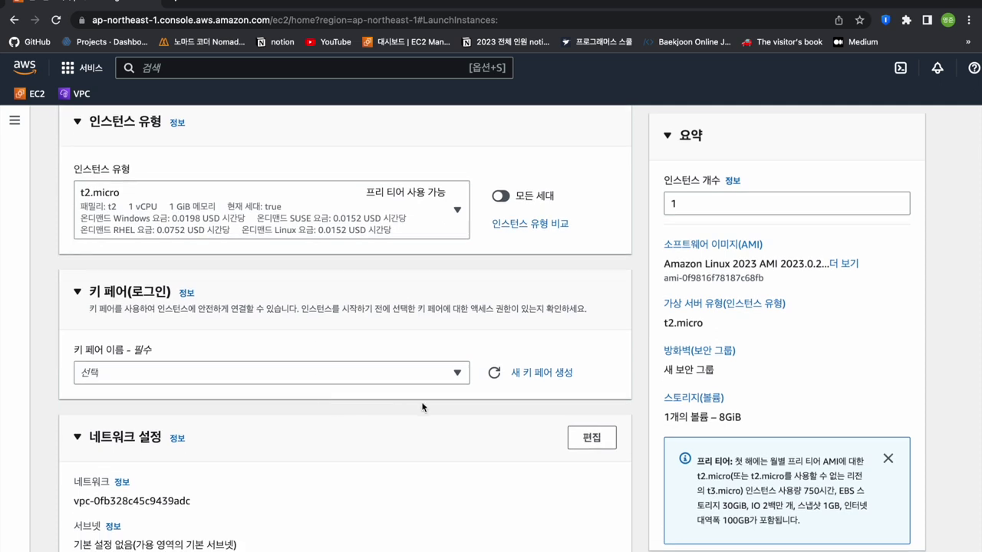
{"action": "left_click", "coordinate": [457, 376]}
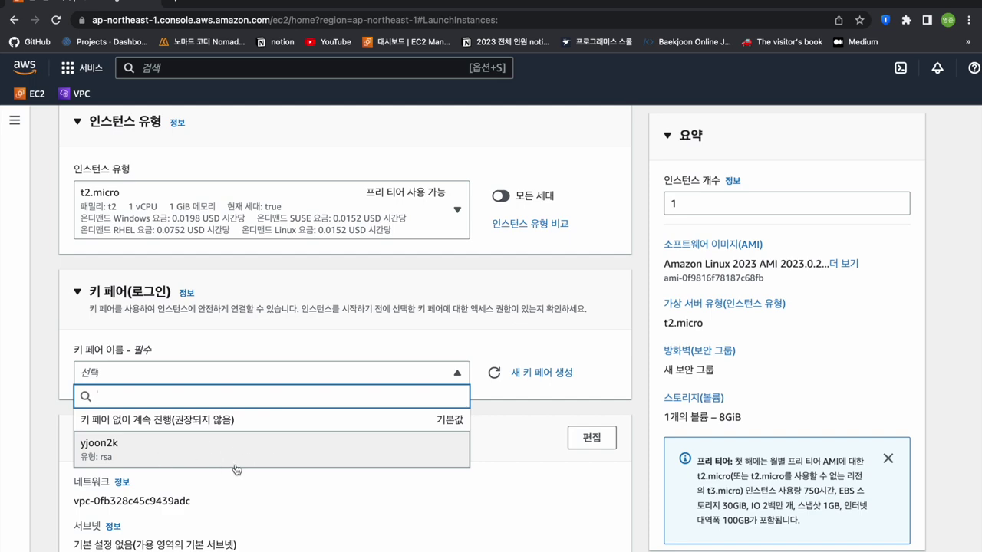
{"action": "left_click", "coordinate": [517, 375]}
{"action": "left_click", "coordinate": [517, 374]}
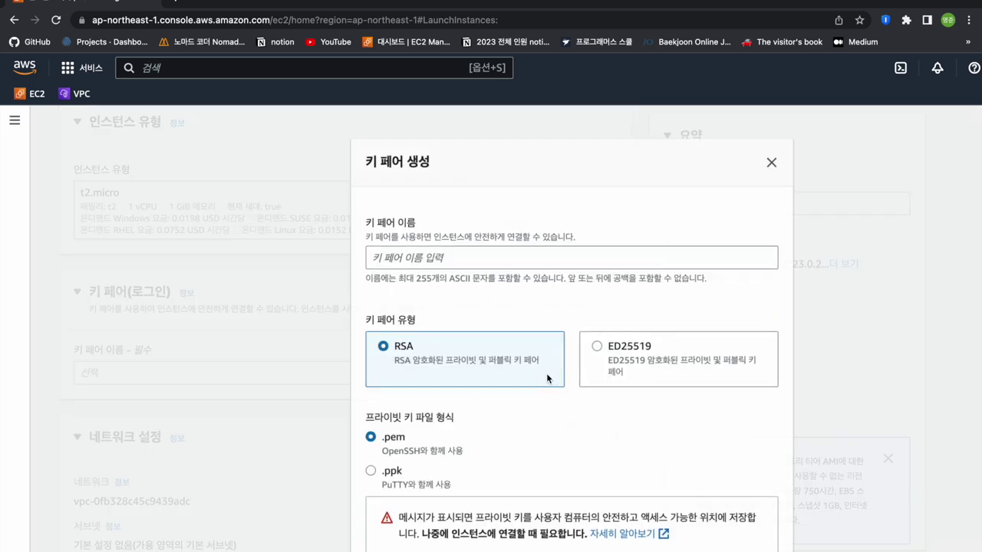
{"action": "left_click", "coordinate": [451, 262]}
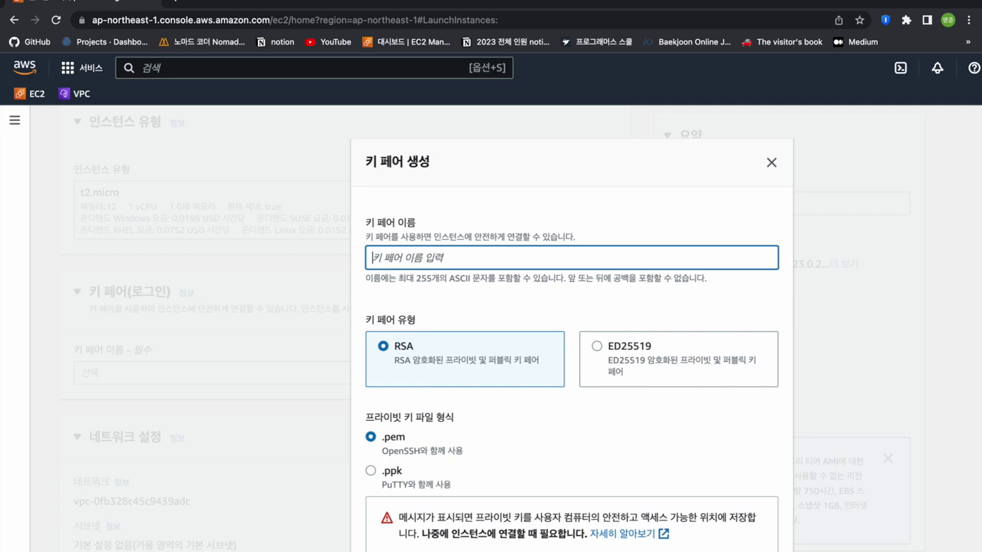
{"action": "type", "text": "webservice"}
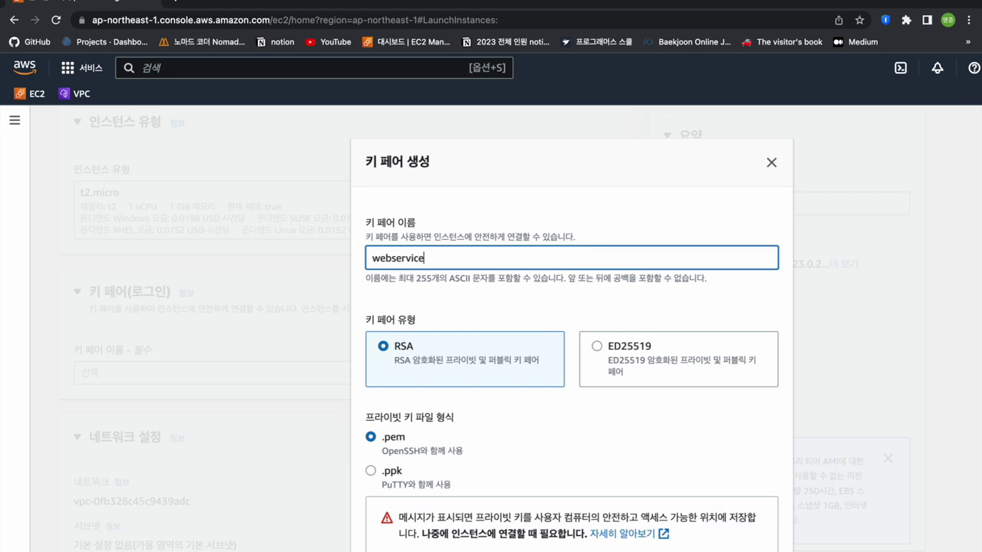
- Create the webservice key pair with RSA type and .pem private key file format
{"action": "left_click", "coordinate": [506, 294]}
{"action": "scroll", "coordinate": [530, 292], "scroll_direction": "down", "scroll_amount": 2}
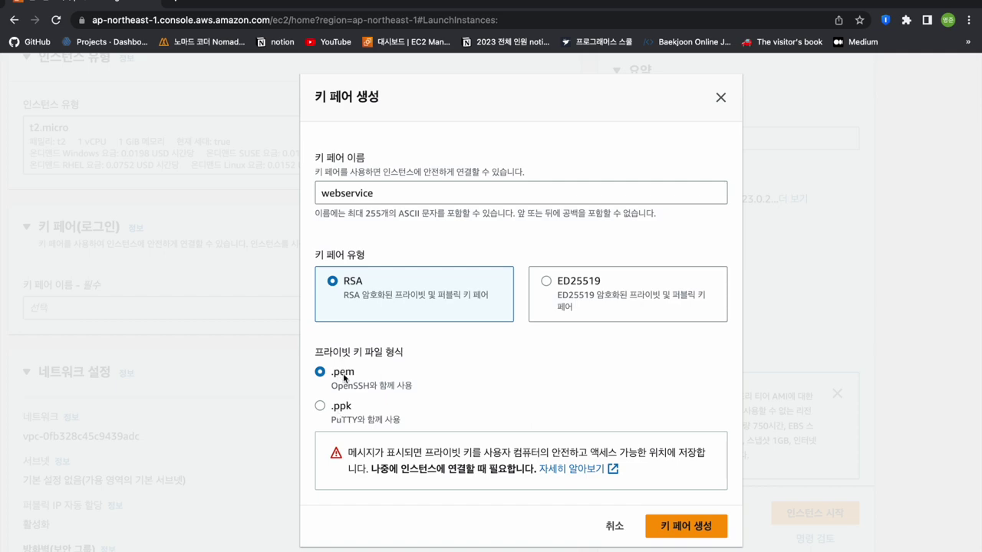
{"action": "scroll", "coordinate": [340, 373], "scroll_direction": "up", "scroll_amount": 5}
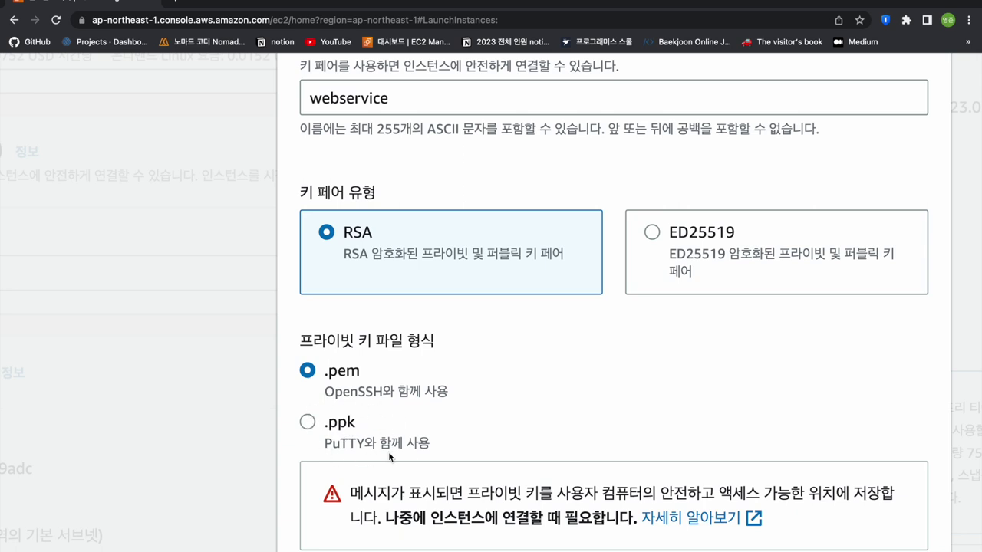
{"action": "scroll", "coordinate": [546, 416], "scroll_direction": "down", "scroll_amount": 5}
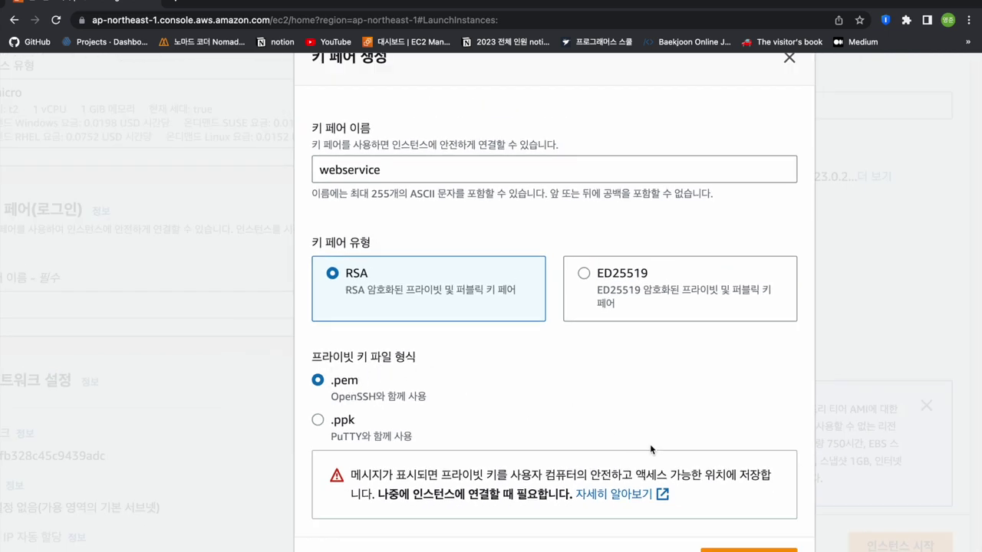
{"action": "left_click", "coordinate": [749, 550]}
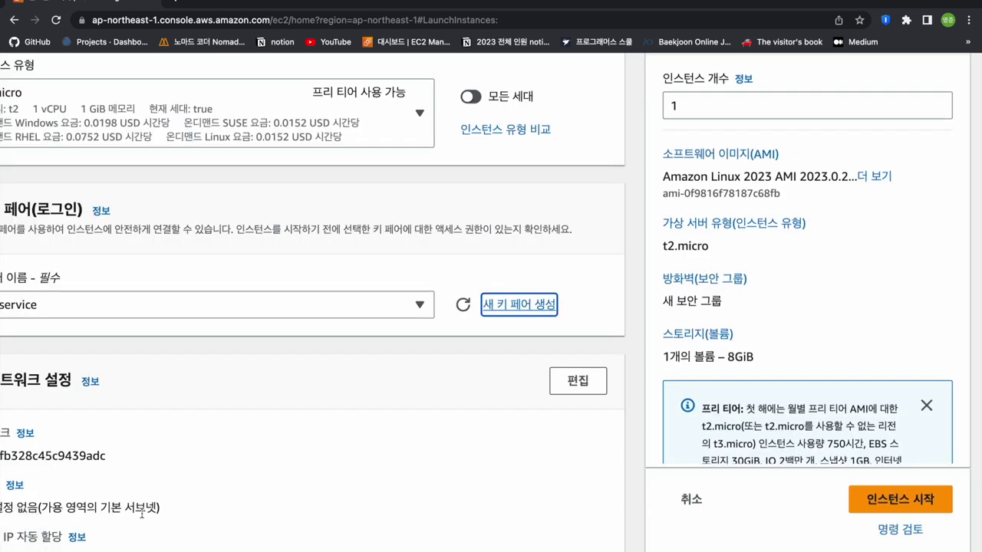
- Switch to the terminal, list the home folder's contents and change to the Downloads directory
{"action": "key", "text": "ctrl+Left"}
{"action": "left_click", "coordinate": [389, 546]}
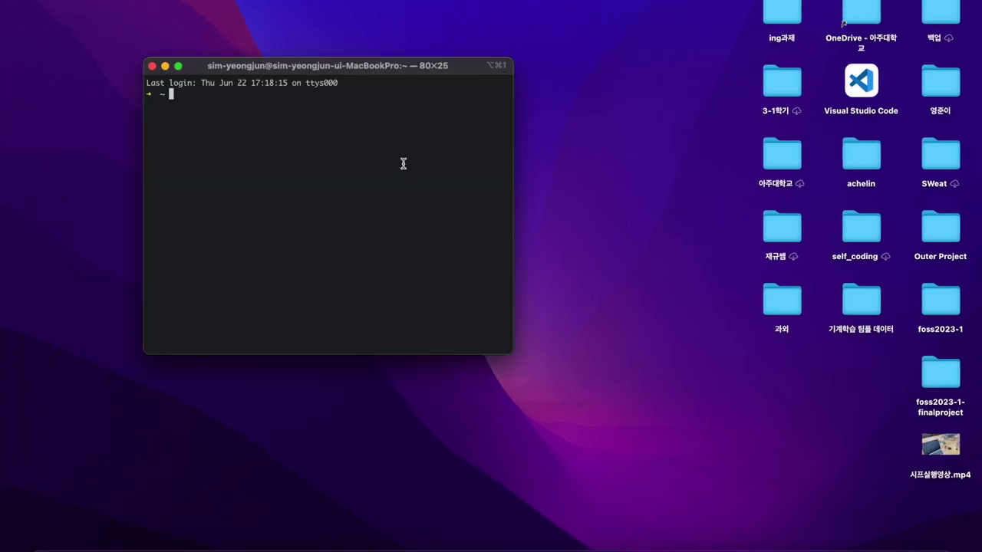
{"action": "right_click", "coordinate": [307, 235]}
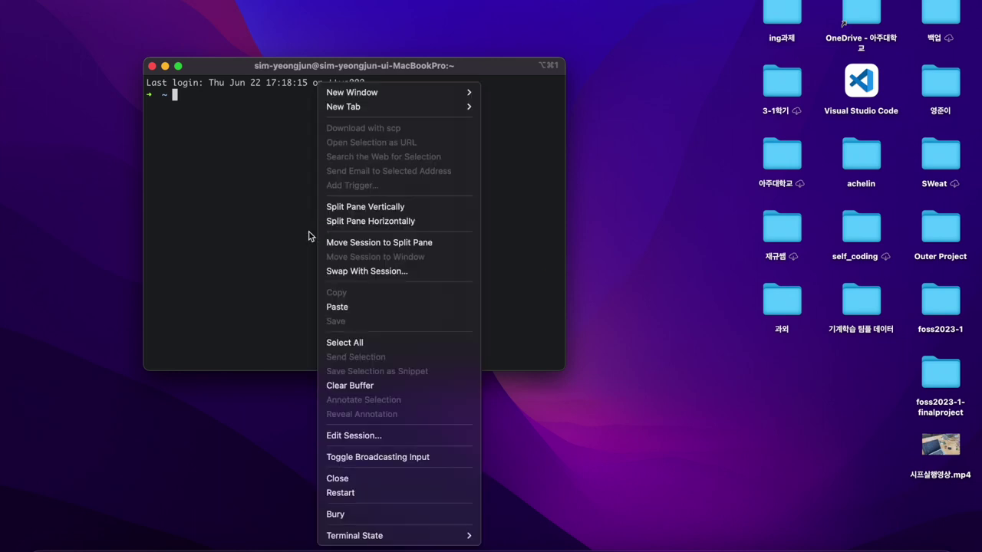
{"action": "left_click", "coordinate": [245, 231]}
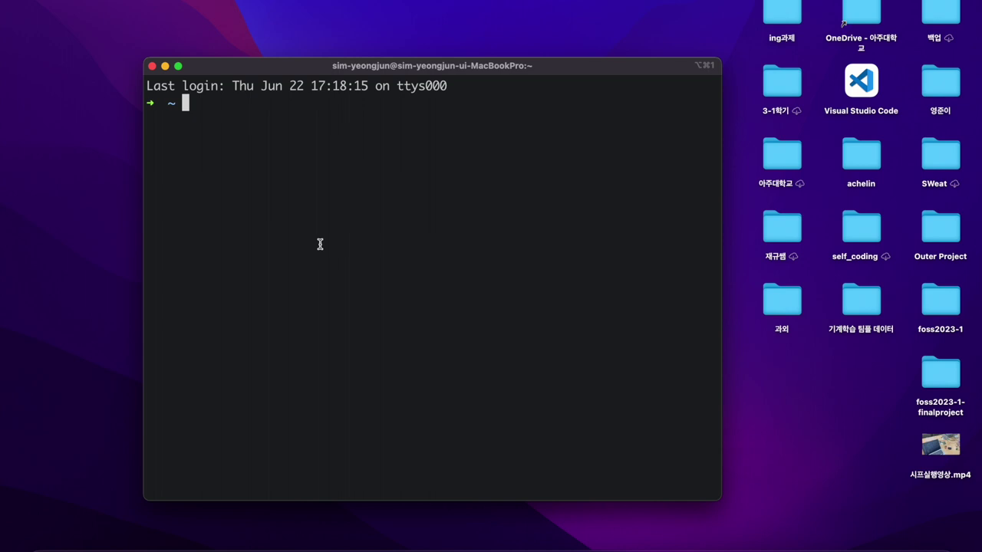
{"action": "type", "text": "cs"}
{"action": "key", "text": "Return"}
{"action": "type", "text": "cd dow"}
{"action": "key", "text": "Tab"}
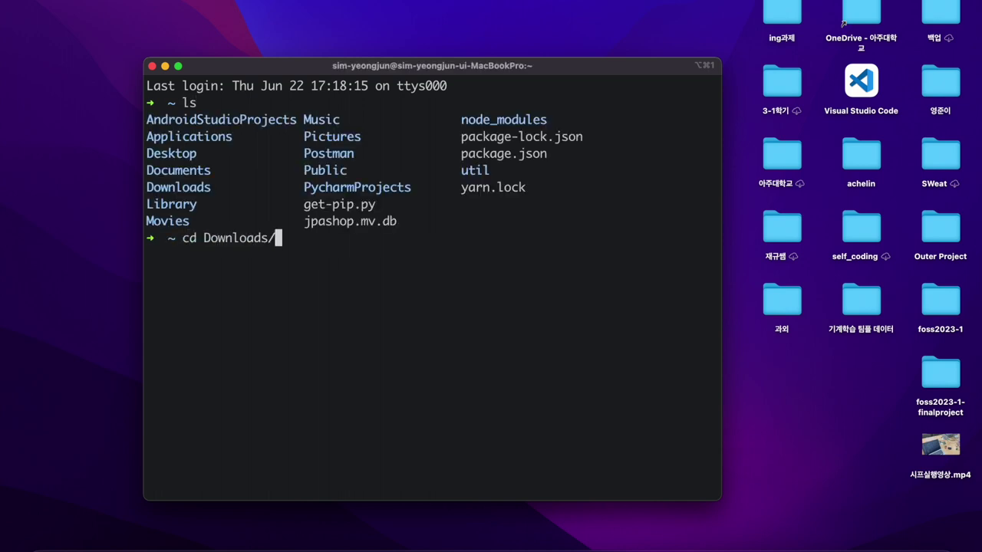
{"action": "key", "text": "Return"}
- List the Downloads directory and look through the files for the new key pair file
{"action": "type", "text": "ls"}
{"action": "key", "text": "Return"}
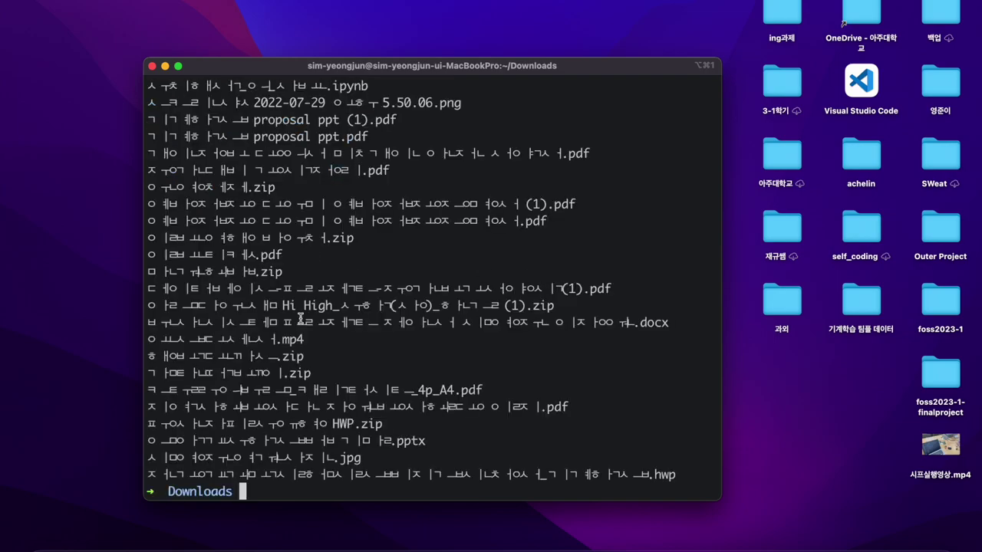
{"action": "scroll", "coordinate": [285, 311], "scroll_direction": "up", "scroll_amount": 15}
{"action": "scroll", "coordinate": [300, 318], "scroll_direction": "down", "scroll_amount": 5}
{"action": "scroll", "coordinate": [300, 317], "scroll_direction": "down", "scroll_amount": 10}
{"action": "scroll", "coordinate": [300, 318], "scroll_direction": "up", "scroll_amount": 2}
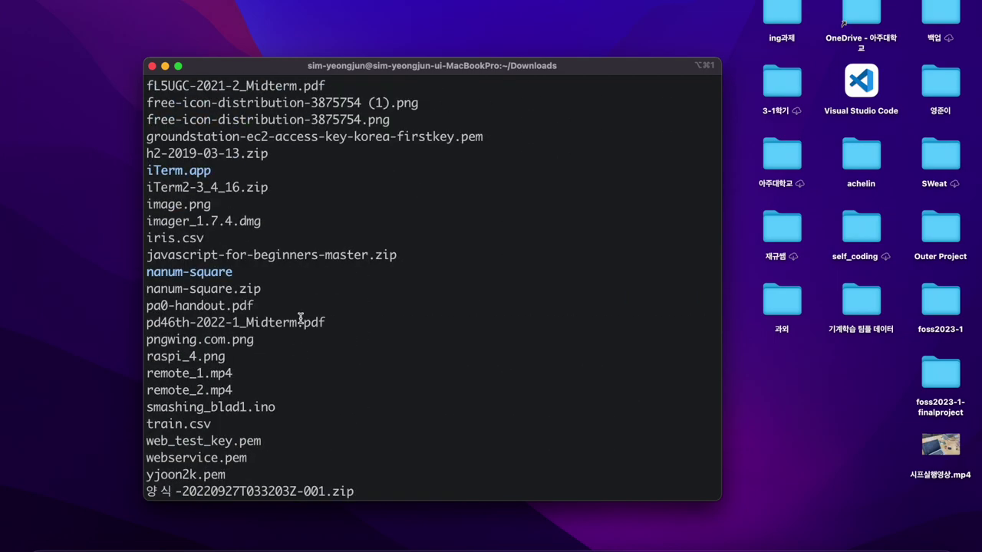
{"action": "scroll", "coordinate": [279, 374], "scroll_direction": "up", "scroll_amount": 15}
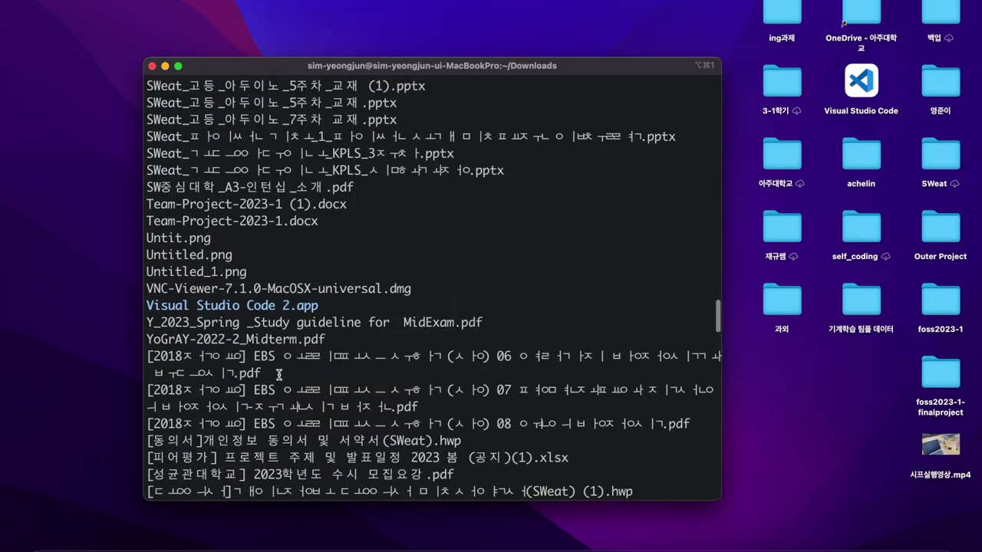
{"action": "scroll", "coordinate": [278, 374], "scroll_direction": "up", "scroll_amount": 15}
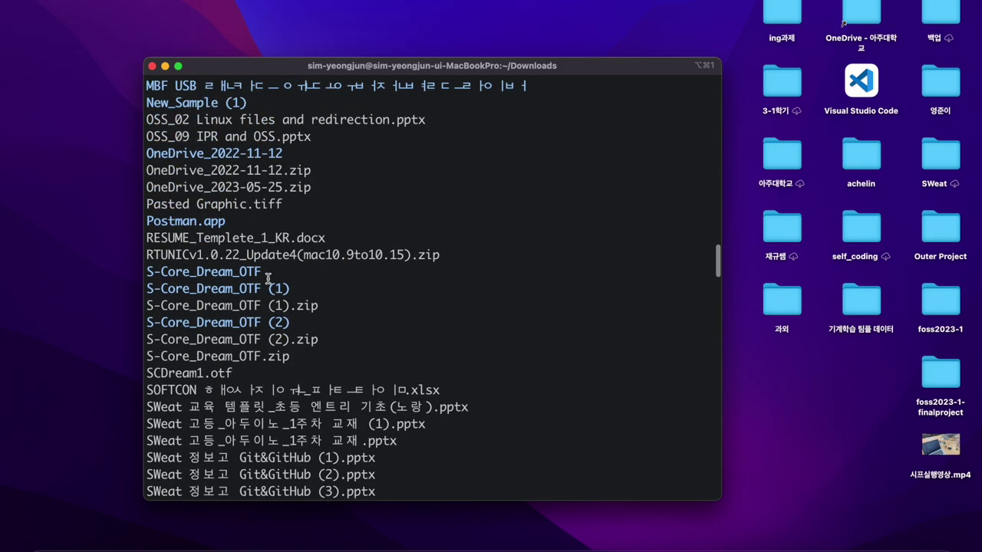
{"action": "scroll", "coordinate": [268, 281], "scroll_direction": "up", "scroll_amount": 15}
{"action": "scroll", "coordinate": [267, 281], "scroll_direction": "down", "scroll_amount": 20}
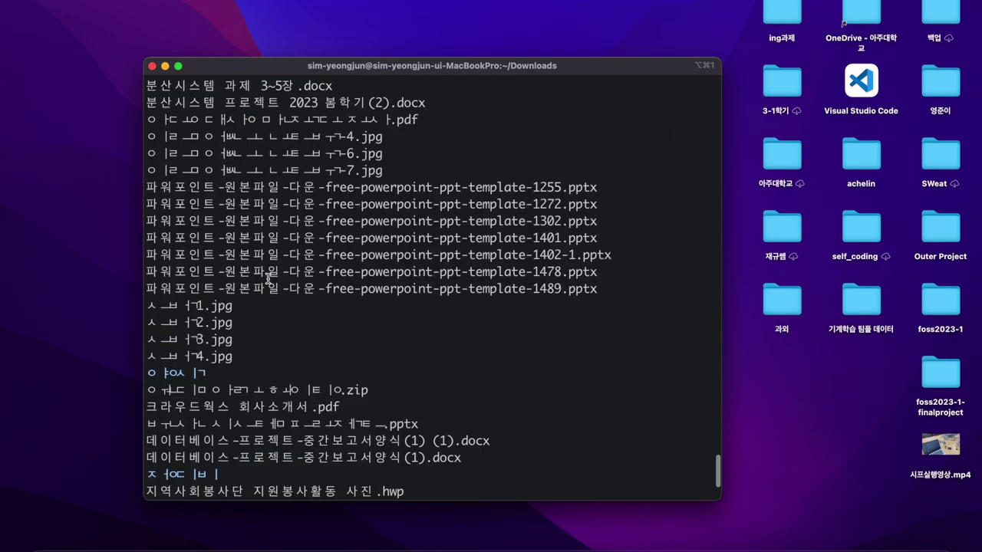
{"action": "key", "text": "ctrl+Right"}
{"action": "key", "text": "ctrl+Left"}
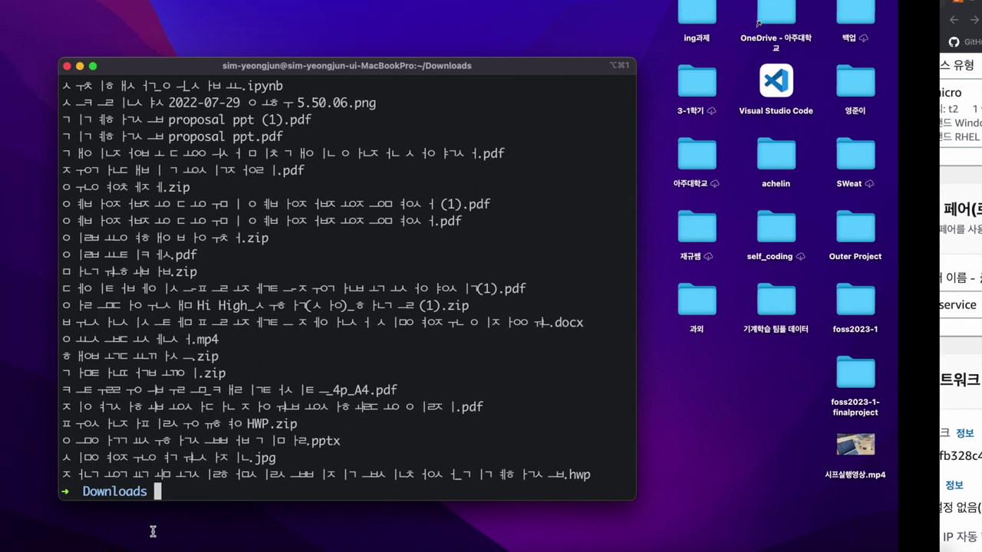
- List only webservice.pem in Downloads to check that the key file is there
{"action": "type", "text": "ls web"}
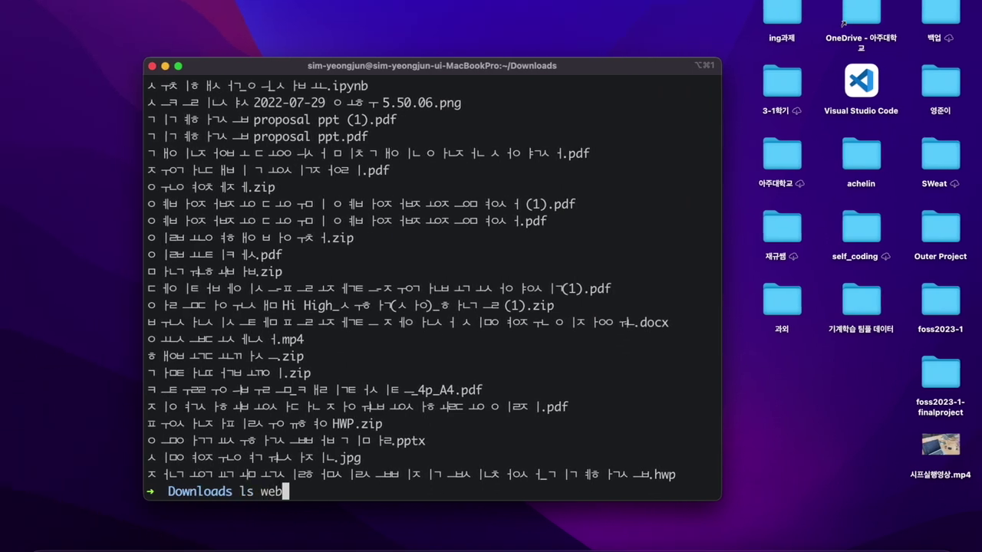
{"action": "key", "text": "Tab"}
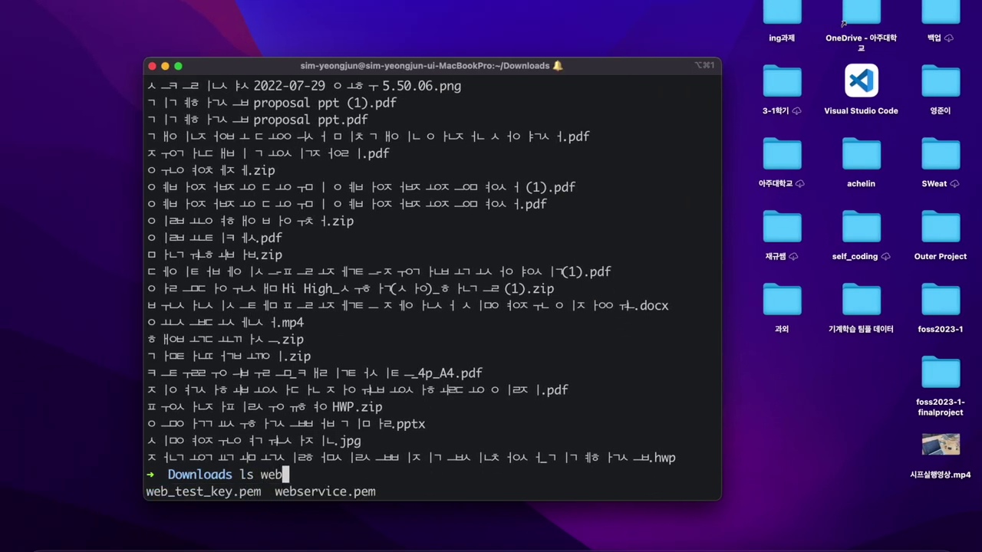
{"action": "type", "text": "ser"}
{"action": "key", "text": "Tab"}
{"action": "key", "text": "Return"}
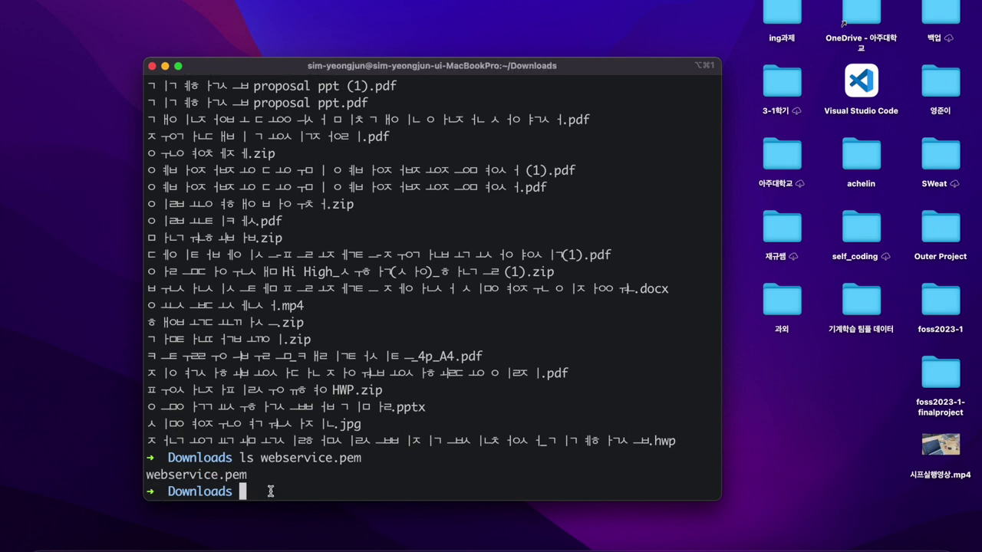
- Move webservice.pem from Downloads to the ~/.ssh directory with mv
{"action": "type", "text": "mv se"}
{"action": "type", "text": "w"}
{"action": "key", "text": "BackSpace"}
{"action": "key", "text": "BackSpace"}
{"action": "key", "text": "BackSpace"}
{"action": "type", "text": "webse"}
{"action": "key", "text": "Tab"}
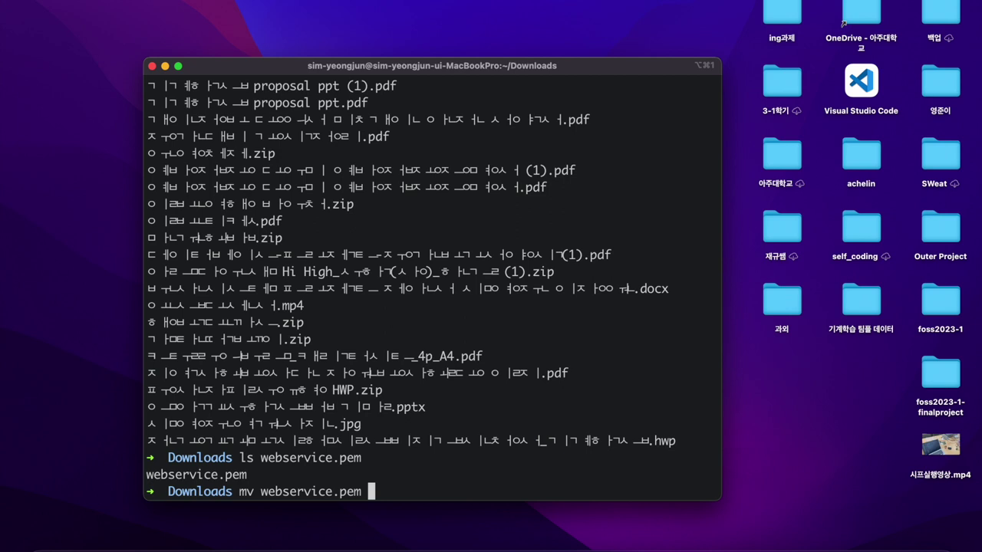
{"action": "type", "text": "~/.ssh"}
{"action": "key", "text": "Return"}
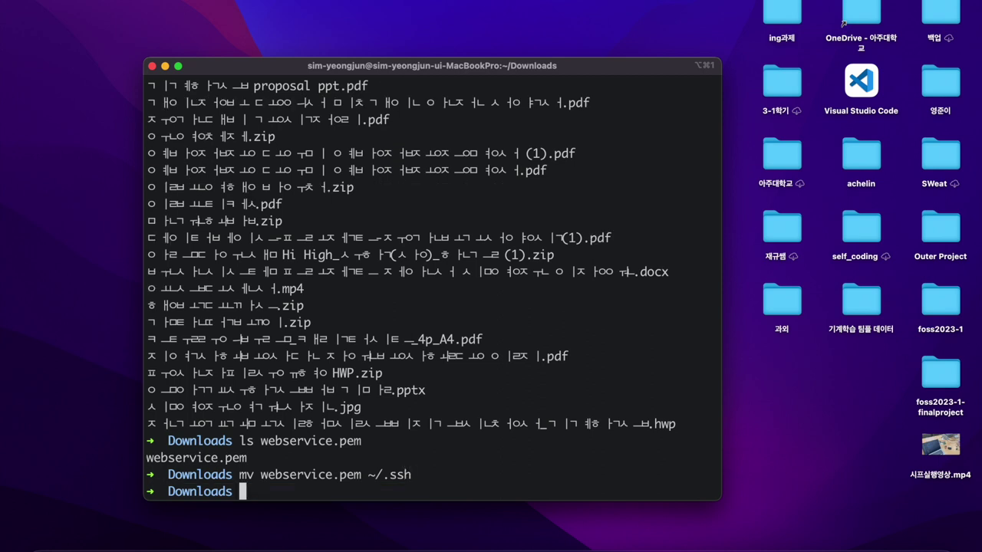
- Repeat the listing of webservice.pem in Downloads to verify the move
{"action": "key", "text": "Up"}
{"action": "key", "text": "Up"}
{"action": "key", "text": "Return"}
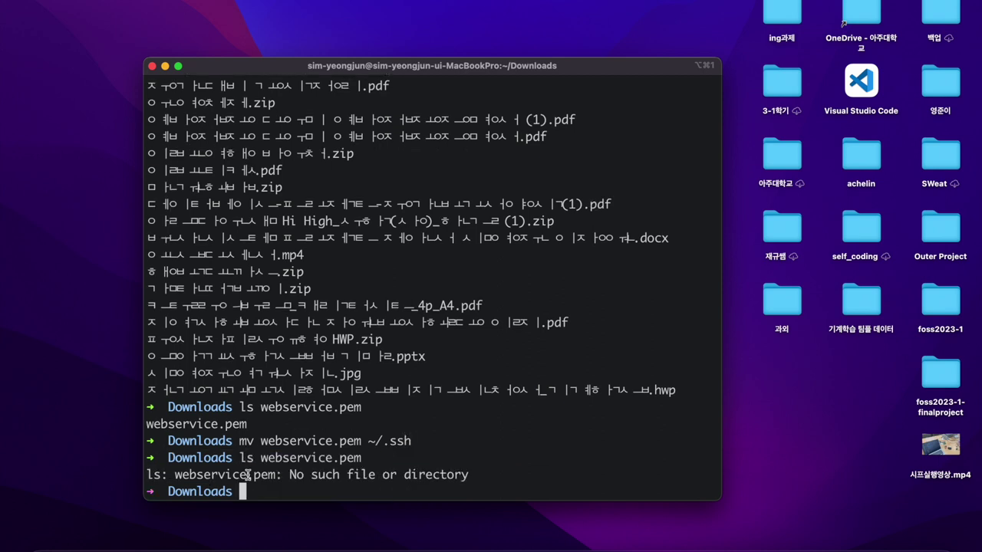
- Return to the home folder, change to .ssh and list all its files in detail with ls -al
{"action": "type", "text": "cd"}
{"action": "key", "text": "Return"}
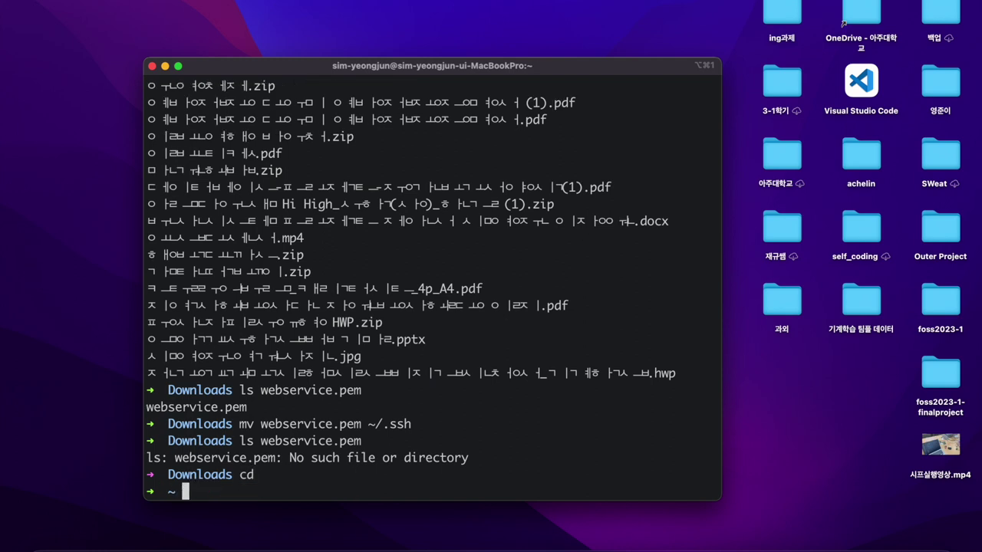
{"action": "type", "text": "cd .ssh"}
{"action": "key", "text": "Return"}
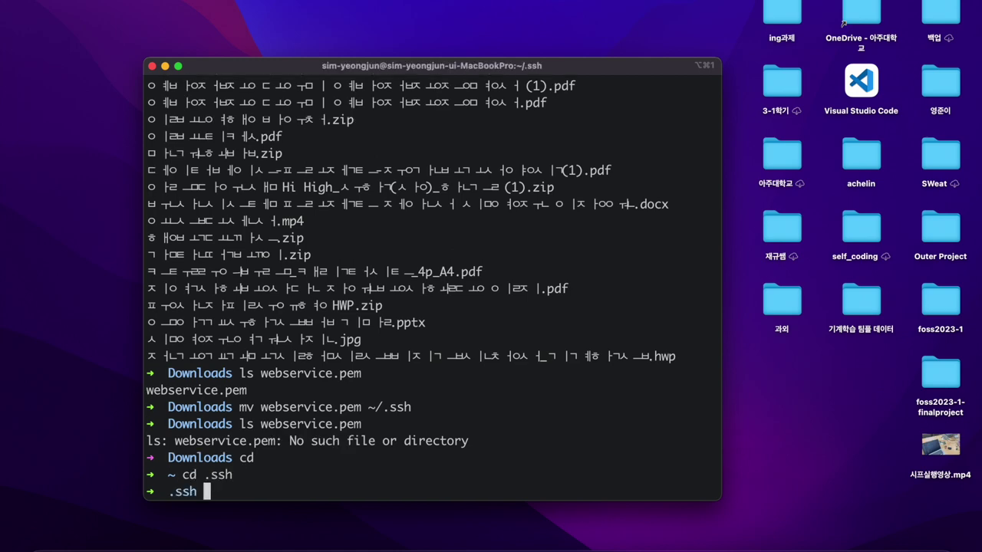
{"action": "type", "text": "ls -al"}
{"action": "key", "text": "Return"}
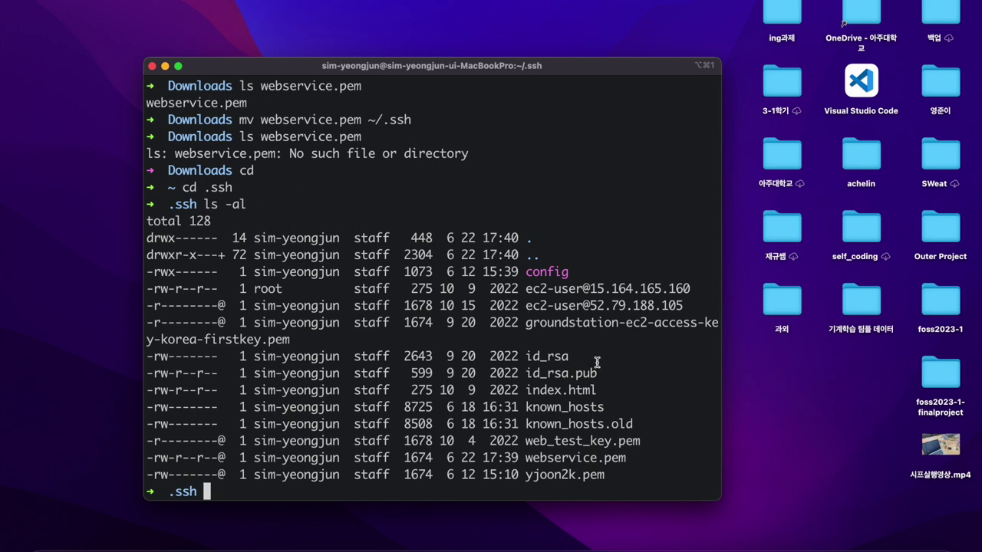
{"action": "double_click", "coordinate": [527, 458]}
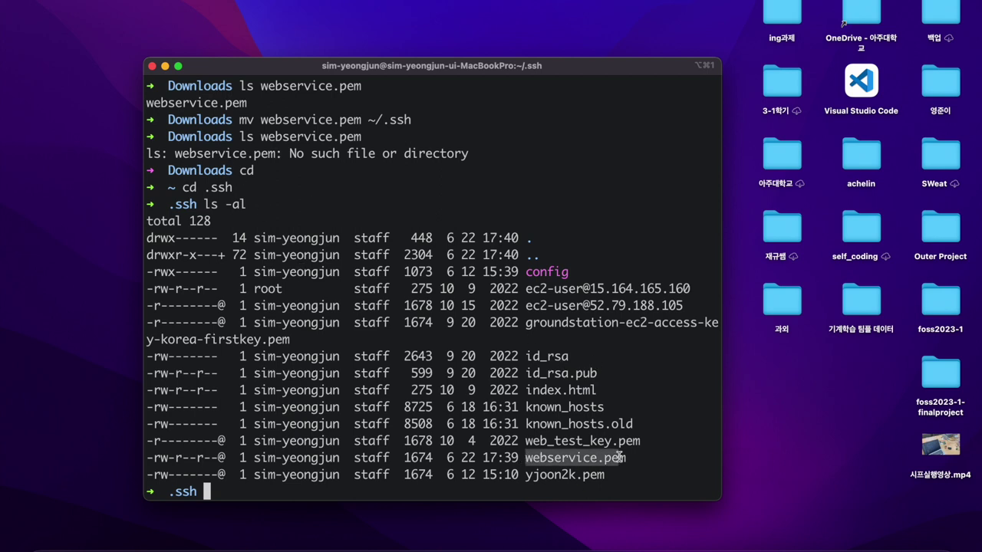
{"action": "left_click", "coordinate": [631, 457]}
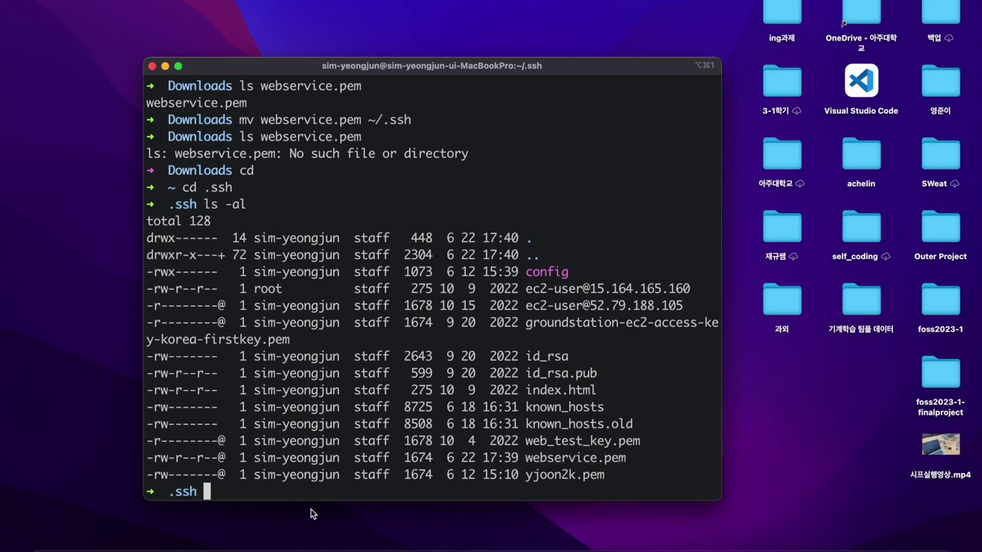
- Set the permissions of webservice.pem to 600 with chmod
{"action": "type", "text": "chmod"}
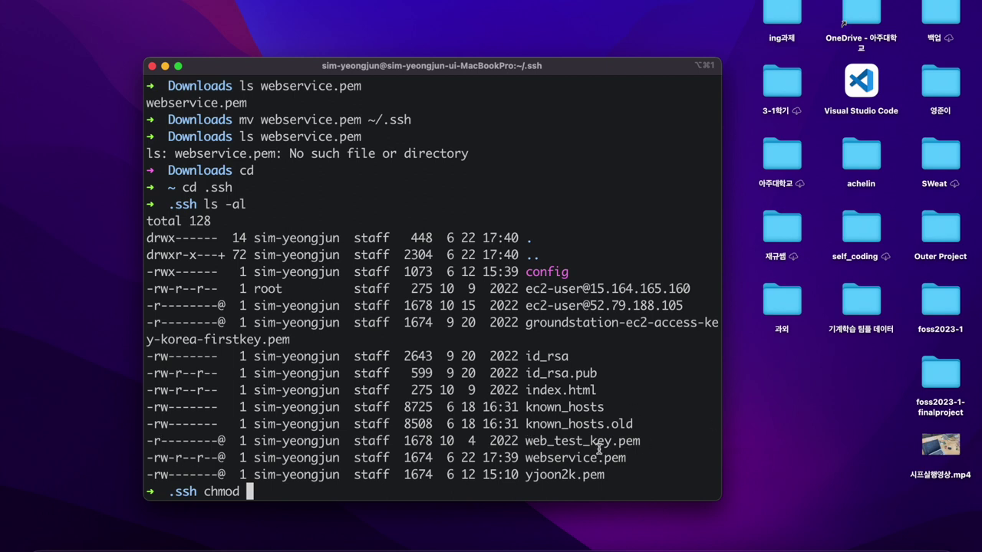
{"action": "left_click_drag", "start_coordinate": [523, 458], "coordinate": [628, 458]}
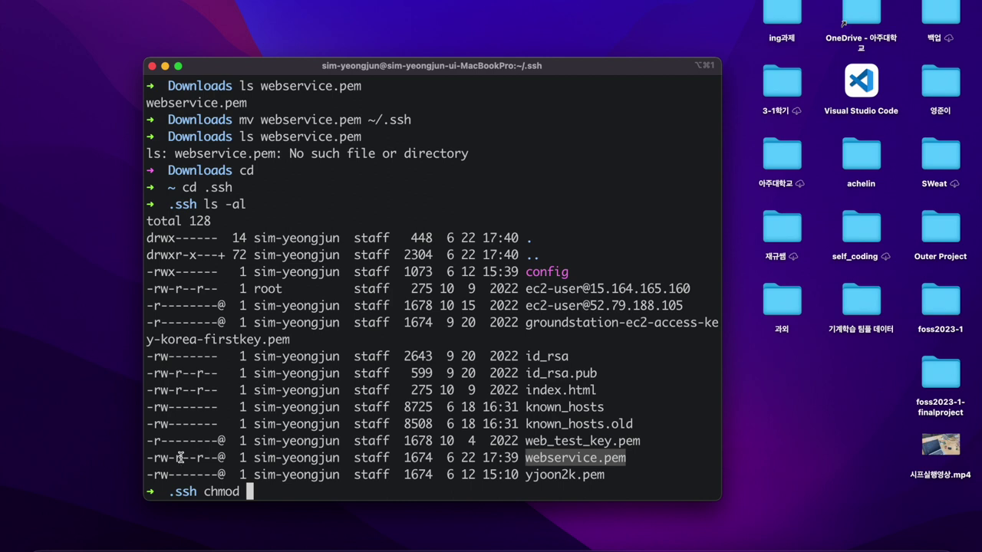
{"action": "left_click_drag", "start_coordinate": [178, 458], "coordinate": [204, 458]}
{"action": "left_click", "coordinate": [205, 458]}
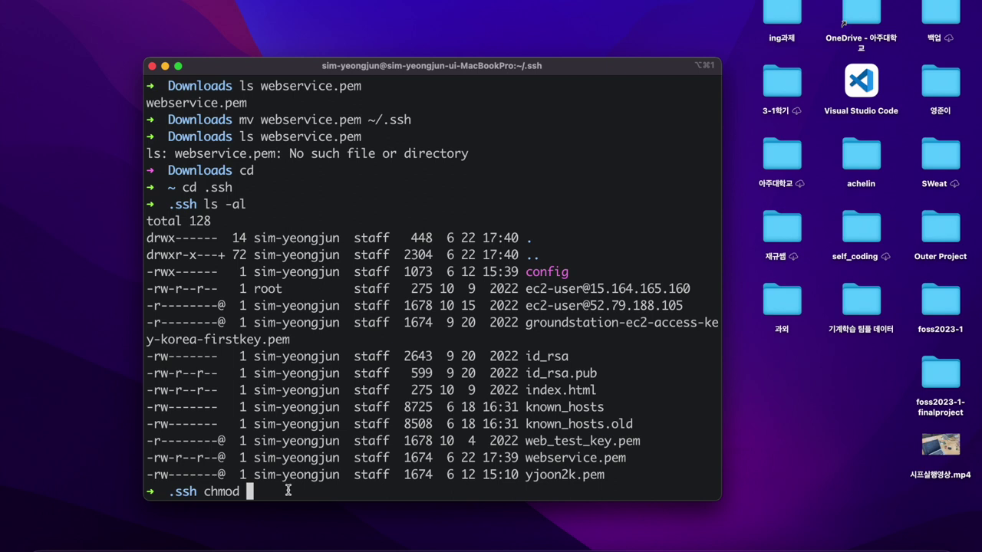
{"action": "type", "text": "600 webser"}
{"action": "key", "text": "Tab"}
{"action": "key", "text": "Return"}
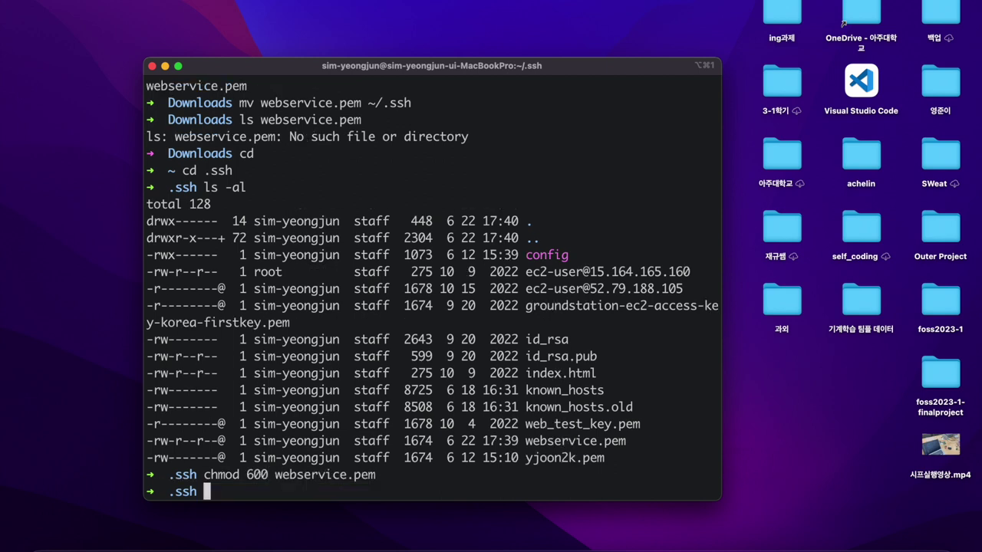
- List the .ssh directory in detail again to check the key file's permissions
{"action": "key", "text": "Up"}
{"action": "key", "text": "Up"}
{"action": "key", "text": "Return"}
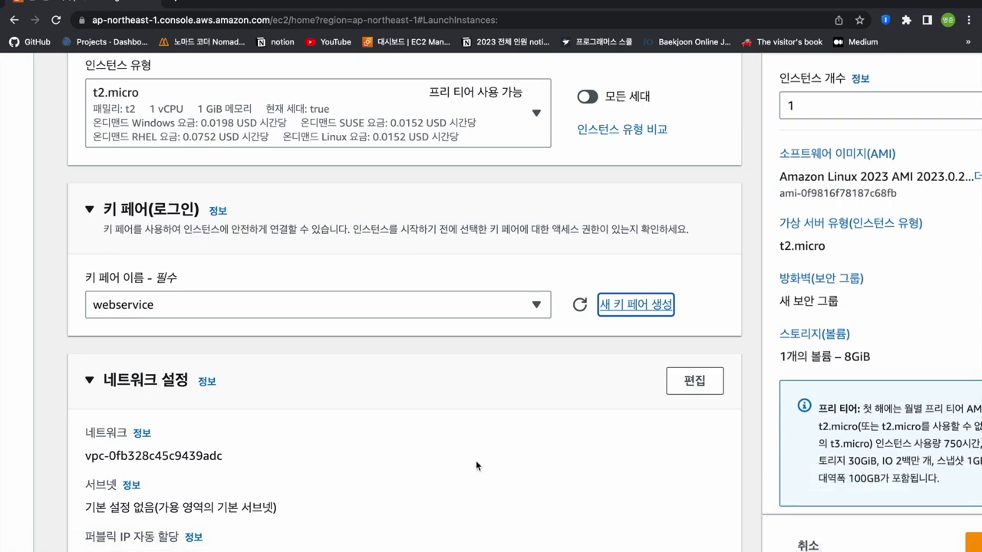
- Edit the instance's network settings and choose the VPC 프로젝트-vpc (10.0.0.0/16)
{"action": "scroll", "coordinate": [350, 432], "scroll_direction": "down", "scroll_amount": 3}
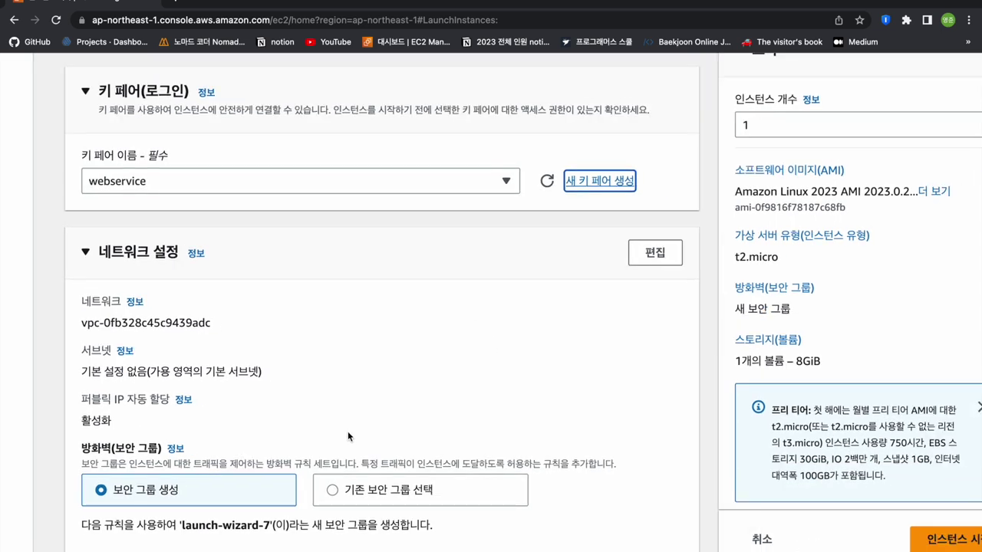
{"action": "left_click", "coordinate": [665, 261]}
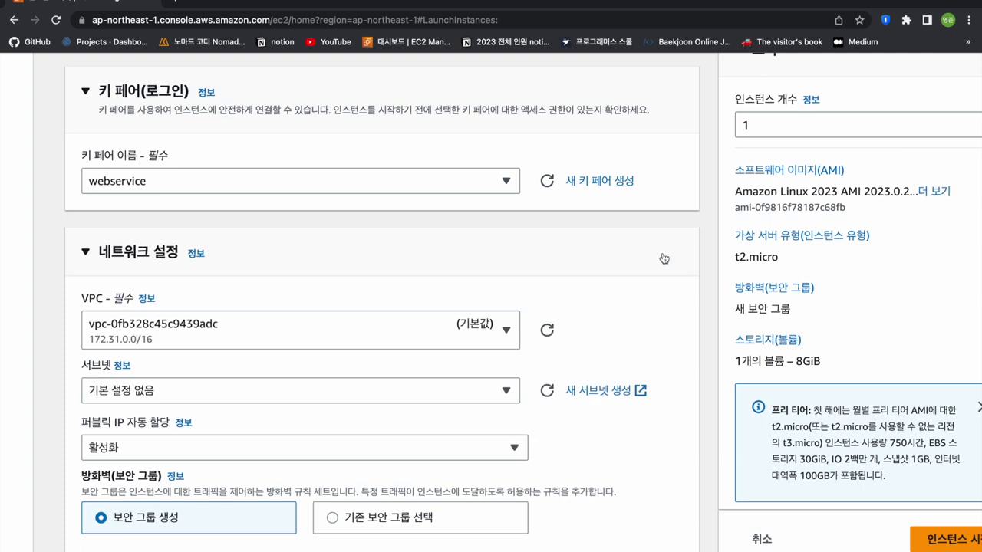
{"action": "left_click", "coordinate": [364, 323]}
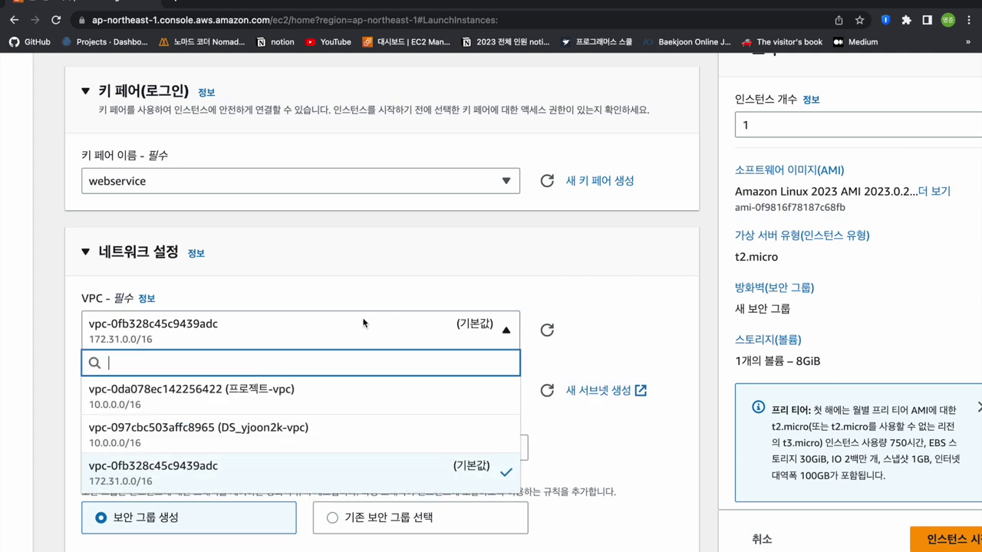
{"action": "left_click", "coordinate": [338, 402]}
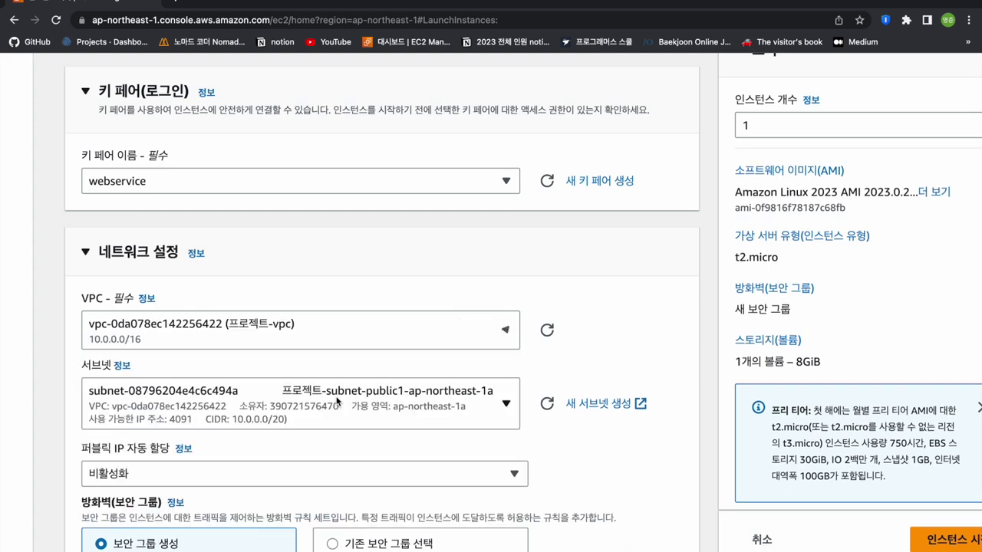
- Choose the subnet 프로젝트-subnet-public1-ap-northeast-1a and set public IP auto-assignment to 활성화 (enabled)
{"action": "left_click", "coordinate": [503, 419]}
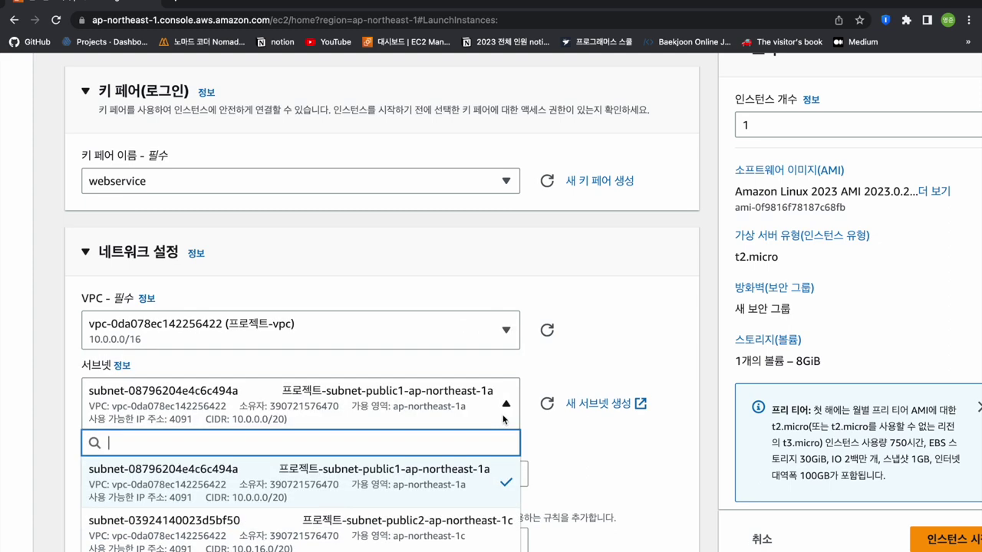
{"action": "scroll", "coordinate": [637, 510], "scroll_direction": "down", "scroll_amount": 2}
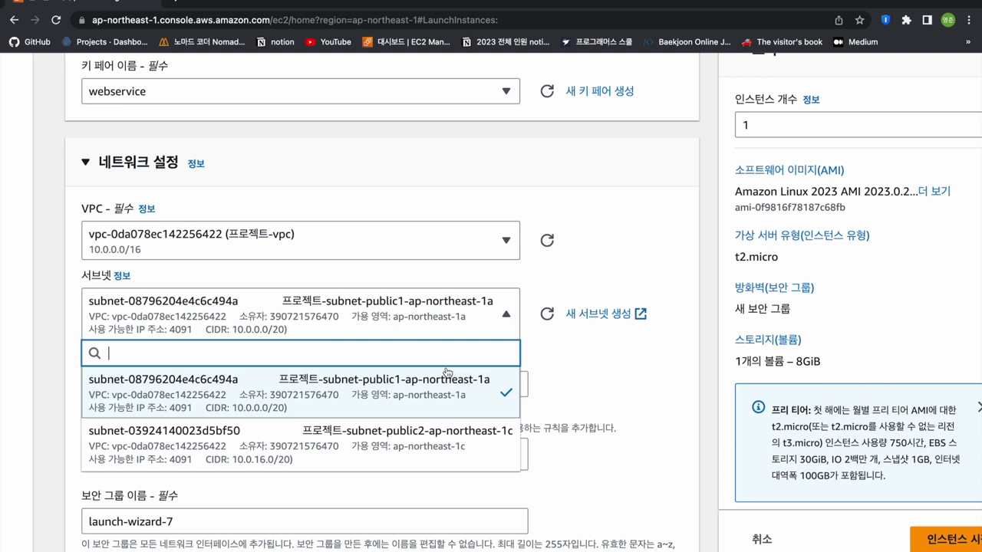
{"action": "left_click", "coordinate": [445, 392]}
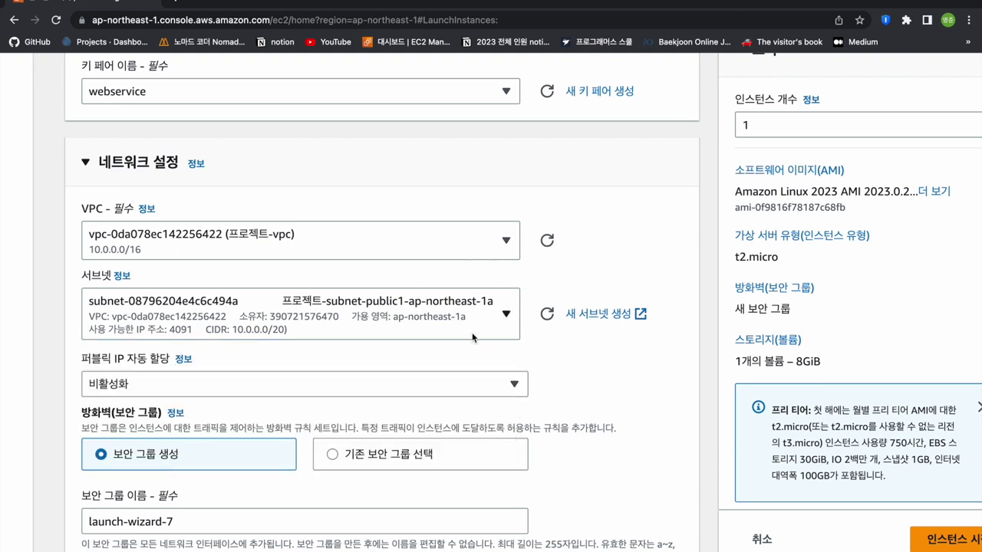
{"action": "left_click", "coordinate": [441, 380]}
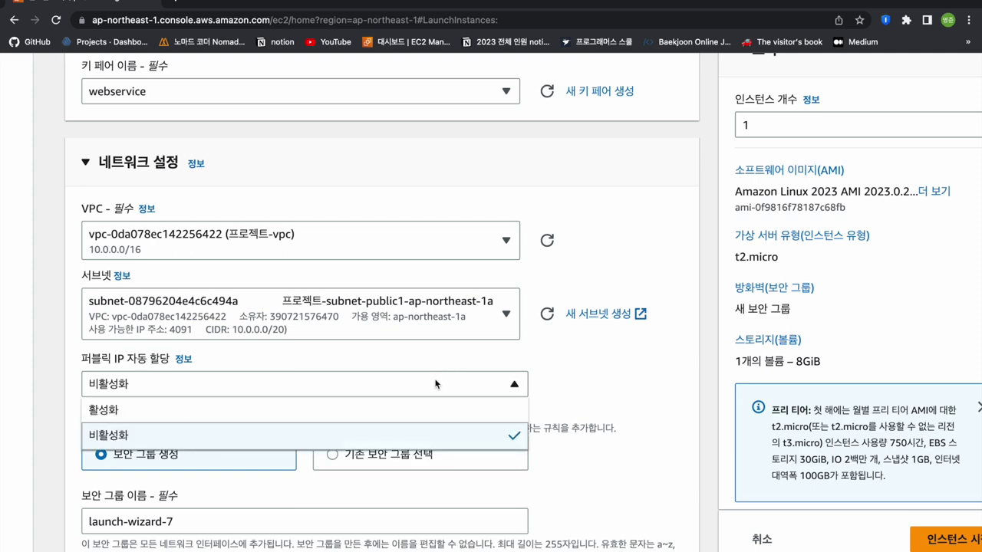
{"action": "left_click", "coordinate": [403, 413]}
- Name the new security group webservice
{"action": "scroll", "coordinate": [230, 322], "scroll_direction": "down", "scroll_amount": 5}
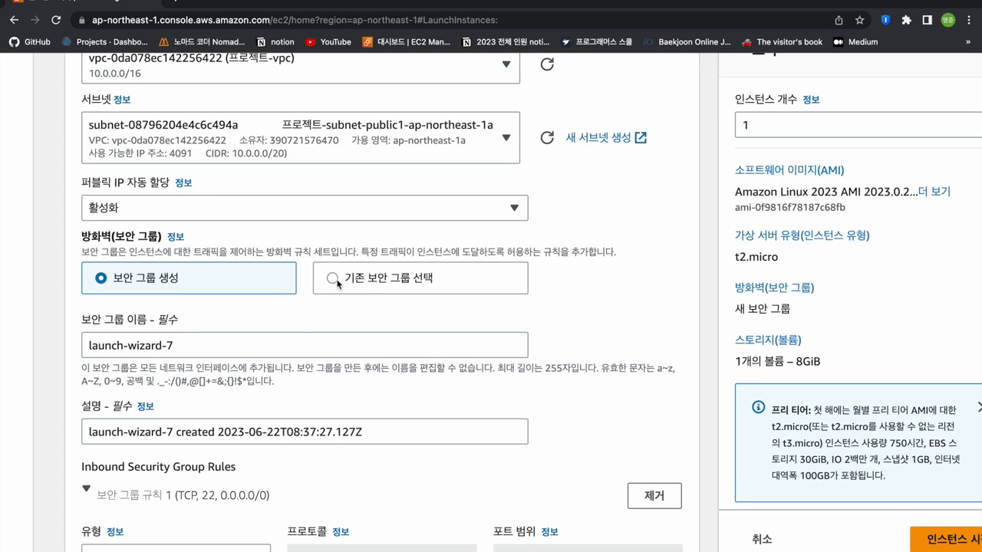
{"action": "scroll", "coordinate": [338, 284], "scroll_direction": "down", "scroll_amount": 2}
{"action": "left_click", "coordinate": [206, 261]}
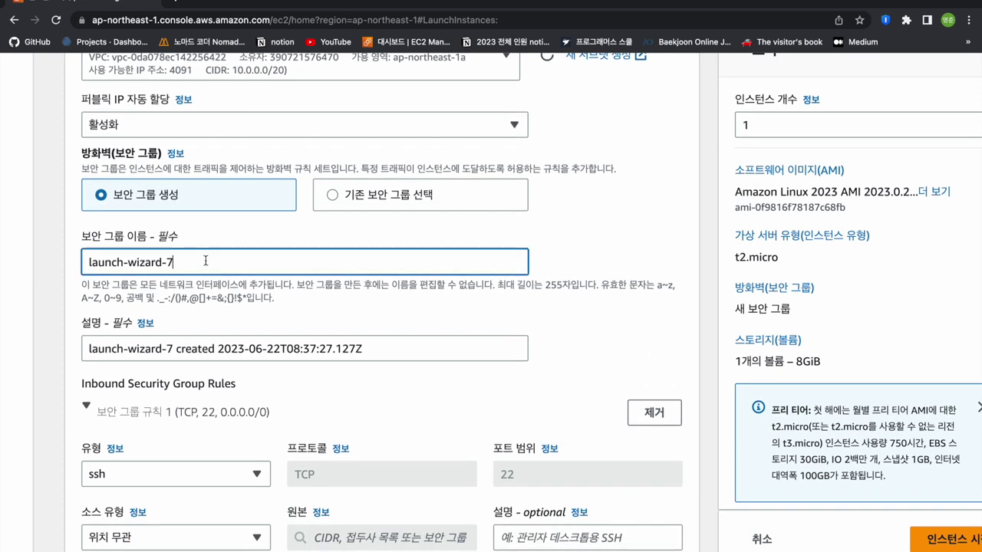
{"action": "key", "text": "ctrl+a"}
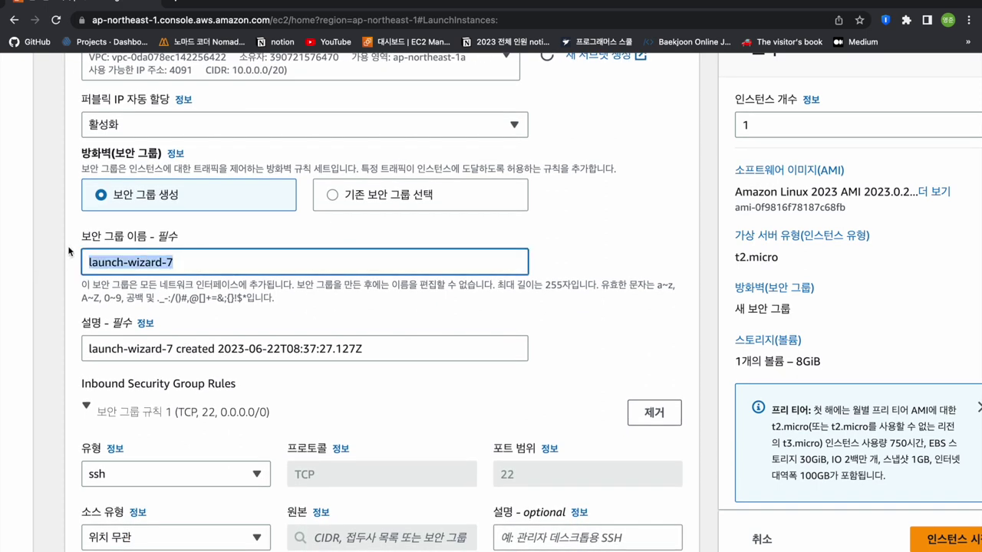
{"action": "type", "text": "webservice"}
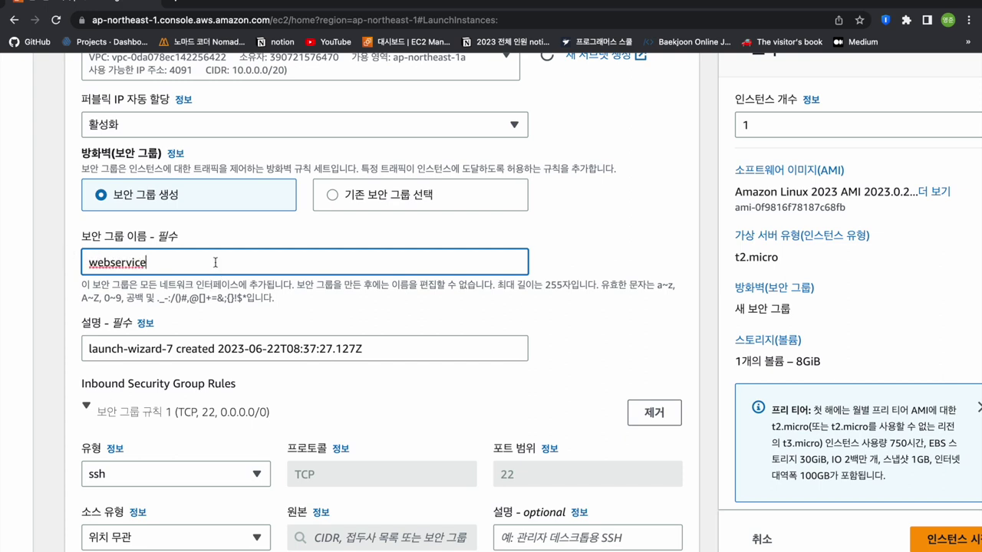
{"action": "left_click", "coordinate": [493, 358]}
- Add a second inbound security group rule and set the ssh rule's source type to 내 IP (My IP)
{"action": "left_click", "coordinate": [384, 415]}
{"action": "scroll", "coordinate": [312, 338], "scroll_direction": "down", "scroll_amount": 3}
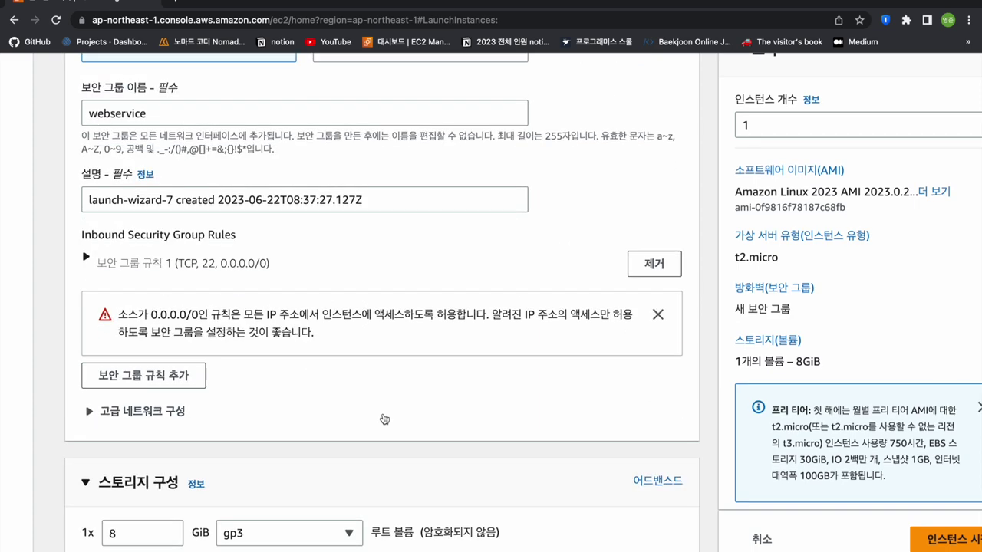
{"action": "left_click", "coordinate": [87, 259]}
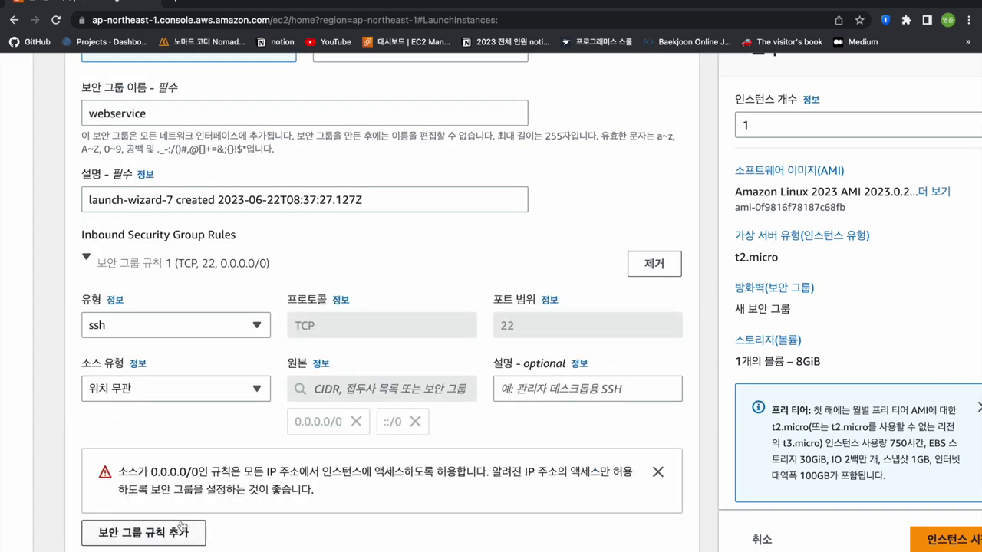
{"action": "left_click", "coordinate": [143, 533]}
{"action": "scroll", "coordinate": [254, 345], "scroll_direction": "down", "scroll_amount": 3}
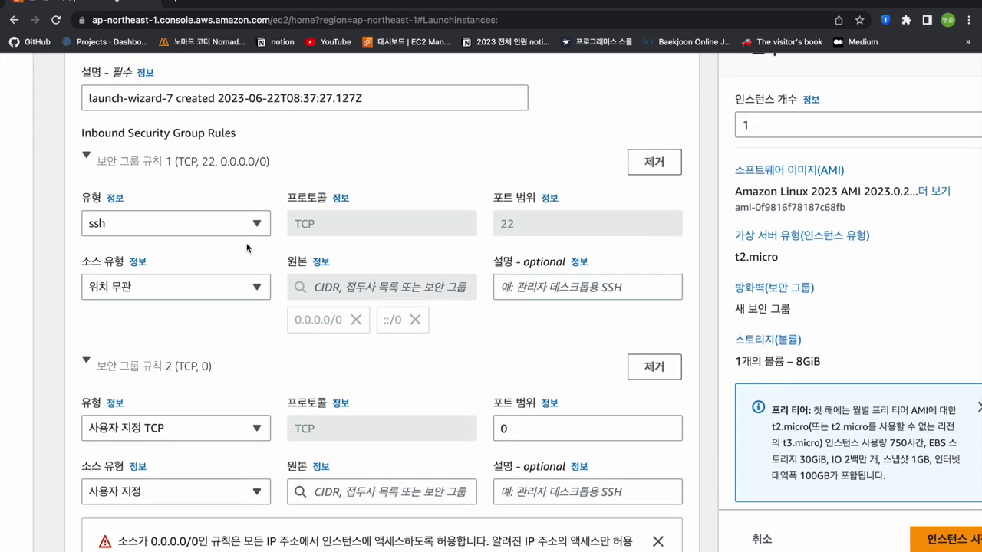
{"action": "left_click", "coordinate": [242, 293]}
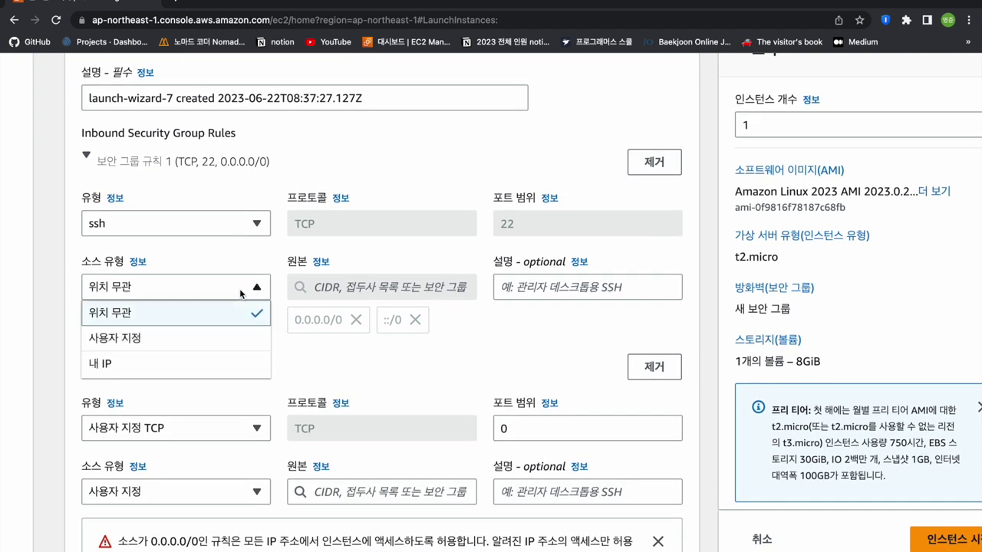
{"action": "left_click", "coordinate": [212, 358]}
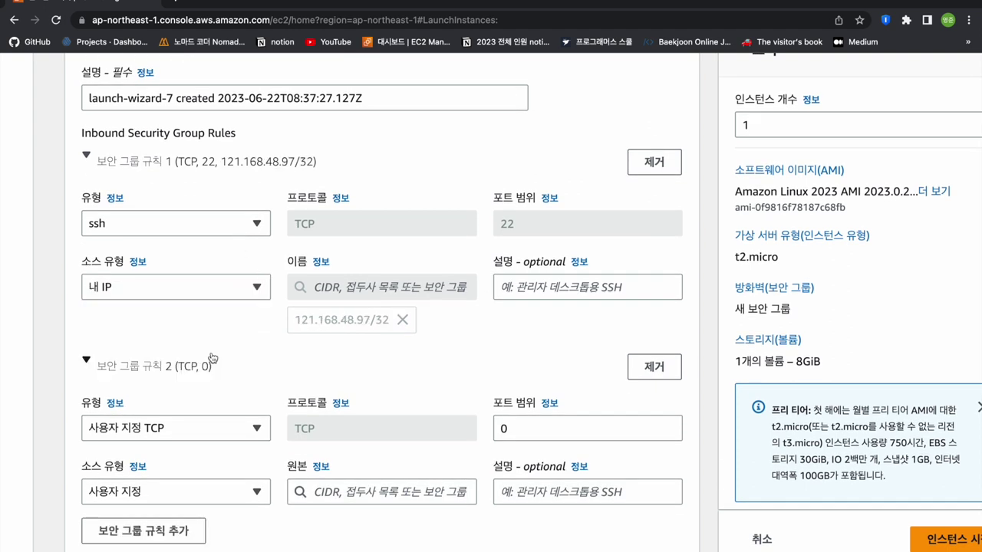
- Set the second inbound rule's type to HTTPS with the source type 위치 무관 (Anywhere)
{"action": "scroll", "coordinate": [213, 358], "scroll_direction": "down", "scroll_amount": 3}
{"action": "left_click", "coordinate": [211, 324]}
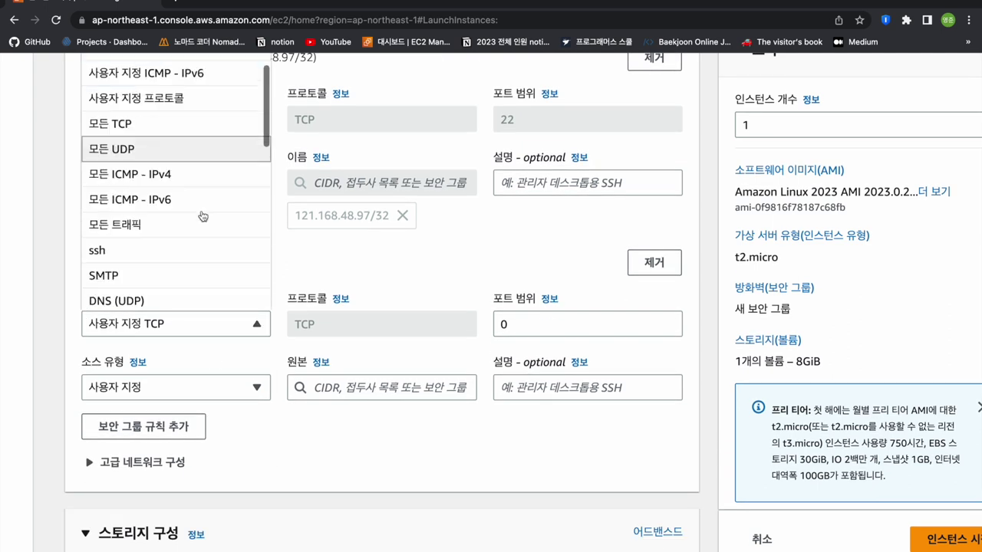
{"action": "scroll", "coordinate": [203, 217], "scroll_direction": "down", "scroll_amount": 5}
{"action": "left_click", "coordinate": [187, 123]}
{"action": "left_click", "coordinate": [177, 387]}
{"action": "left_click", "coordinate": [185, 419]}
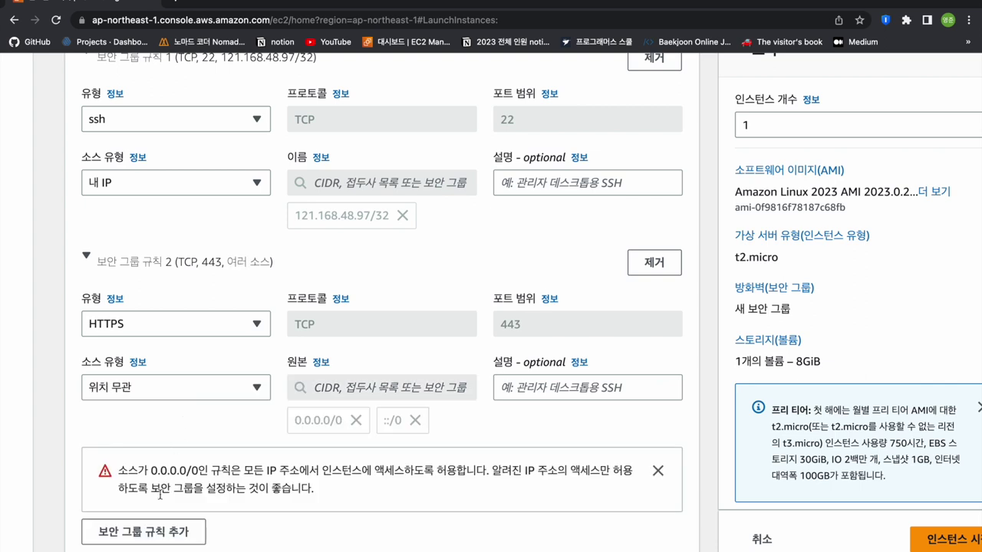
- Add a third inbound rule of type HTTP with the source type 위치 무관 (Anywhere)
{"action": "left_click", "coordinate": [149, 532]}
{"action": "scroll", "coordinate": [153, 499], "scroll_direction": "down", "scroll_amount": 2}
{"action": "left_click", "coordinate": [198, 401]}
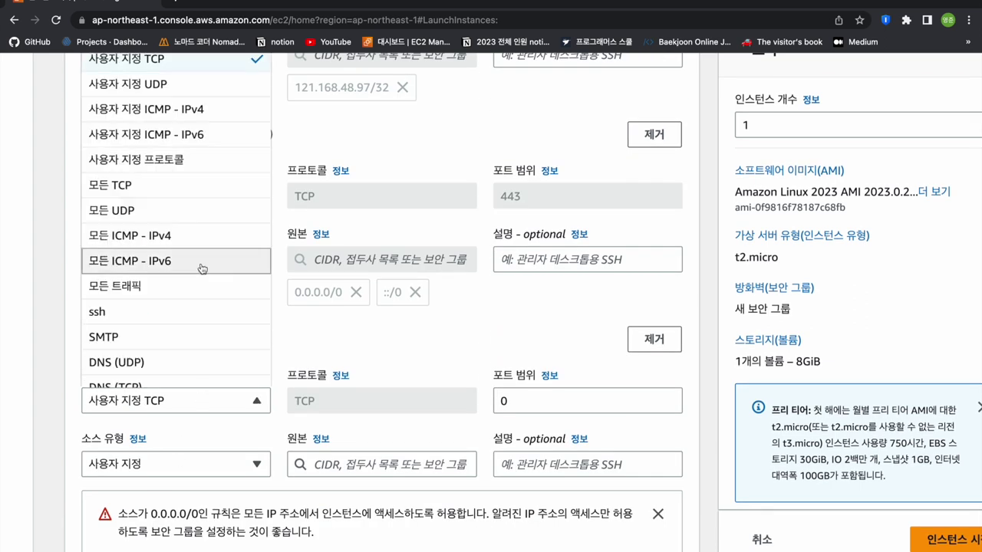
{"action": "scroll", "coordinate": [201, 268], "scroll_direction": "down", "scroll_amount": 5}
{"action": "left_click", "coordinate": [193, 190]}
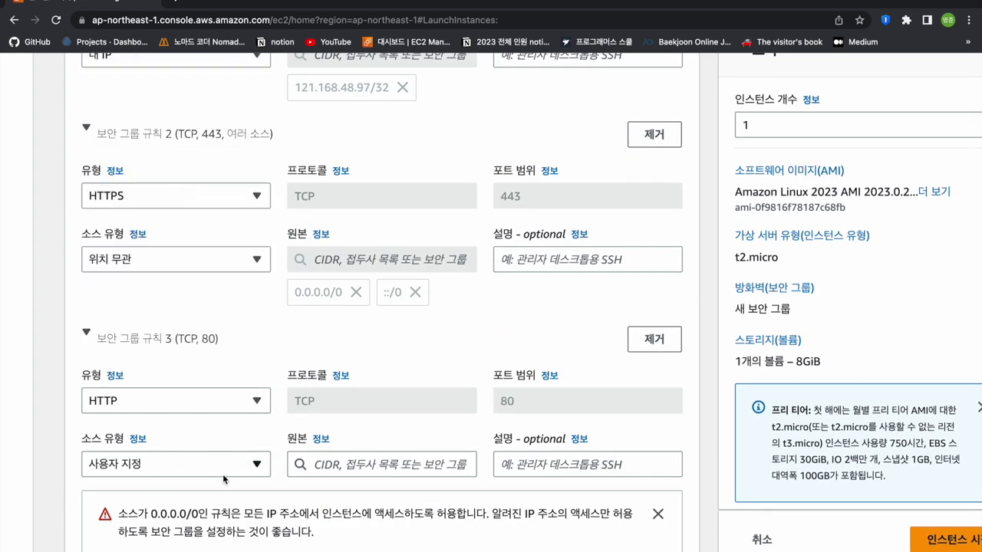
{"action": "left_click", "coordinate": [223, 476]}
{"action": "left_click", "coordinate": [198, 493]}
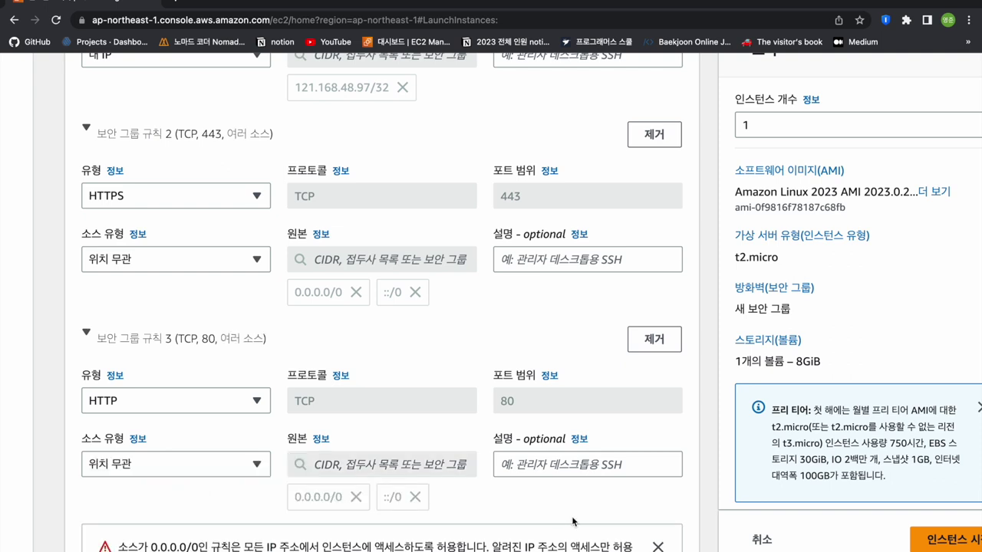
- Review the ssh, HTTPS and HTTP inbound rules and the storage configuration below them
{"action": "scroll", "coordinate": [572, 522], "scroll_direction": "up", "scroll_amount": 4}
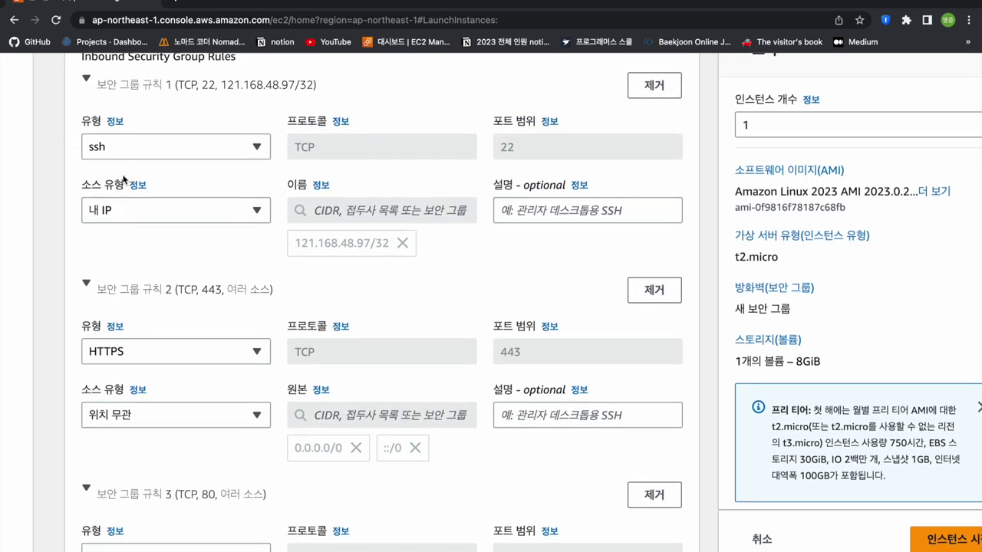
{"action": "scroll", "coordinate": [123, 179], "scroll_direction": "up", "scroll_amount": 15}
{"action": "scroll", "coordinate": [122, 179], "scroll_direction": "down", "scroll_amount": 20}
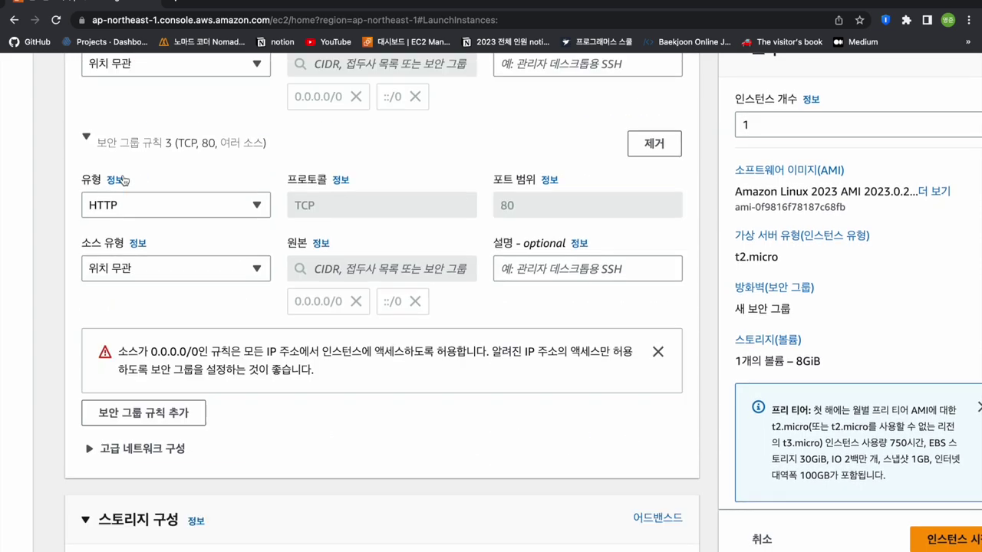
{"action": "scroll", "coordinate": [123, 179], "scroll_direction": "up", "scroll_amount": 5}
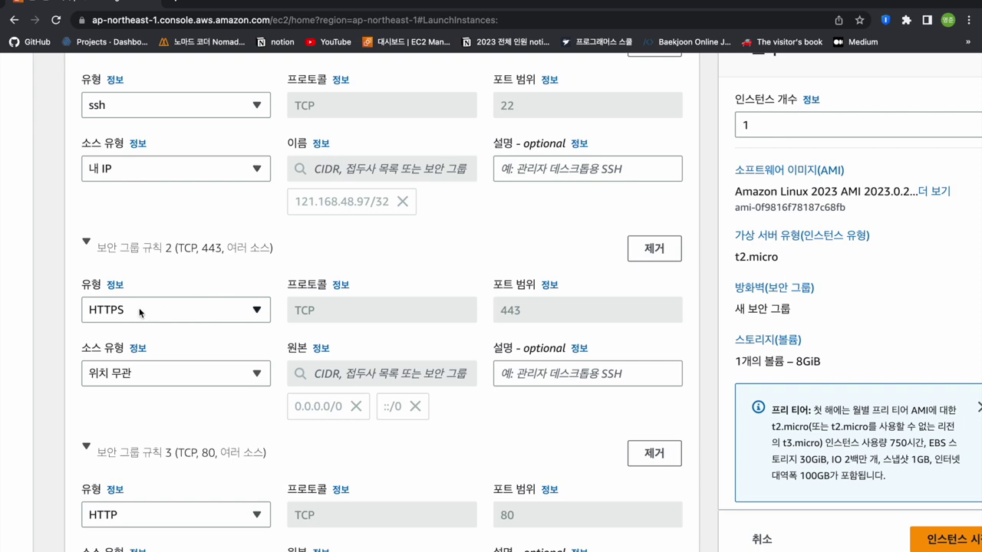
{"action": "scroll", "coordinate": [139, 311], "scroll_direction": "down", "scroll_amount": 2}
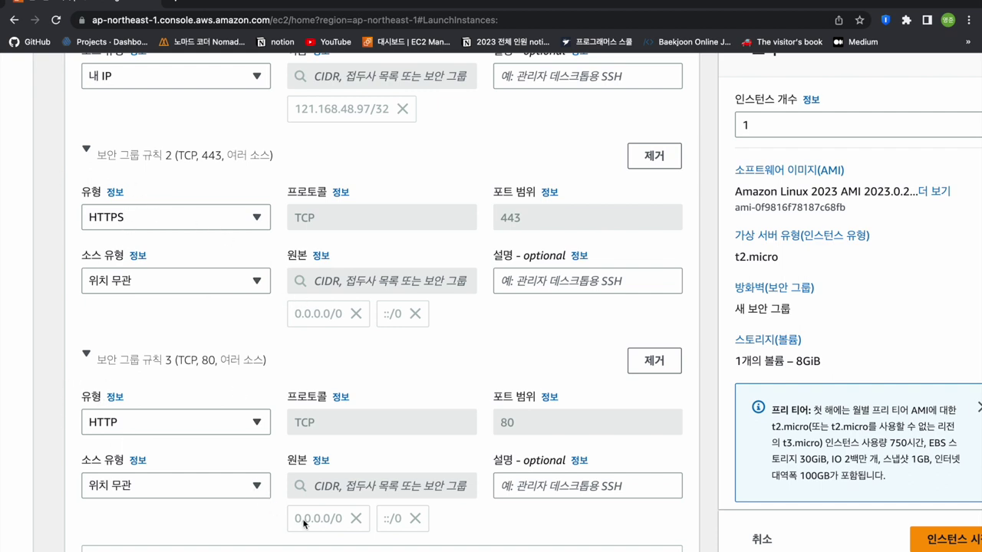
{"action": "scroll", "coordinate": [466, 468], "scroll_direction": "down", "scroll_amount": 5}
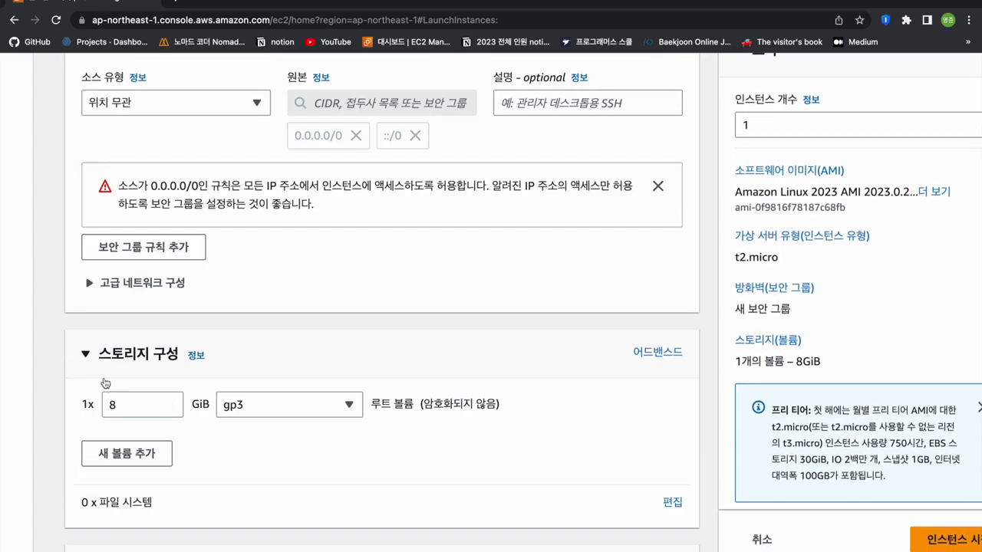
{"action": "scroll", "coordinate": [285, 493], "scroll_direction": "down", "scroll_amount": 1}
- Expand the advanced details section, look through its options down to the user data field, and collapse it again
{"action": "key", "text": "ctrl+minus"}
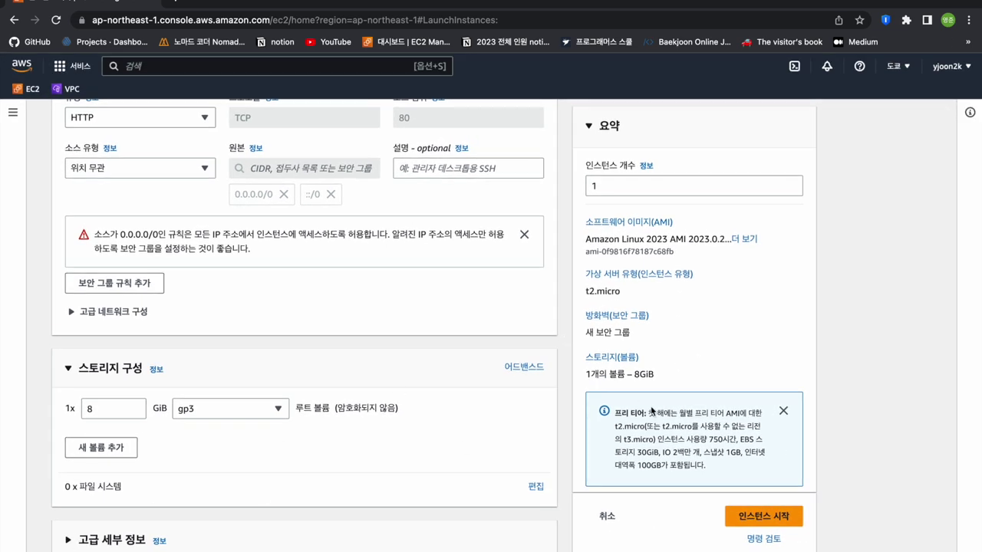
{"action": "left_click", "coordinate": [67, 540]}
{"action": "scroll", "coordinate": [313, 467], "scroll_direction": "down", "scroll_amount": 6}
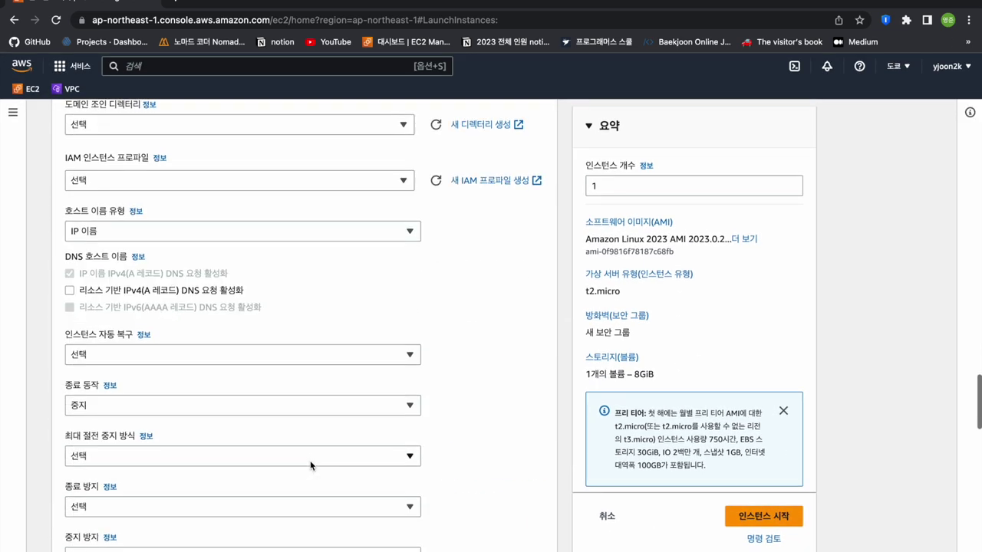
{"action": "scroll", "coordinate": [310, 525], "scroll_direction": "down", "scroll_amount": 6}
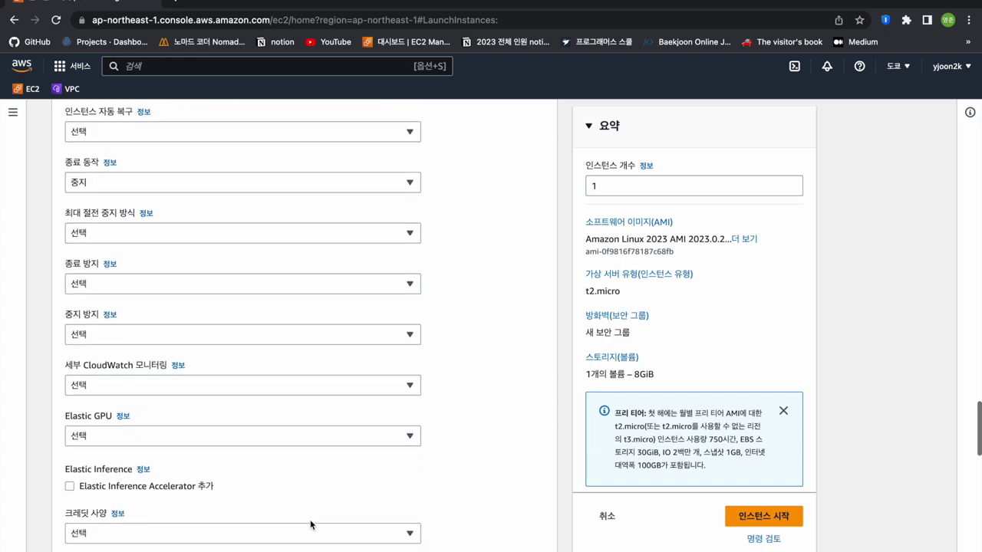
{"action": "scroll", "coordinate": [311, 526], "scroll_direction": "down", "scroll_amount": 8}
{"action": "scroll", "coordinate": [311, 525], "scroll_direction": "up", "scroll_amount": 9}
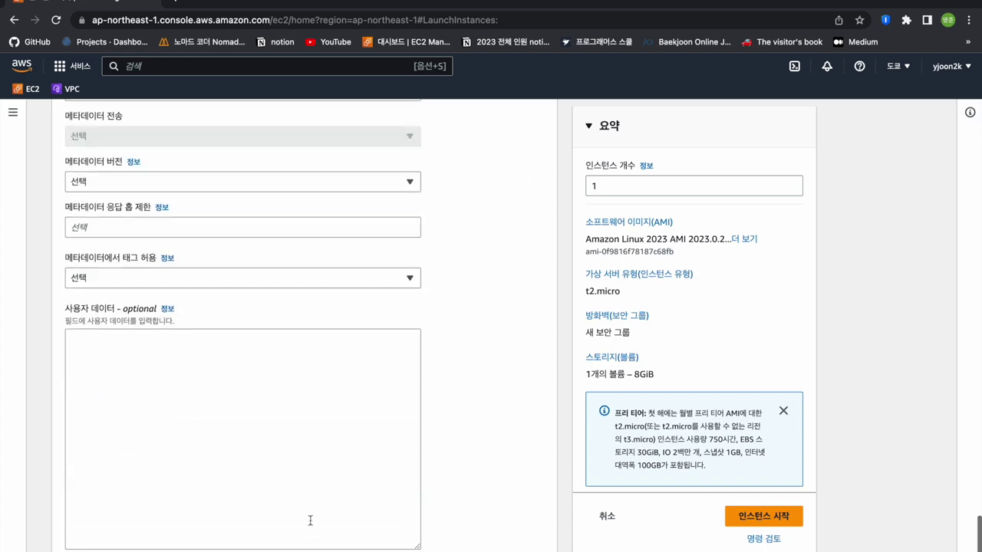
{"action": "scroll", "coordinate": [310, 526], "scroll_direction": "up", "scroll_amount": 10}
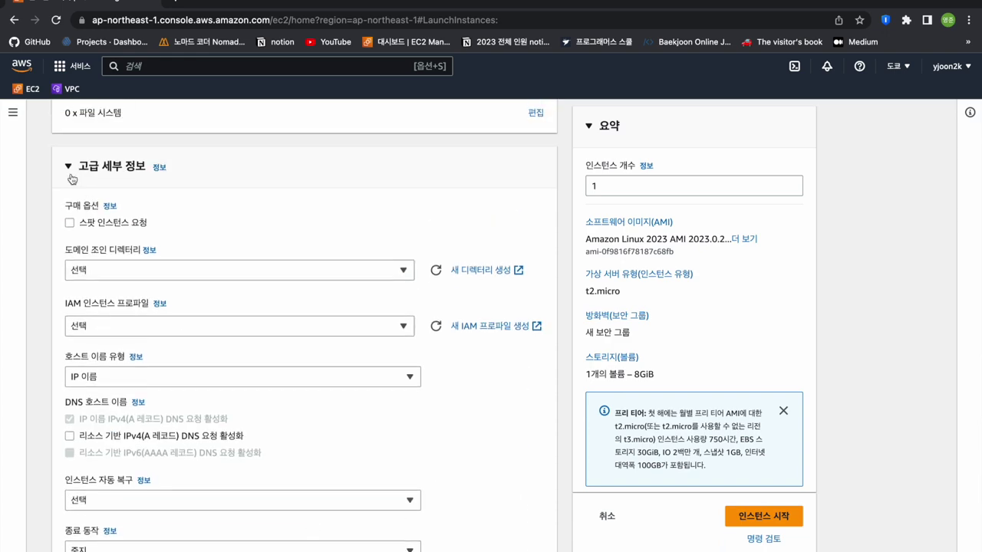
{"action": "scroll", "coordinate": [176, 333], "scroll_direction": "up", "scroll_amount": 8}
{"action": "scroll", "coordinate": [367, 419], "scroll_direction": "up", "scroll_amount": 7}
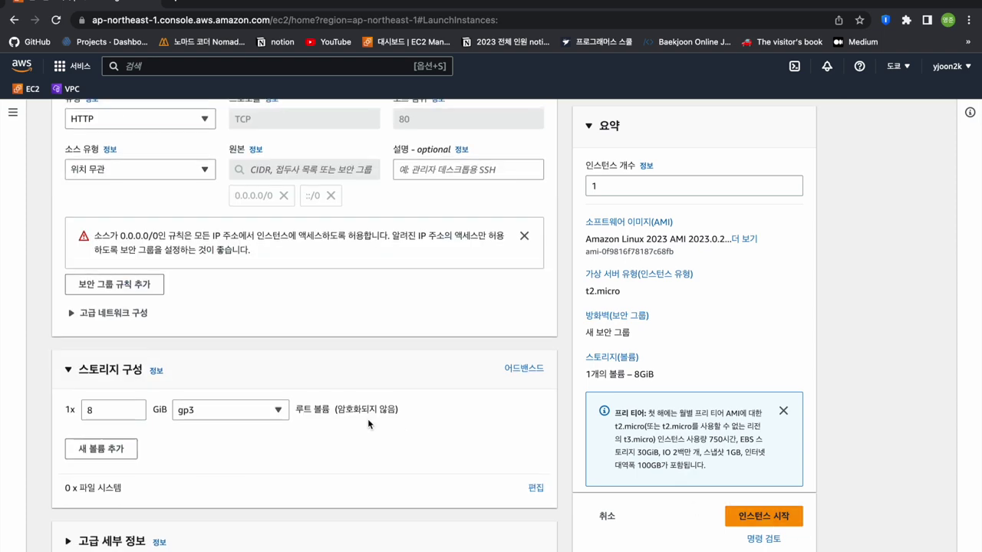
- Check the AMI and instance type once more and launch the instance
{"action": "scroll", "coordinate": [368, 419], "scroll_direction": "up", "scroll_amount": 12}
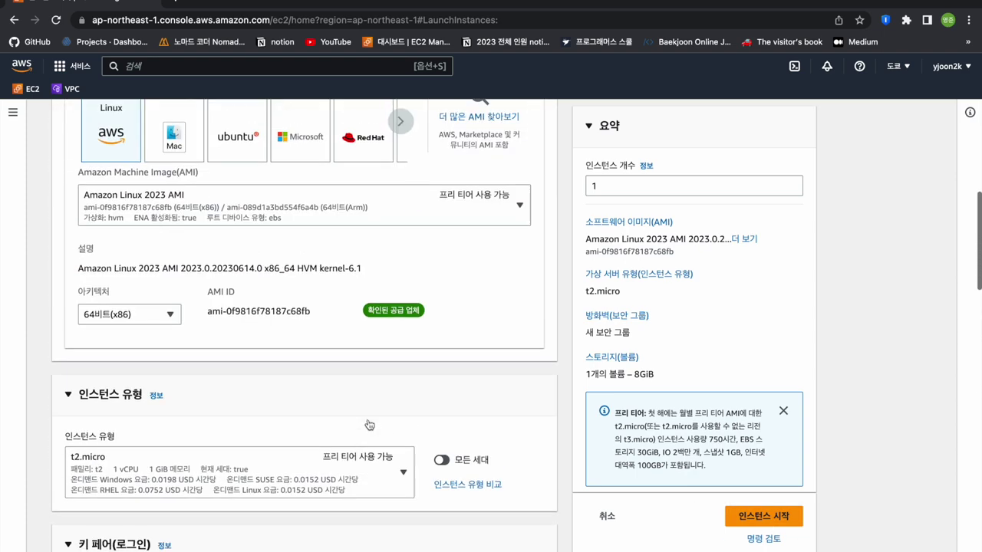
{"action": "scroll", "coordinate": [368, 419], "scroll_direction": "up", "scroll_amount": 2}
{"action": "left_click", "coordinate": [763, 515]}
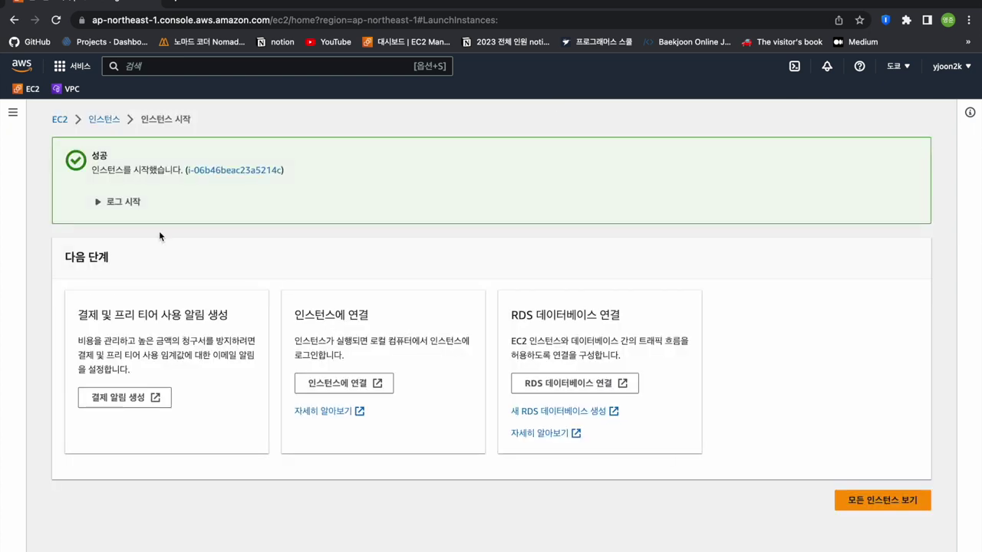
- Open the newly launched instance from the launch confirmation and go to its details page
{"action": "left_click", "coordinate": [226, 170]}
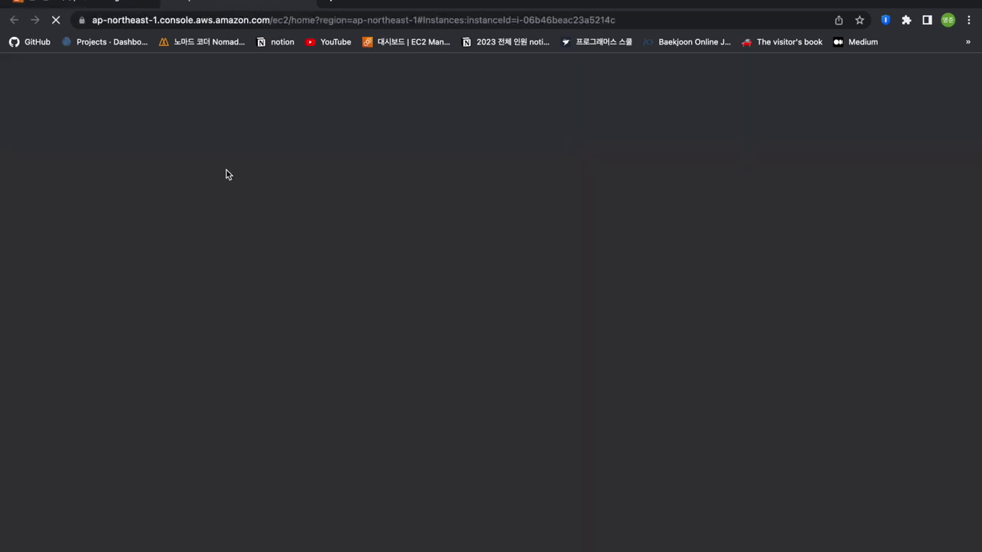
{"action": "key", "text": "super+bracketleft"}
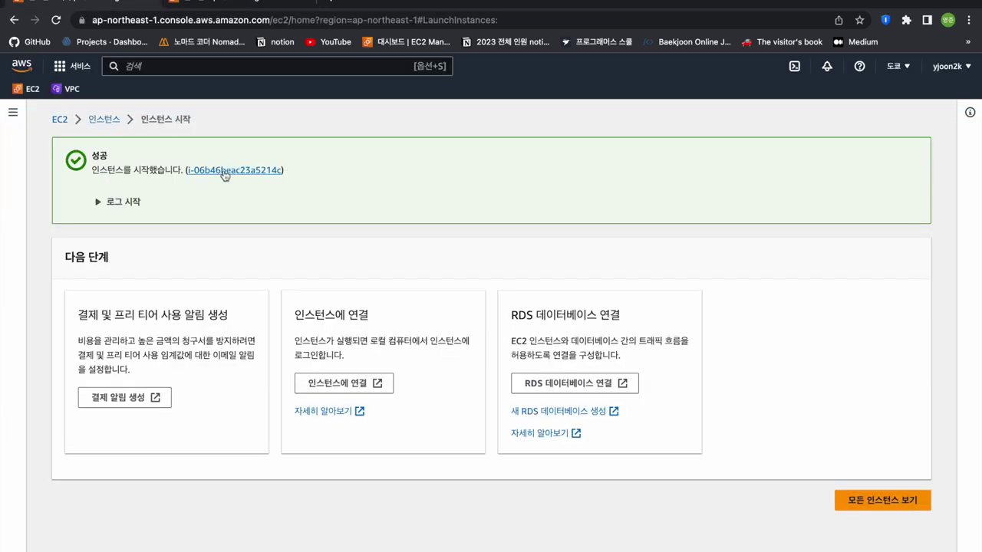
{"action": "key", "text": "super+bracketright"}
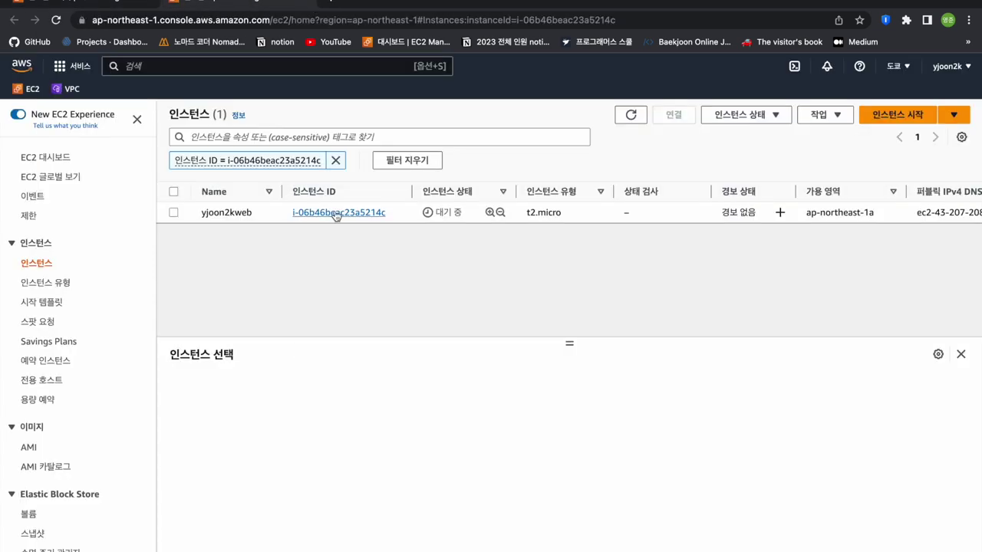
{"action": "scroll", "coordinate": [336, 216], "scroll_direction": "up", "scroll_amount": 5}
{"action": "left_click_drag", "start_coordinate": [15, 218], "coordinate": [138, 217]}
{"action": "left_click", "coordinate": [205, 270]}
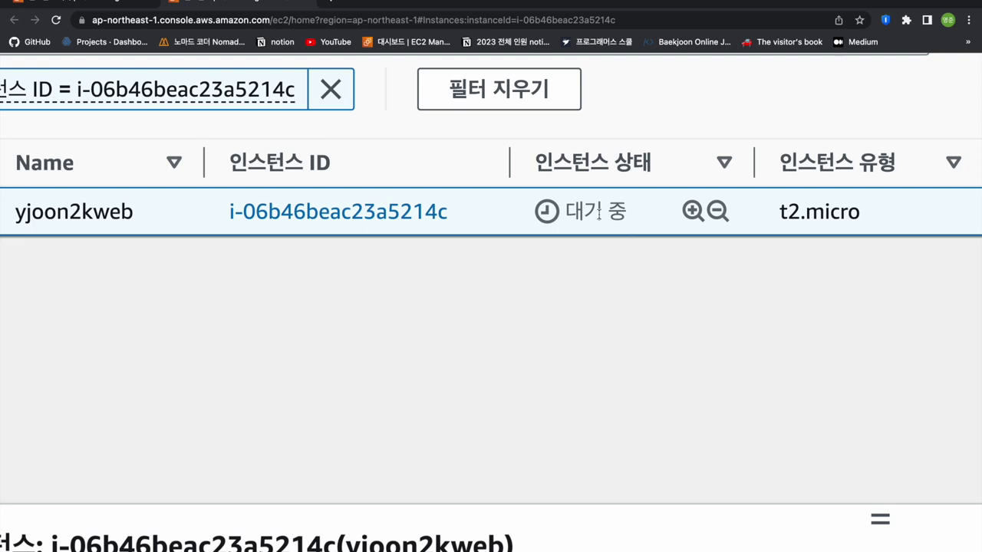
{"action": "left_click", "coordinate": [390, 219]}
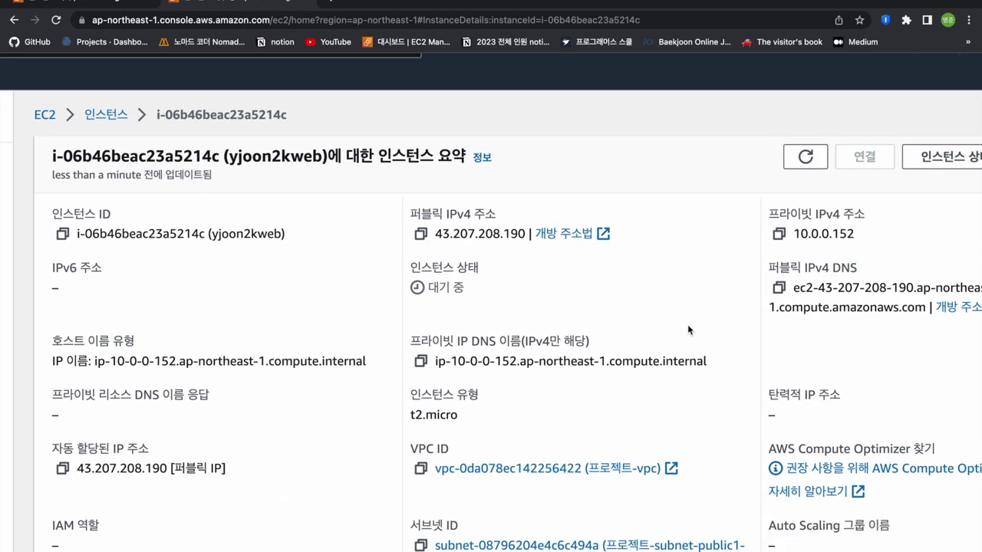
- Refresh the instance summary and check the instance state
{"action": "left_click", "coordinate": [800, 160]}
{"action": "left_click", "coordinate": [800, 161]}
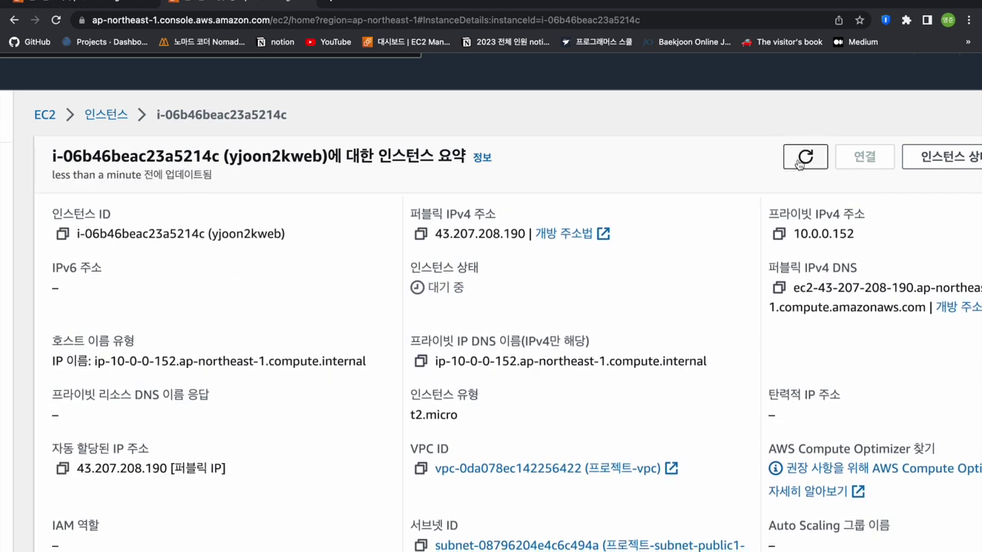
{"action": "left_click", "coordinate": [800, 163]}
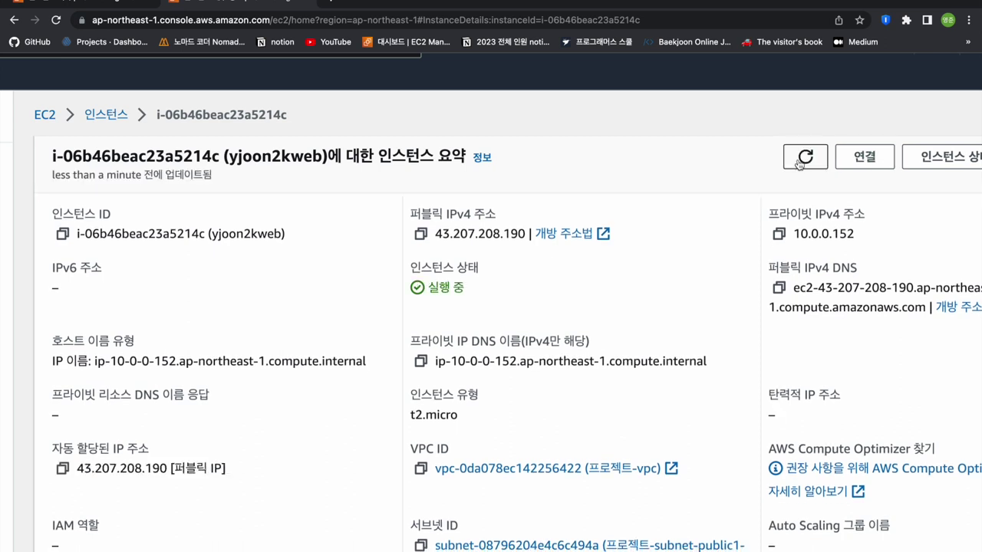
{"action": "left_click", "coordinate": [800, 163]}
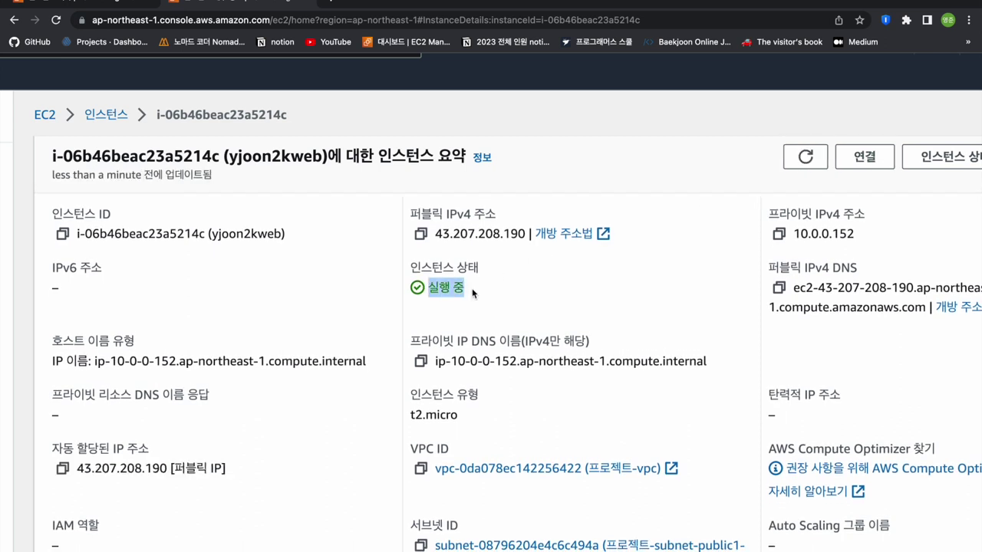
- Open the instance's SSH client connection instructions and copy the example ssh command that uses webservice.pem
{"action": "left_click", "coordinate": [866, 157]}
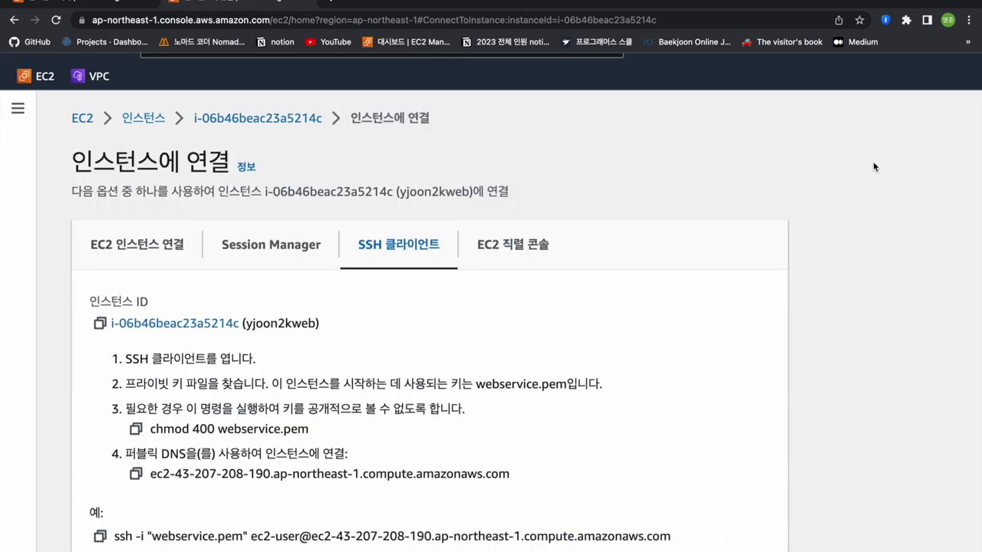
{"action": "scroll", "coordinate": [376, 423], "scroll_direction": "down", "scroll_amount": 2}
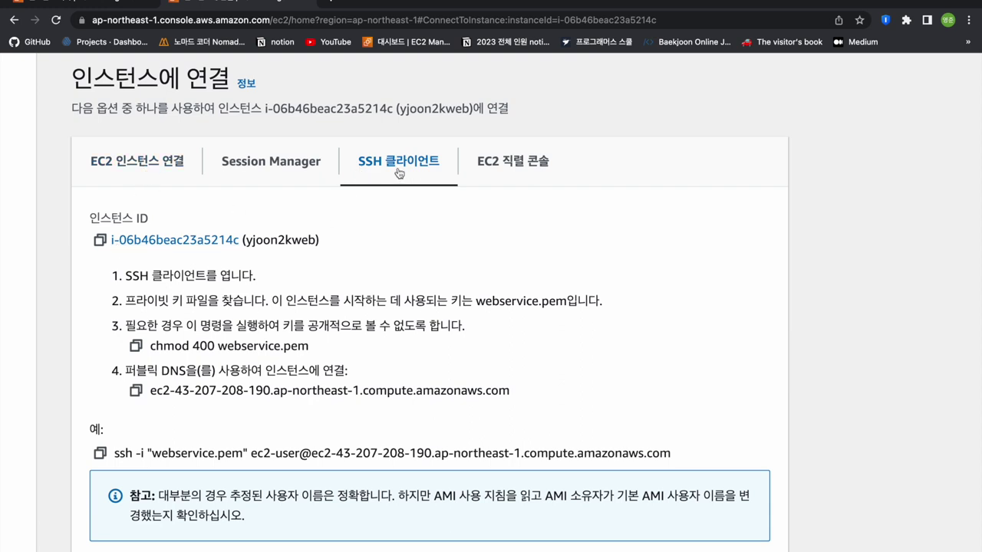
{"action": "left_click", "coordinate": [104, 453]}
- Switch to the terminal, run the copied ssh command as ec2-user from the .ssh folder, and accept the host key with yes
{"action": "key", "text": "super+Tab"}
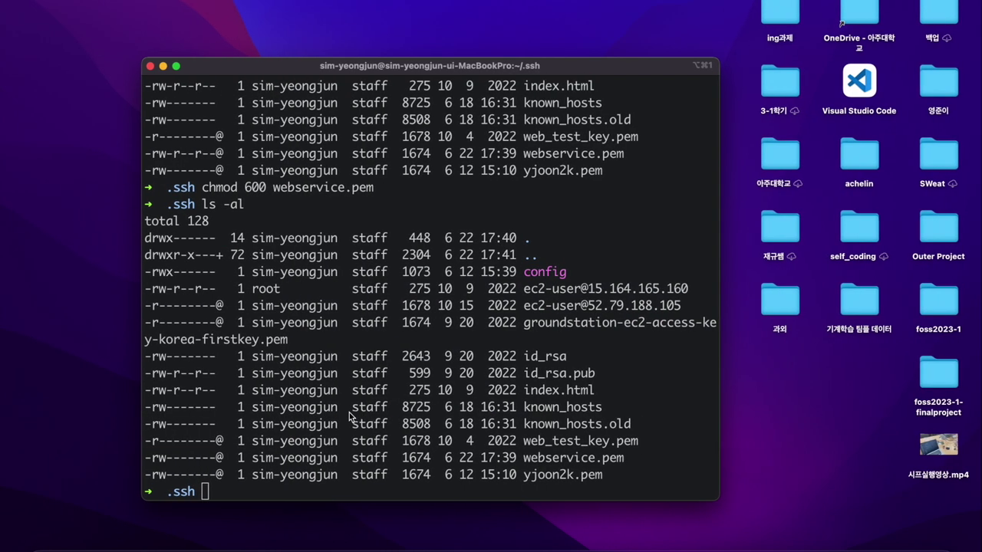
{"action": "key", "text": "super+v"}
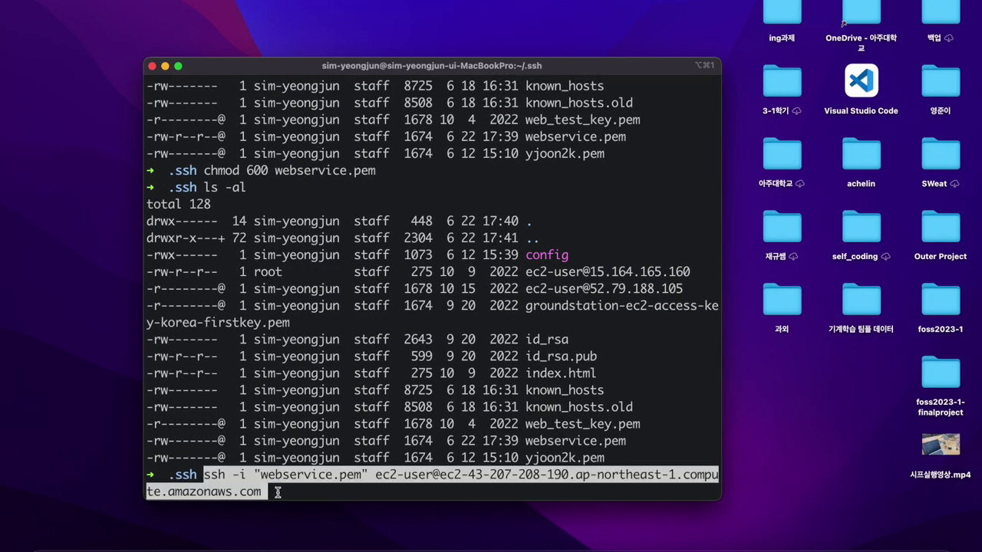
{"action": "key", "text": "Return"}
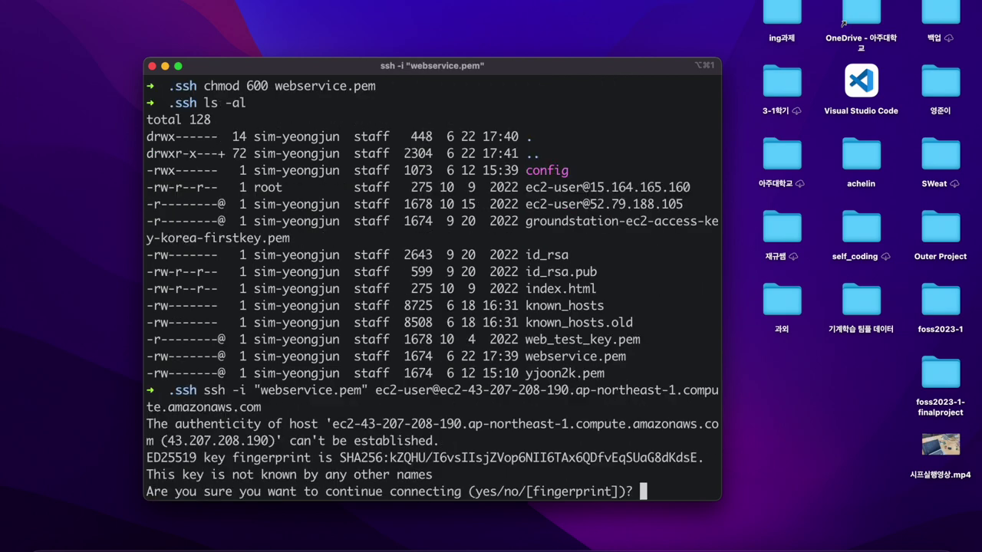
{"action": "type", "text": "yes"}
{"action": "key", "text": "Return"}
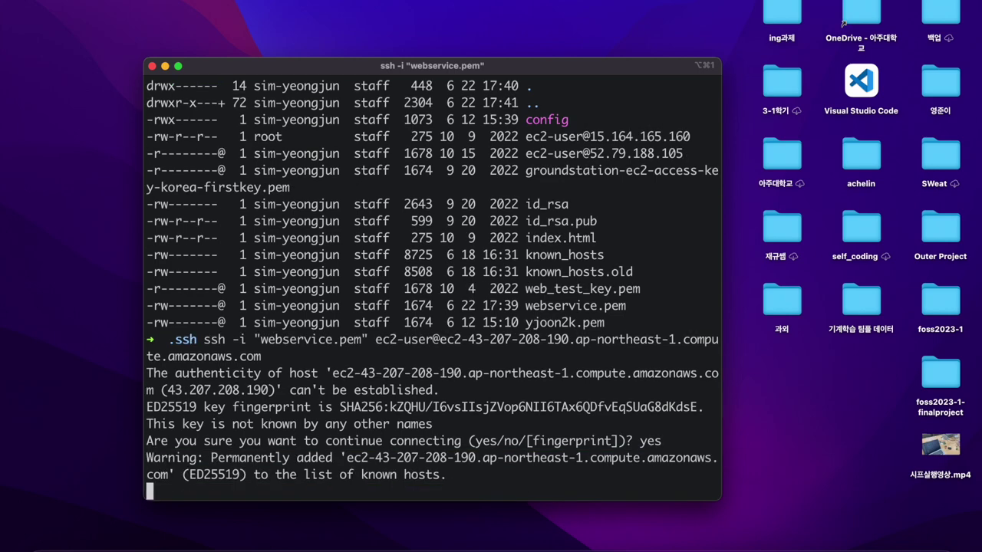
{"action": "left_click_drag", "start_coordinate": [298, 340], "coordinate": [427, 340]}
{"action": "left_click", "coordinate": [319, 391]}
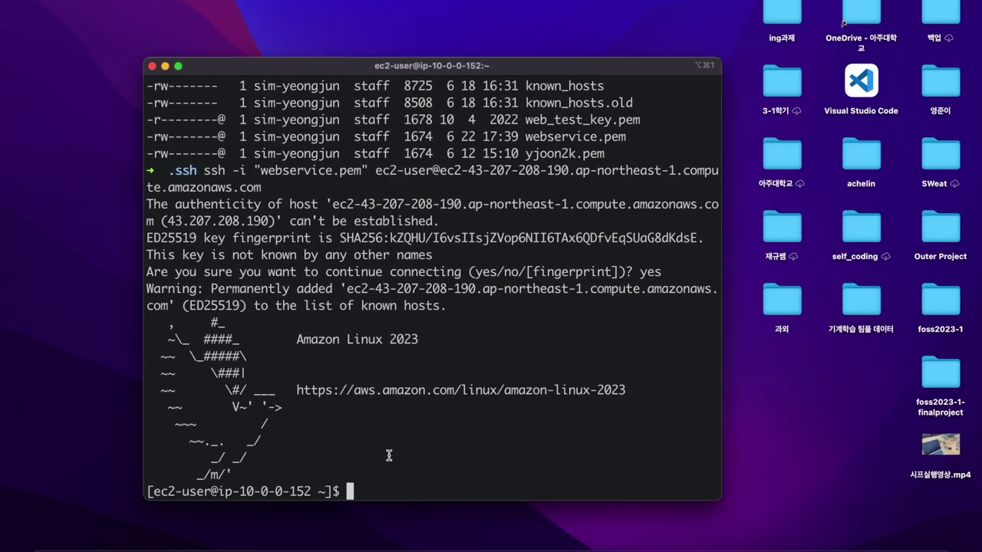
- List all files in the instance's home directory with "ls -al" and look over the bash configuration files
{"action": "type", "text": "ls -al"}
{"action": "key", "text": "Return"}
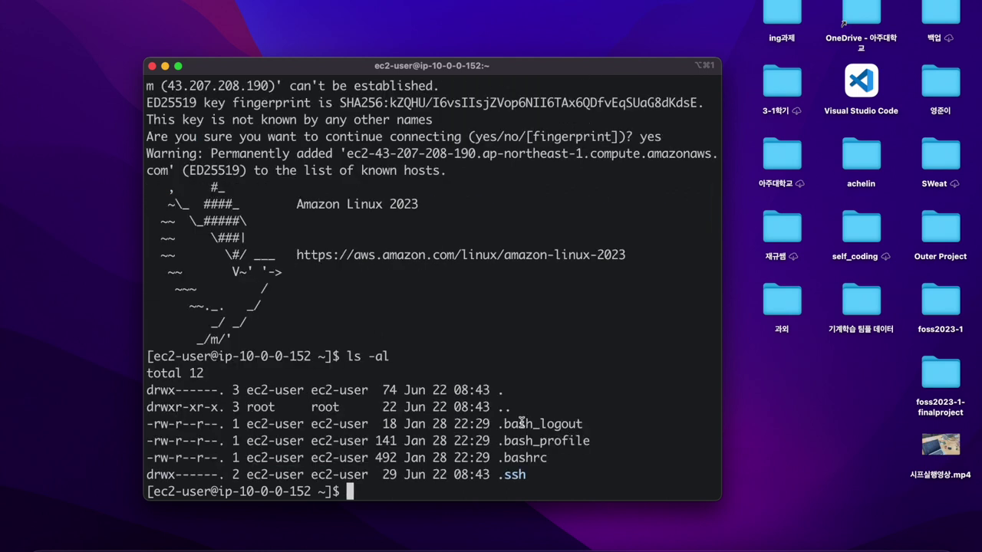
{"action": "left_click_drag", "start_coordinate": [499, 424], "coordinate": [594, 424]}
{"action": "left_click_drag", "start_coordinate": [504, 440], "coordinate": [601, 442]}
{"action": "left_click", "coordinate": [507, 457]}
{"action": "type", "text": "sudo update"}
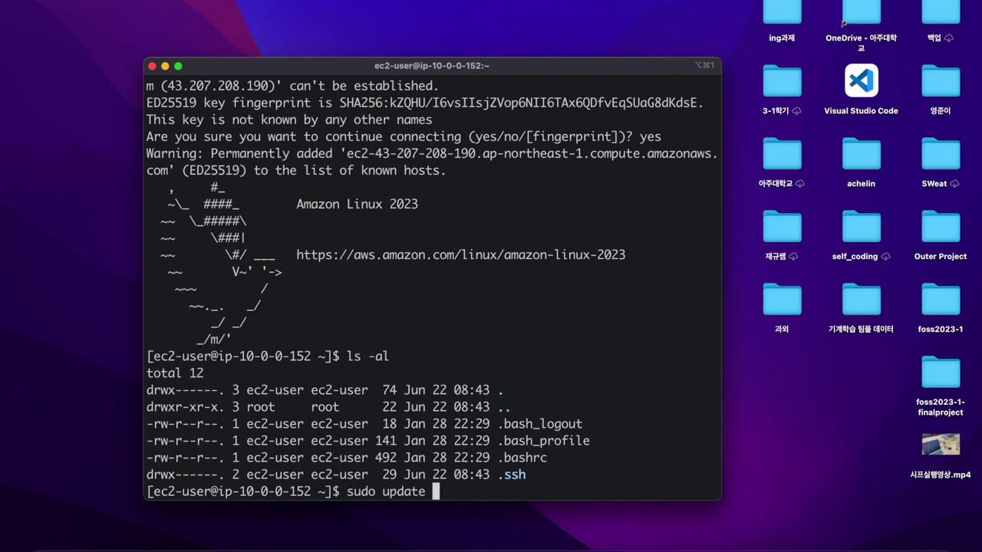
{"action": "key", "text": "BackSpace"}
{"action": "key", "text": "BackSpace"}
{"action": "key", "text": "BackSpace"}
{"action": "key", "text": "BackSpace"}
{"action": "key", "text": "BackSpace"}
{"action": "key", "text": "BackSpace"}
{"action": "key", "text": "BackSpace"}
{"action": "key", "text": "BackSpace"}
{"action": "key", "text": "BackSpace"}
{"action": "key", "text": "BackSpace"}
{"action": "key", "text": "BackSpace"}
{"action": "key", "text": "BackSpace"}
{"action": "key", "text": "BackSpace"}
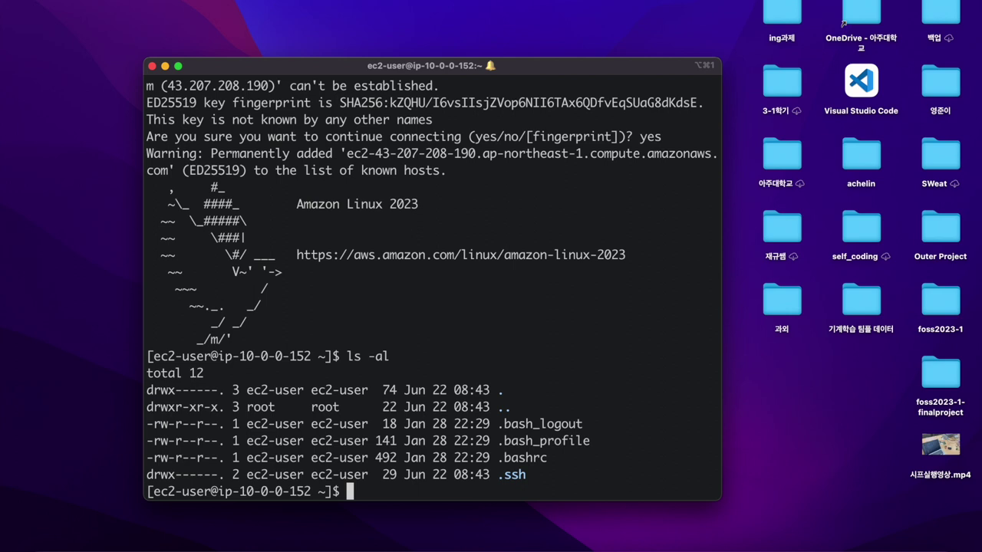
- Update the instance's packages with "sudo yum update" and enlarge the terminal text
{"action": "type", "text": "sudo yum update"}
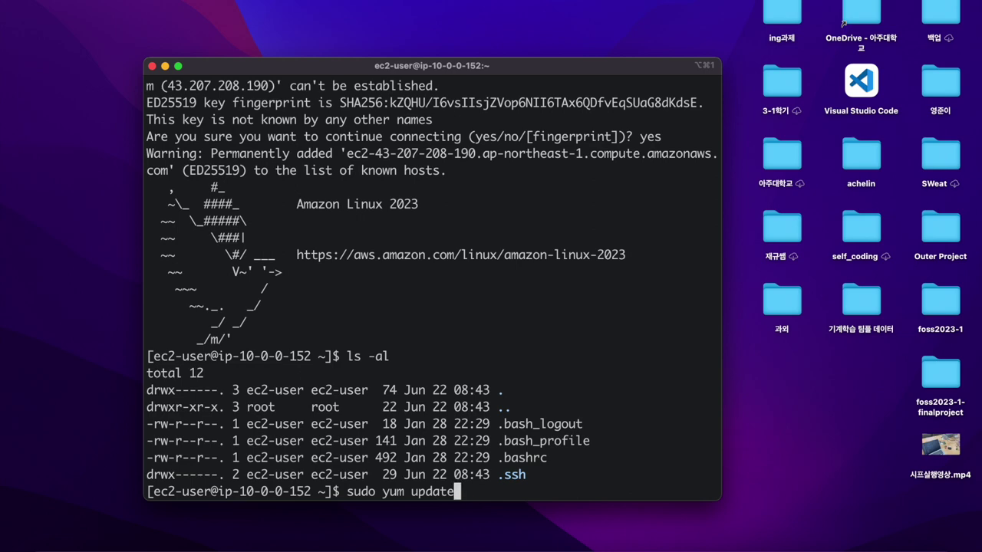
{"action": "key", "text": "Return"}
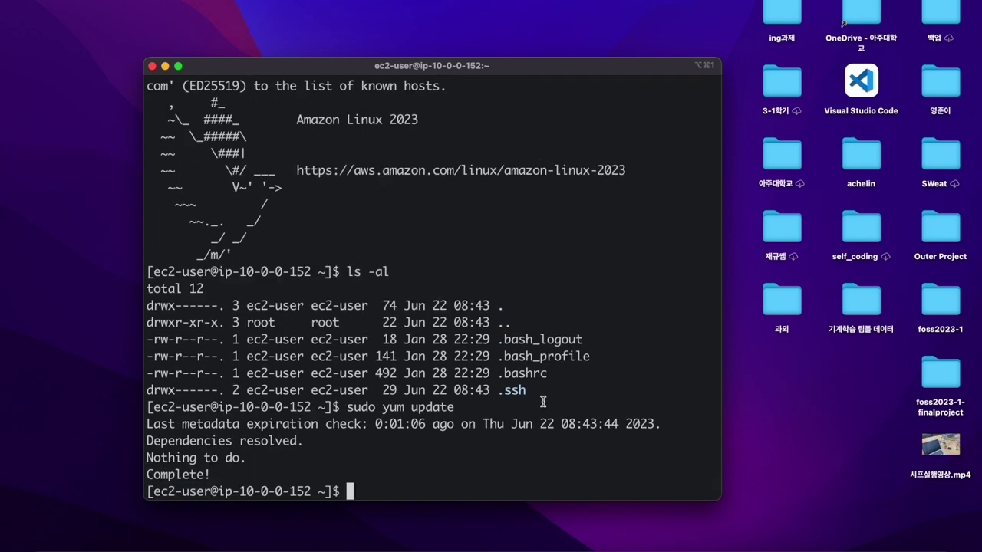
{"action": "key", "text": "super+equal"}
{"action": "key", "text": "super+equal"}
{"action": "left_click_drag", "start_coordinate": [605, 63], "coordinate": [685, 6]}
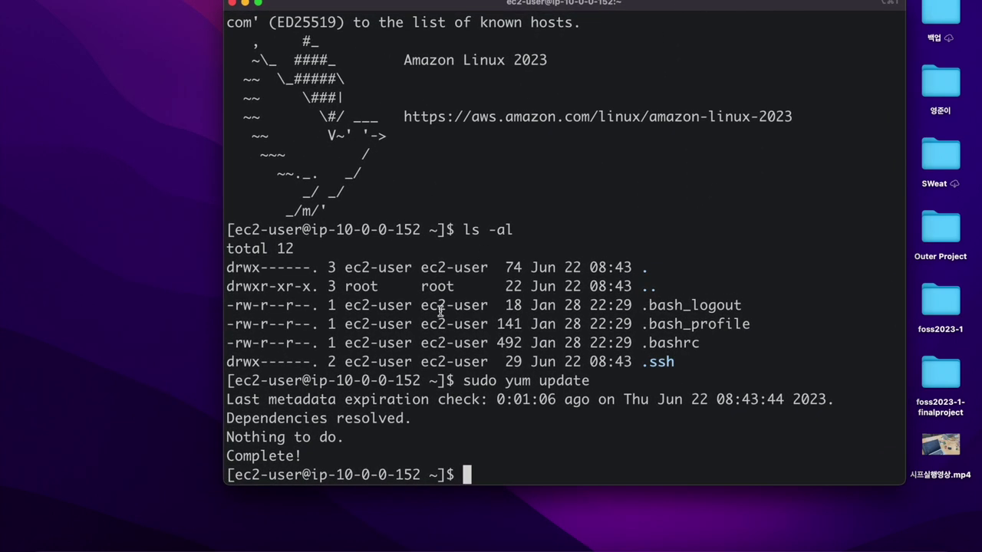
- Install the Apache web server with "sudo yum install httpd.x86_64" and approve the installation with y
{"action": "type", "text": "y"}
{"action": "key", "text": "BackSpace"}
{"action": "type", "text": "sudo yum"}
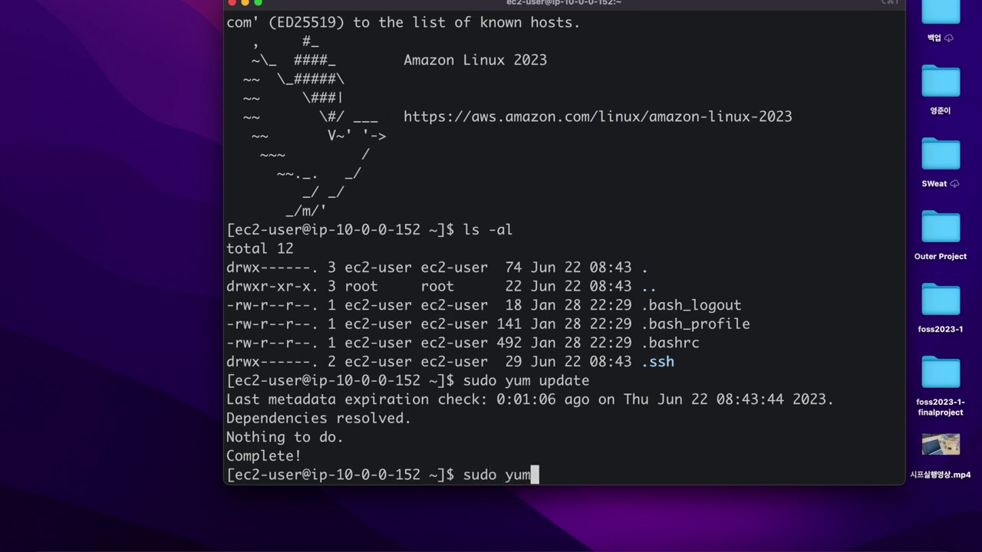
{"action": "type", "text": " install "}
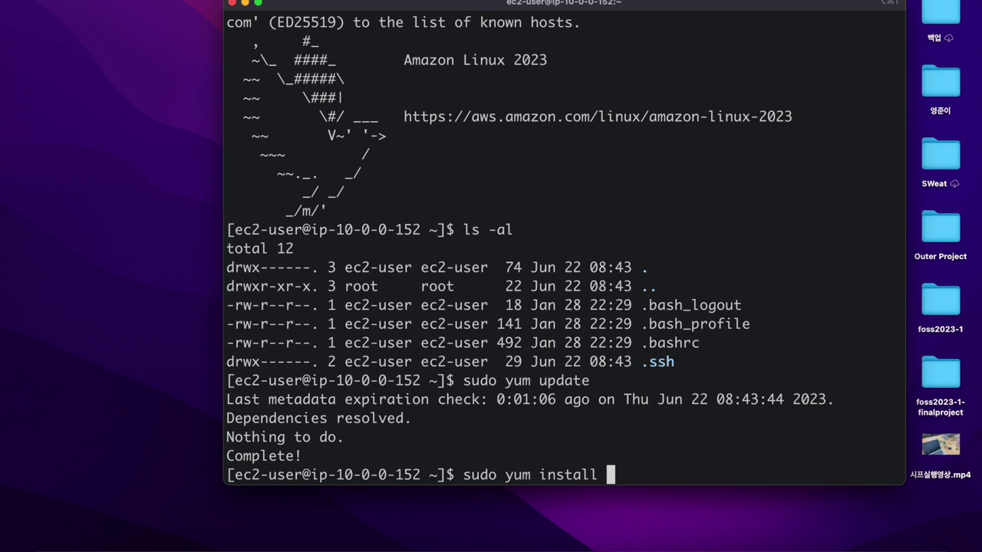
{"action": "type", "text": "httpd"}
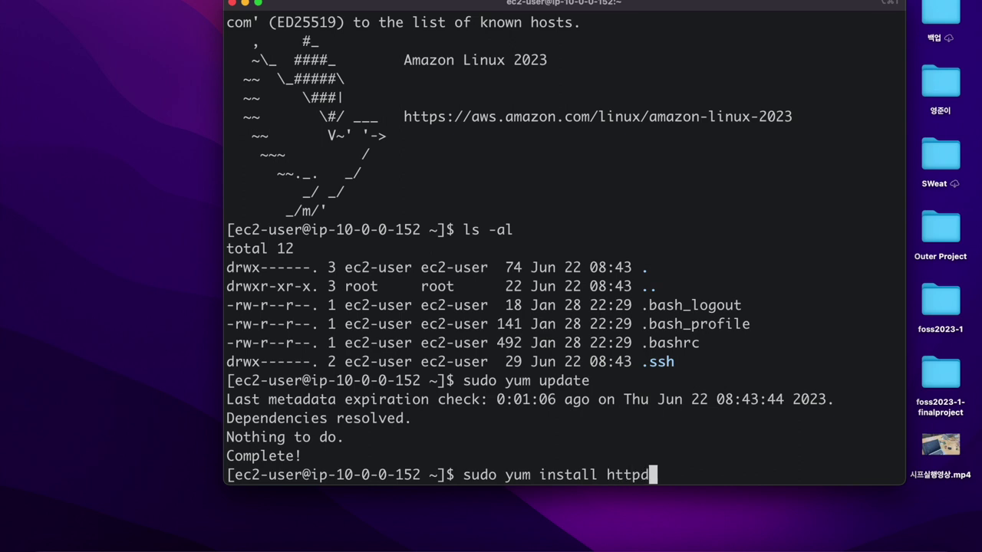
{"action": "type", "text": ".x86_64"}
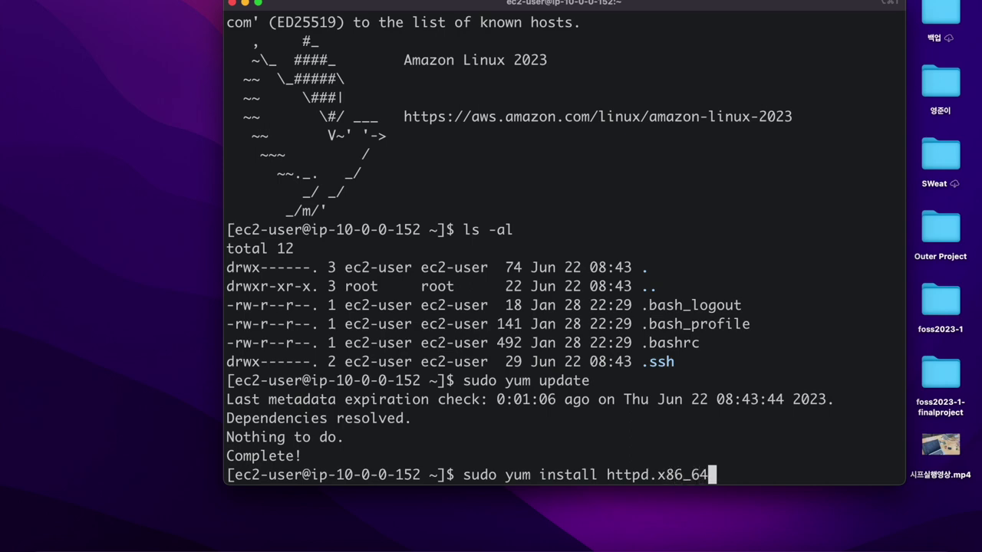
{"action": "key", "text": "Return"}
{"action": "type", "text": "y"}
{"action": "key", "text": "Return"}
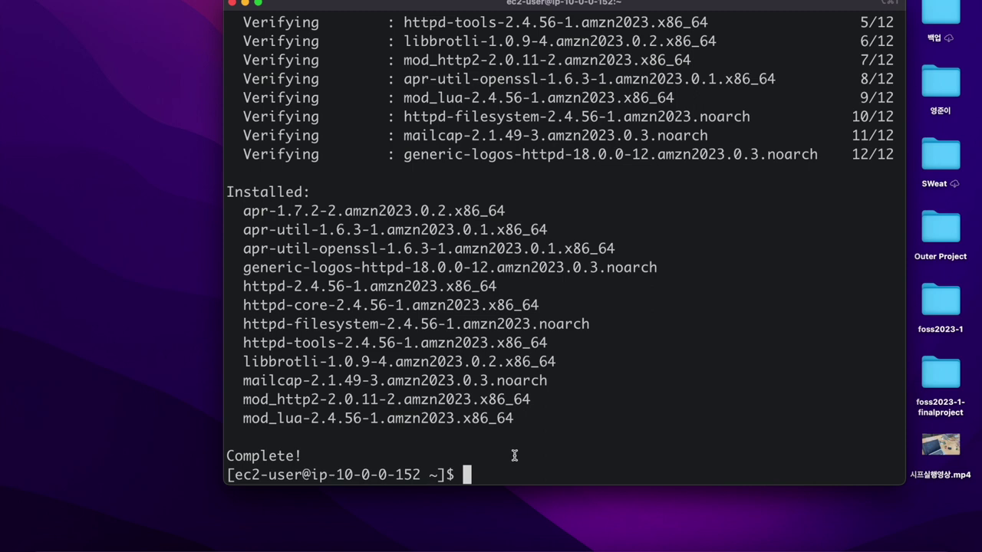
- Try to start the web server without root rights using "systemctl start httpd.service"
{"action": "type", "text": "syste"}
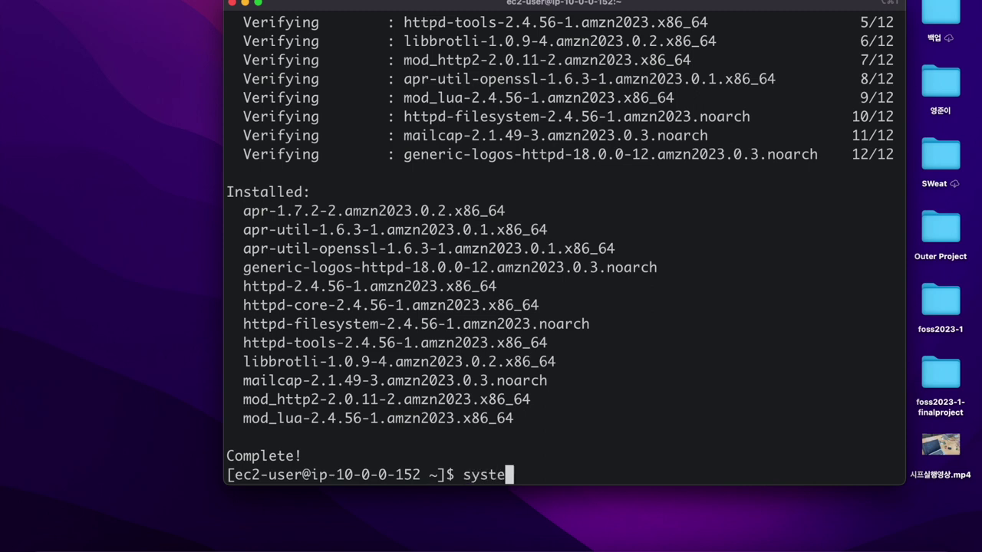
{"action": "type", "text": "mctl star"}
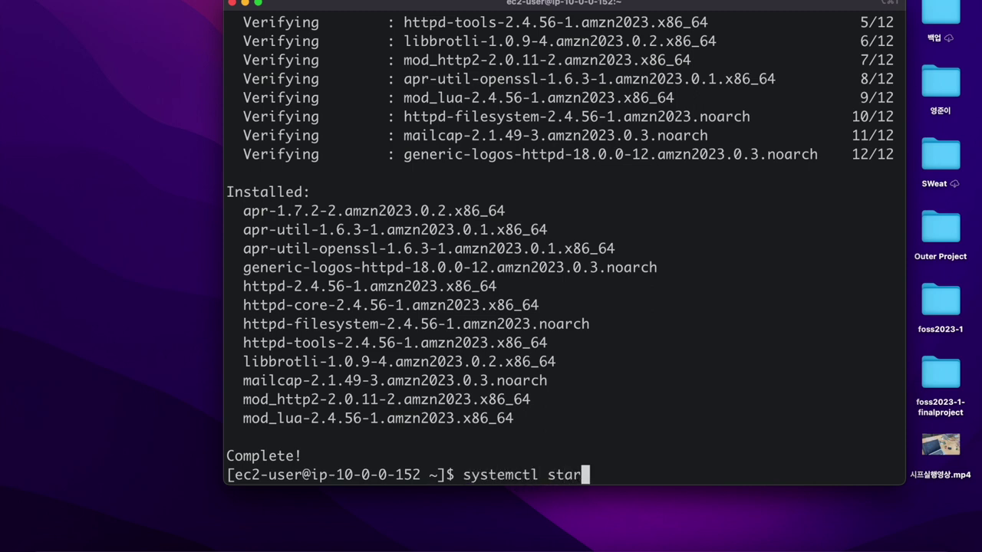
{"action": "type", "text": "t httpd.service"}
{"action": "key", "text": "Return"}
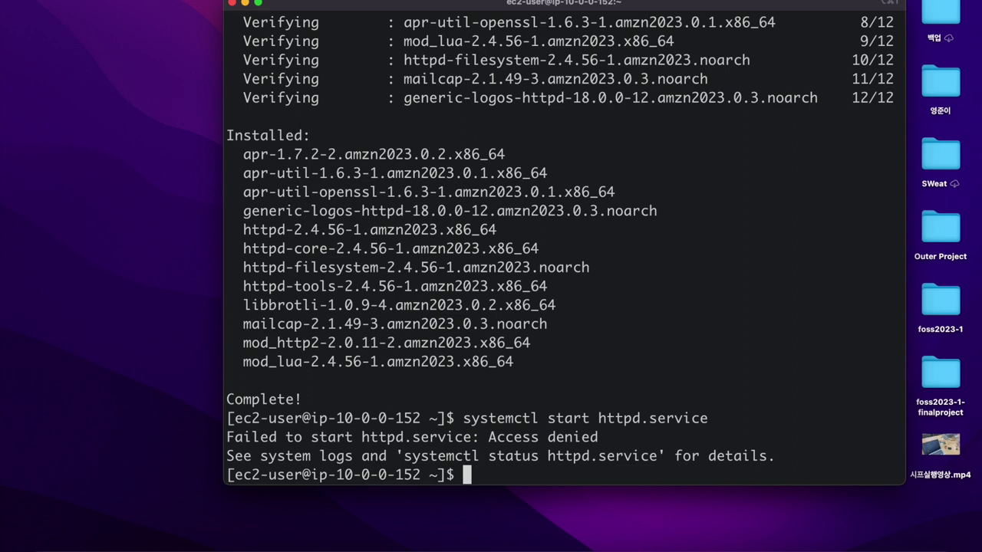
- Start the web server with root rights using "sudo systemctl start httpd.service"
{"action": "type", "text": "sudo "}
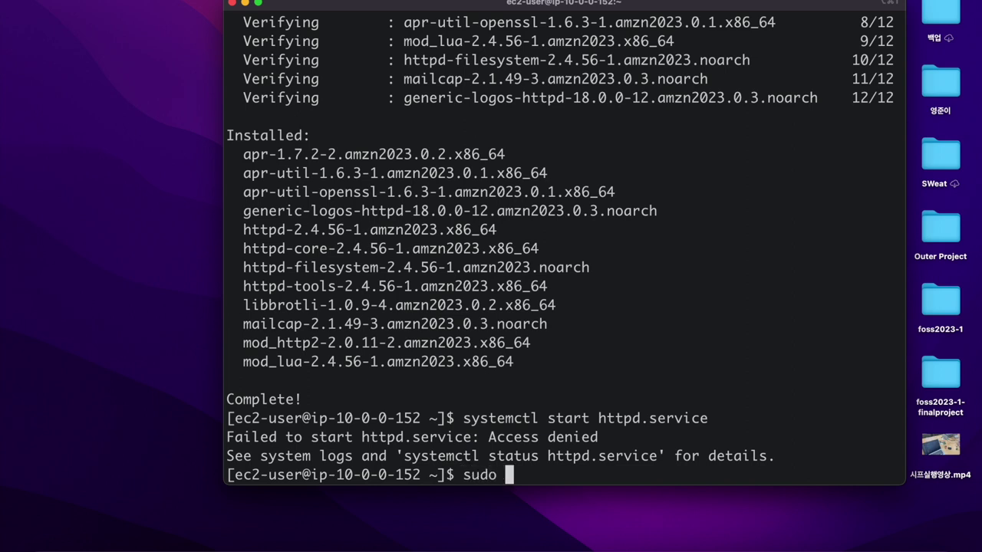
{"action": "type", "text": "systemct"}
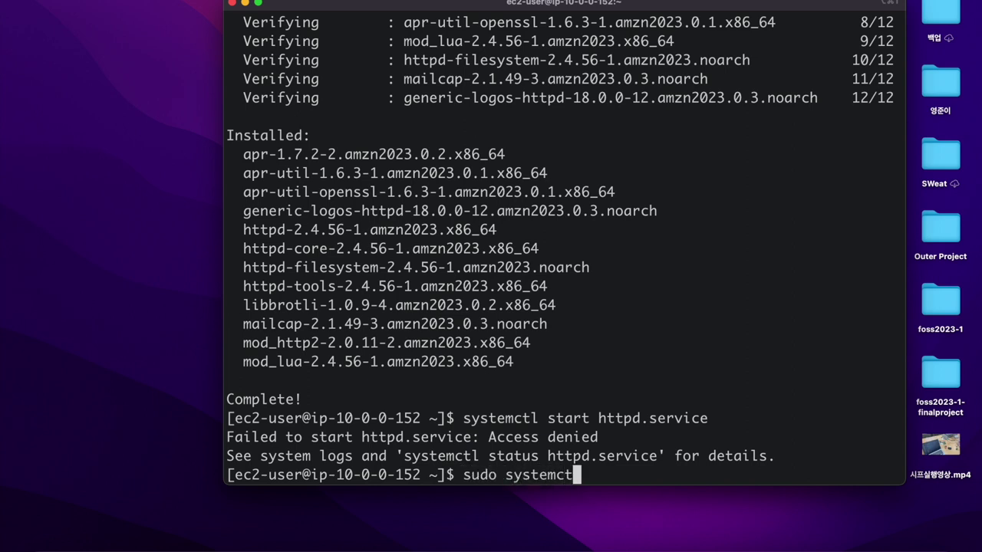
{"action": "type", "text": "l start htt"}
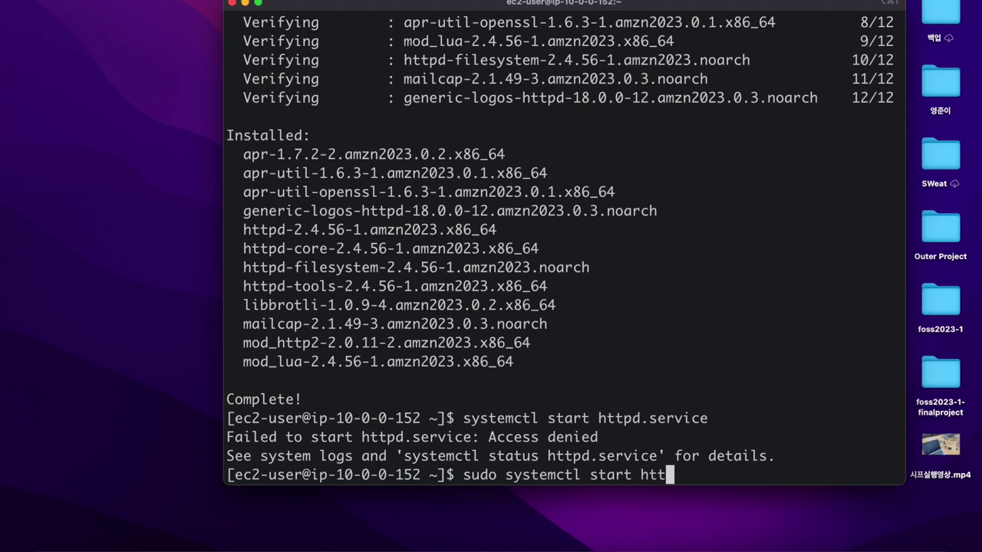
{"action": "type", "text": "pd.service"}
{"action": "key", "text": "Return"}
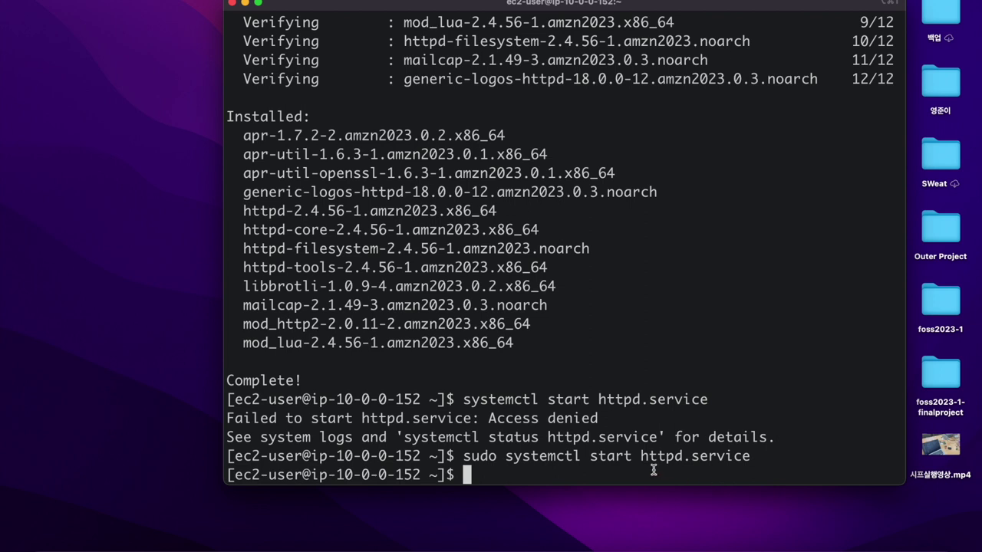
- Enable the web server at boot with "sudo systemctl enable httpd.service"
{"action": "type", "text": "sudo "}
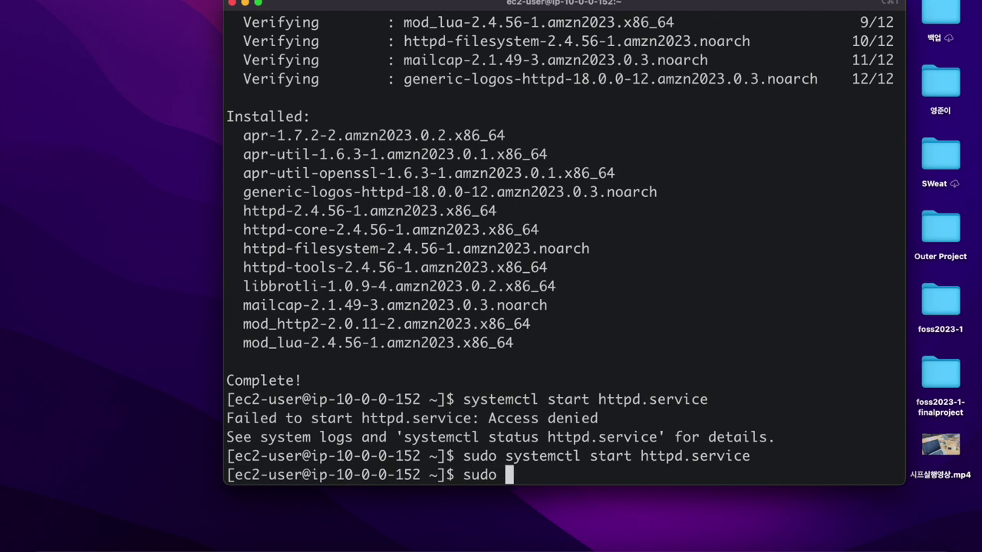
{"action": "type", "text": "systemctl "}
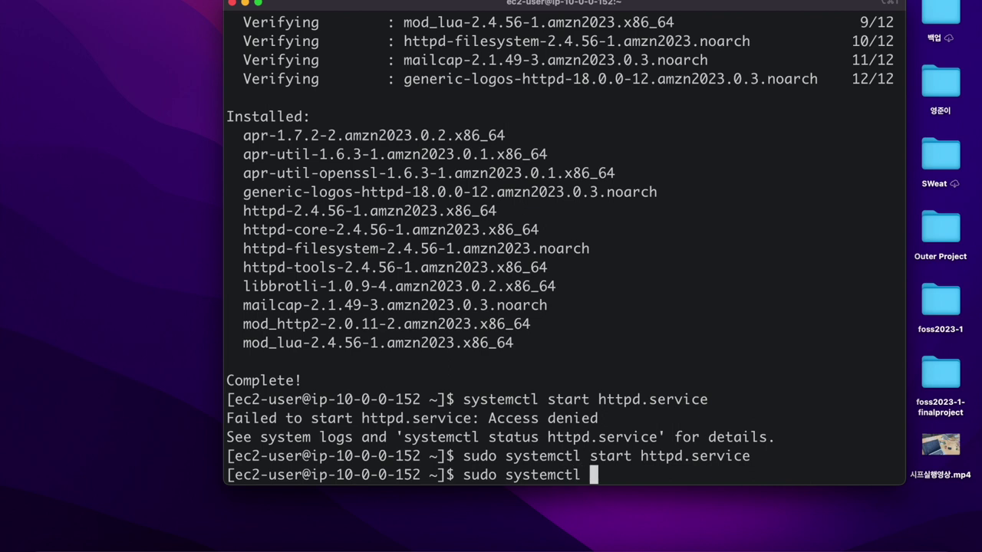
{"action": "type", "text": "enable "}
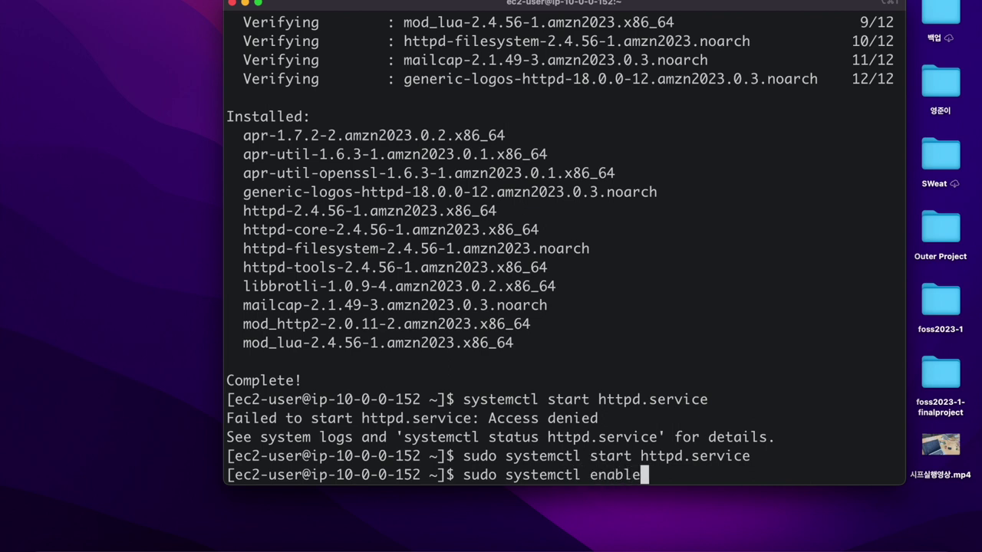
{"action": "type", "text": "httpd."}
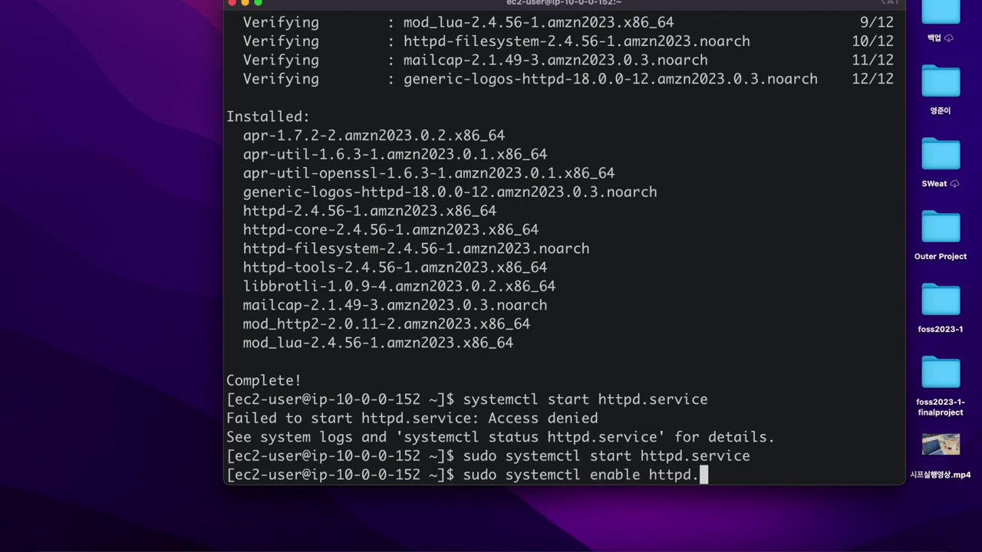
{"action": "type", "text": "service"}
{"action": "key", "text": "Return"}
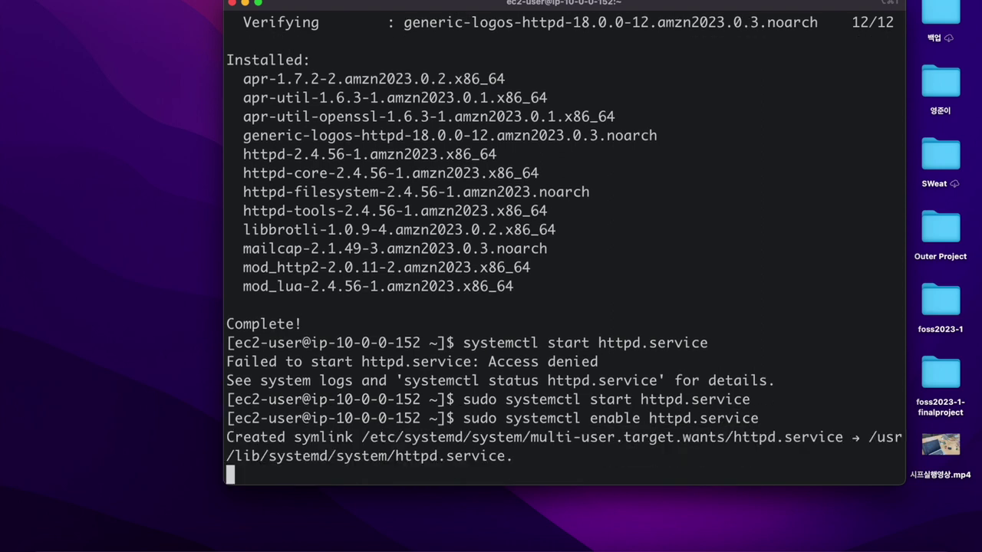
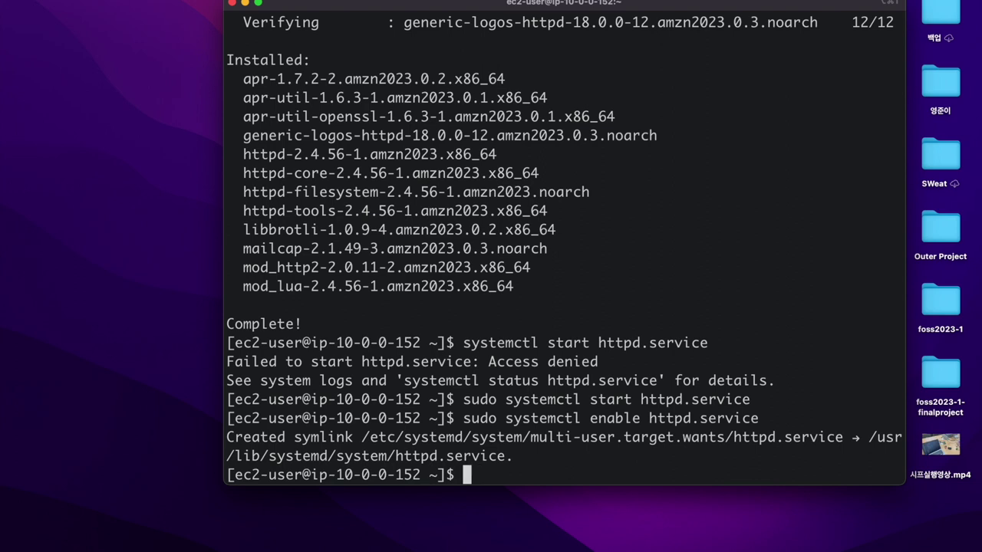
- Change to the web root directory /var/www/html and list its contents with "ls -al"
{"action": "type", "text": "cd /var/www/html/"}
{"action": "key", "text": "BackSpace"}
{"action": "key", "text": "Return"}
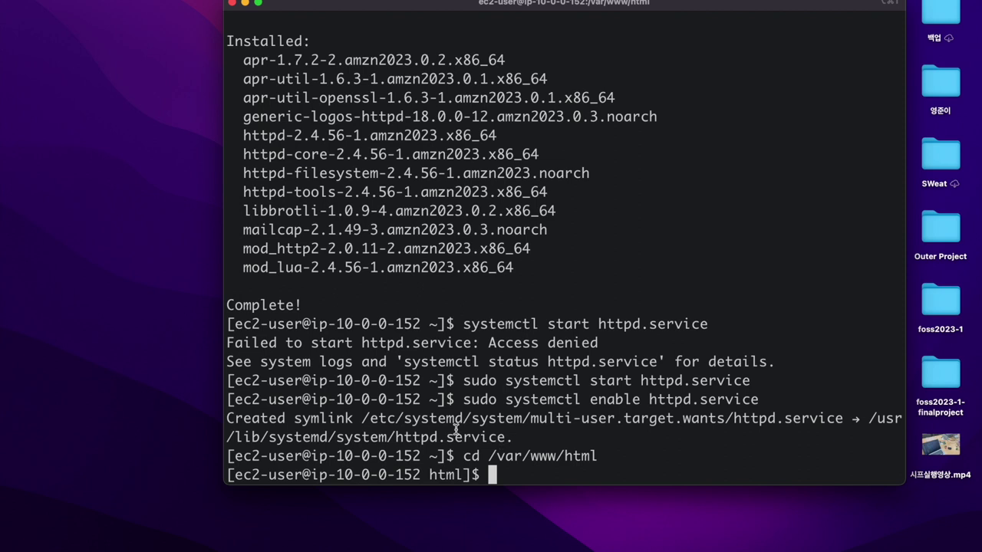
{"action": "type", "text": "ls -al"}
{"action": "key", "text": "Return"}
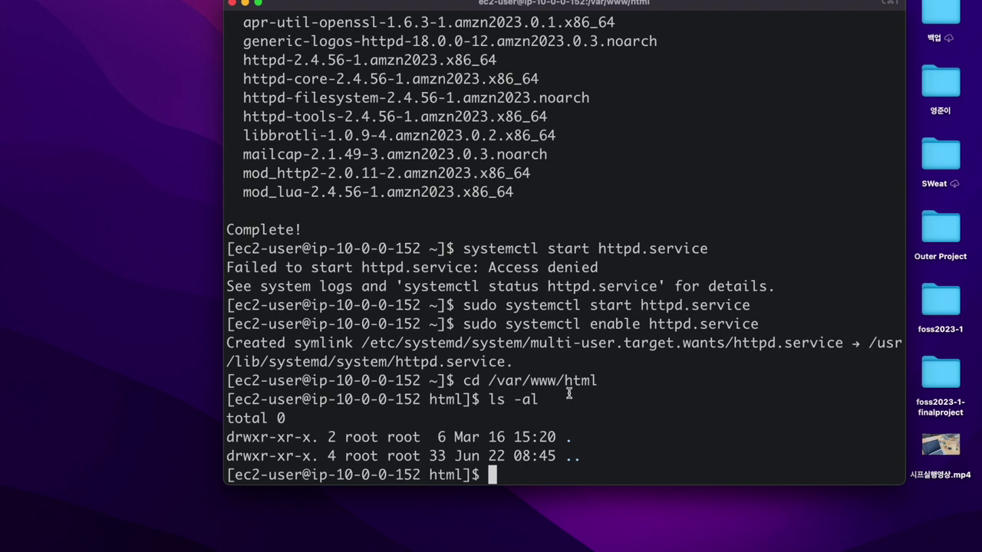
{"action": "left_click_drag", "start_coordinate": [565, 380], "coordinate": [597, 379]}
{"action": "left_click", "coordinate": [595, 380]}
- Switch to the AWS console in the browser, check the public IPv4 address in the instance's summary, and return to the terminal
{"action": "key", "text": "ctrl+Right"}
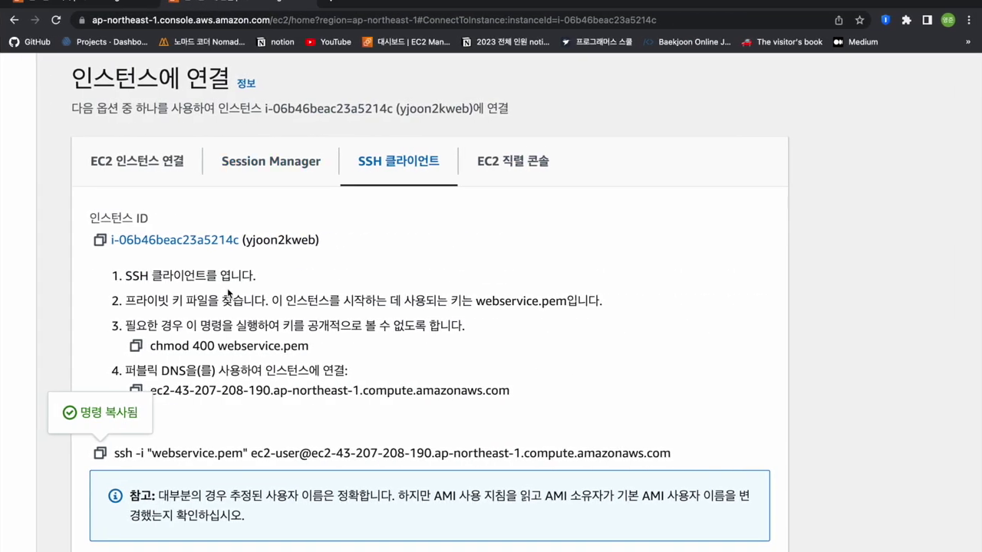
{"action": "scroll", "coordinate": [227, 288], "scroll_direction": "up", "scroll_amount": 2}
{"action": "left_click", "coordinate": [288, 139]}
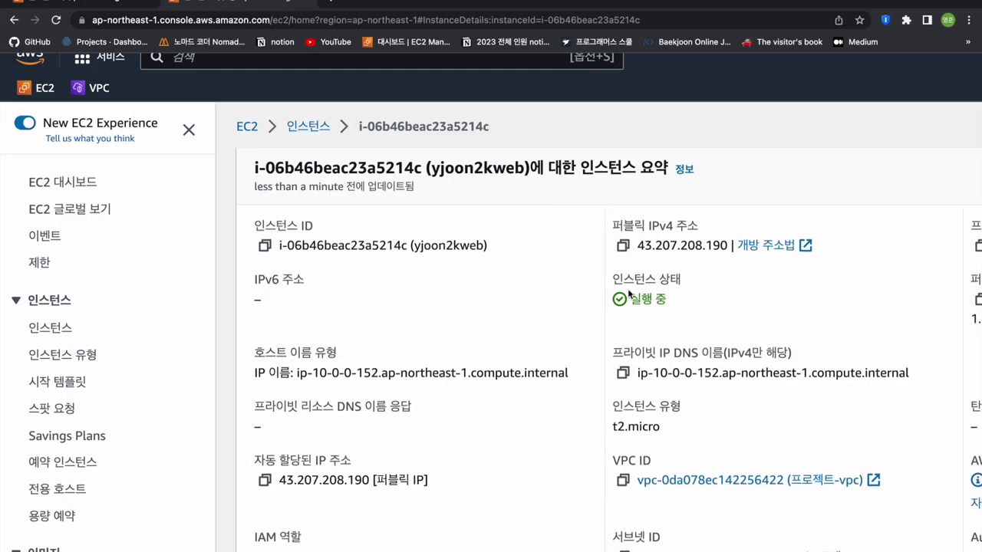
{"action": "scroll", "coordinate": [623, 294], "scroll_direction": "right", "scroll_amount": 3}
{"action": "left_click_drag", "start_coordinate": [497, 224], "coordinate": [590, 229]}
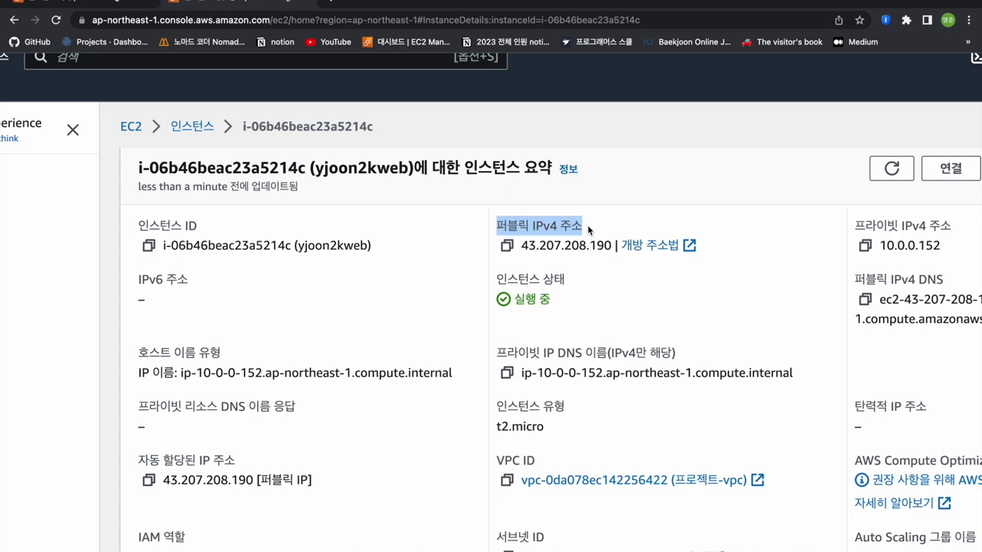
{"action": "left_click", "coordinate": [588, 229]}
{"action": "key", "text": "ctrl+Left"}
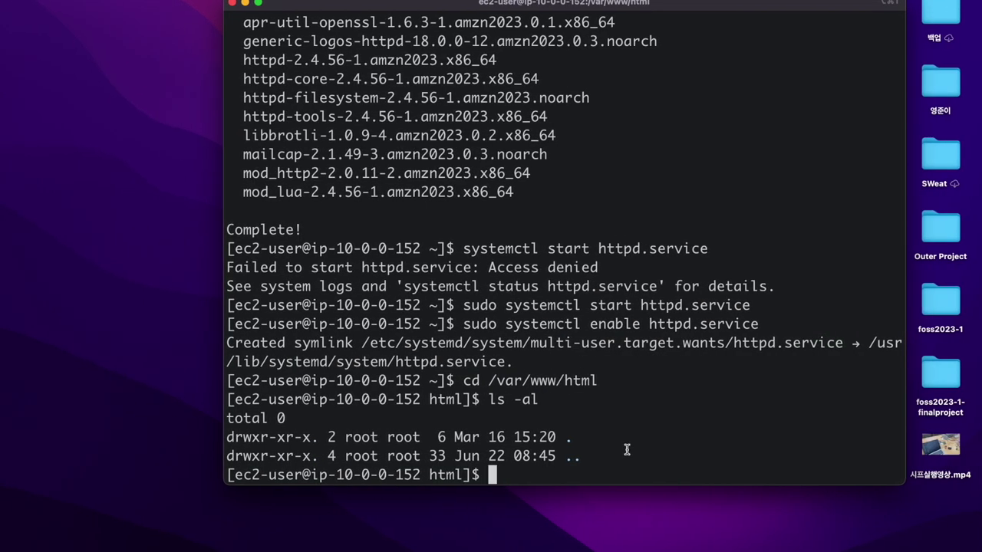
- Try to create the web page without root rights using "echo Hello World! > index.html"
{"action": "type", "text": "echo "}
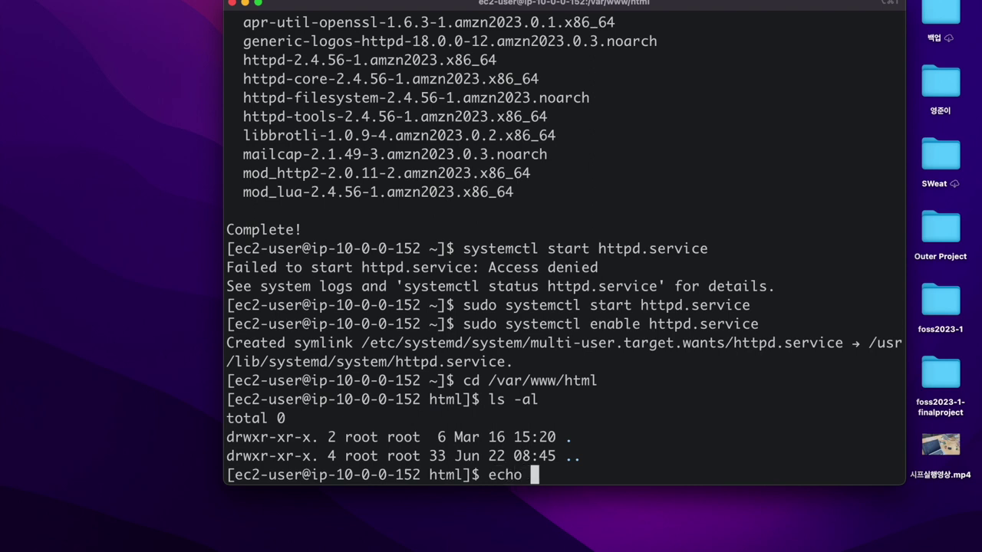
{"action": "type", "text": "Hellow"}
{"action": "key", "text": "BackSpace"}
{"action": "key", "text": "BackSpace"}
{"action": "type", "text": "World! > ind"}
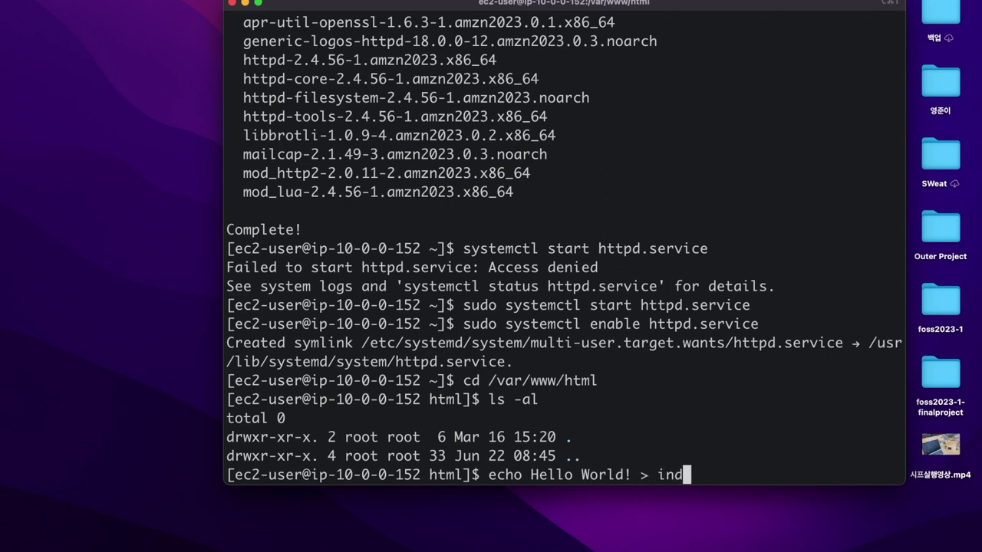
{"action": "type", "text": "ex.html"}
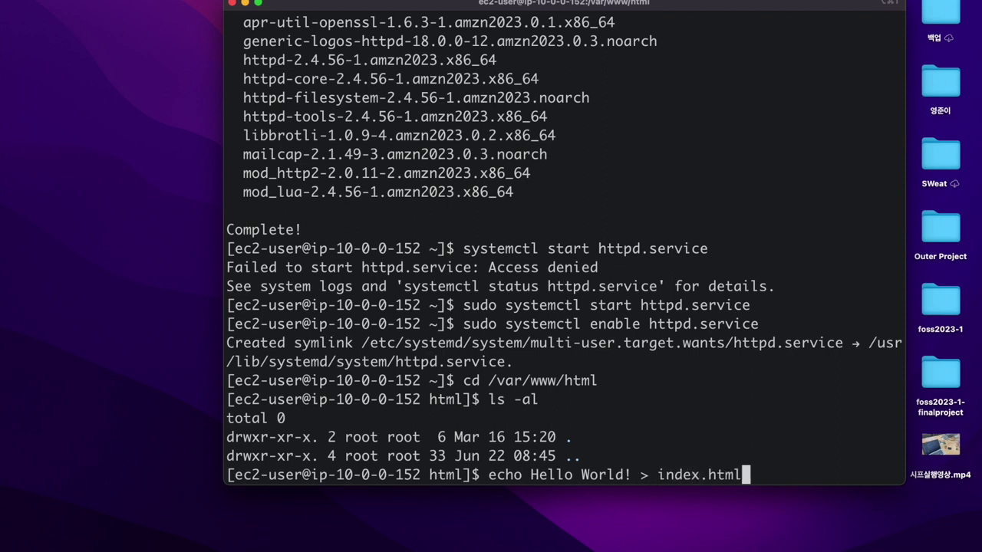
{"action": "key", "text": "Return"}
- Try to create the web page with "sudo echo Hello World! >index.html"
{"action": "type", "text": "sudo "}
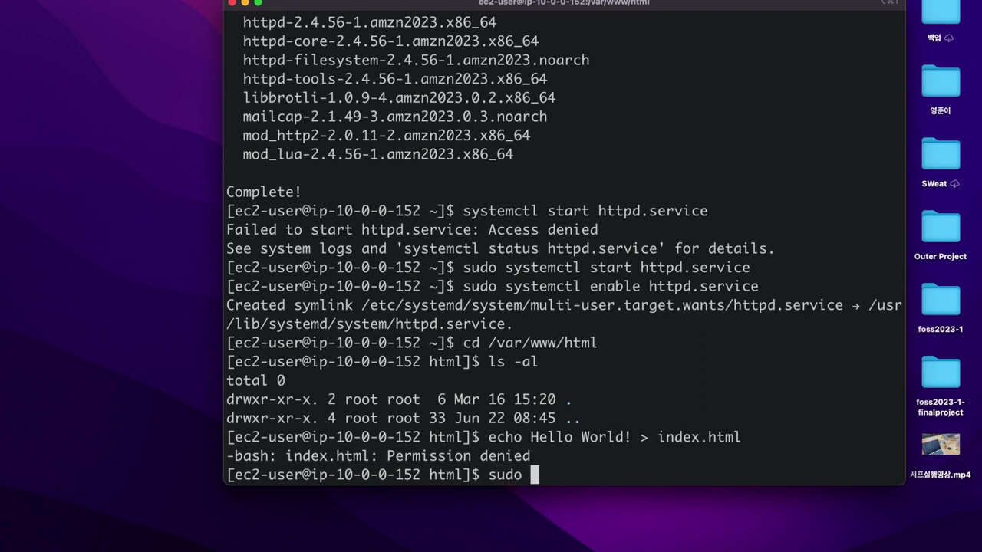
{"action": "type", "text": "echo "}
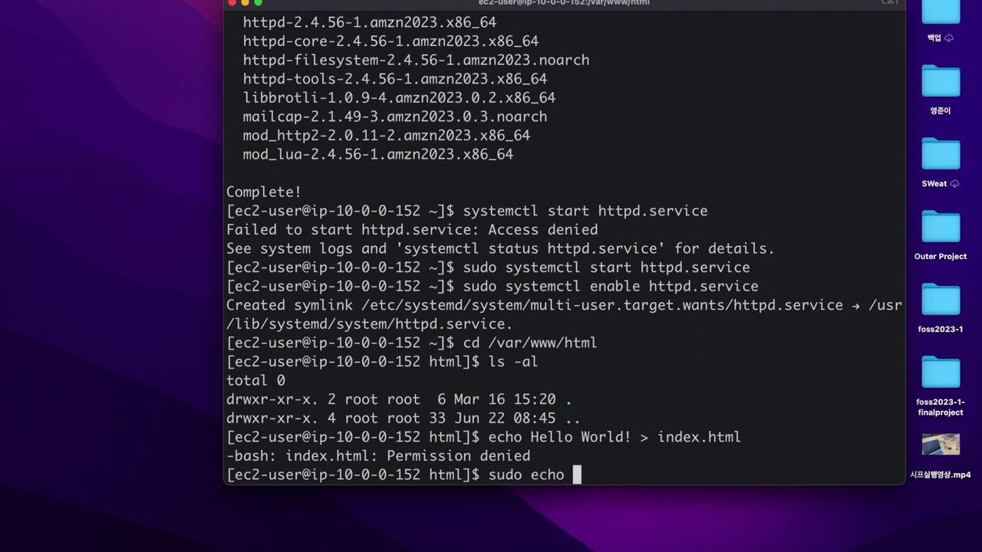
{"action": "type", "text": "Hello Wor"}
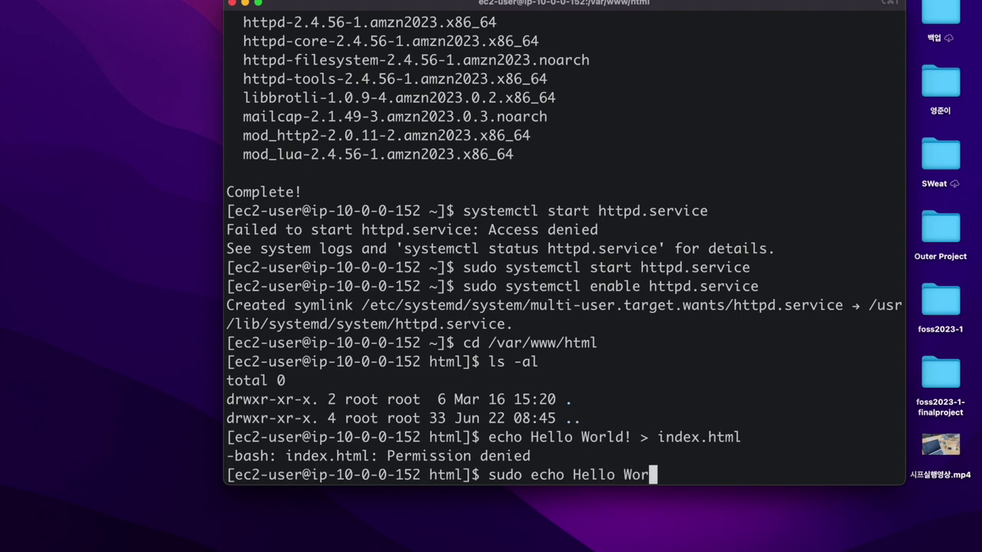
{"action": "type", "text": "ld! >index.html"}
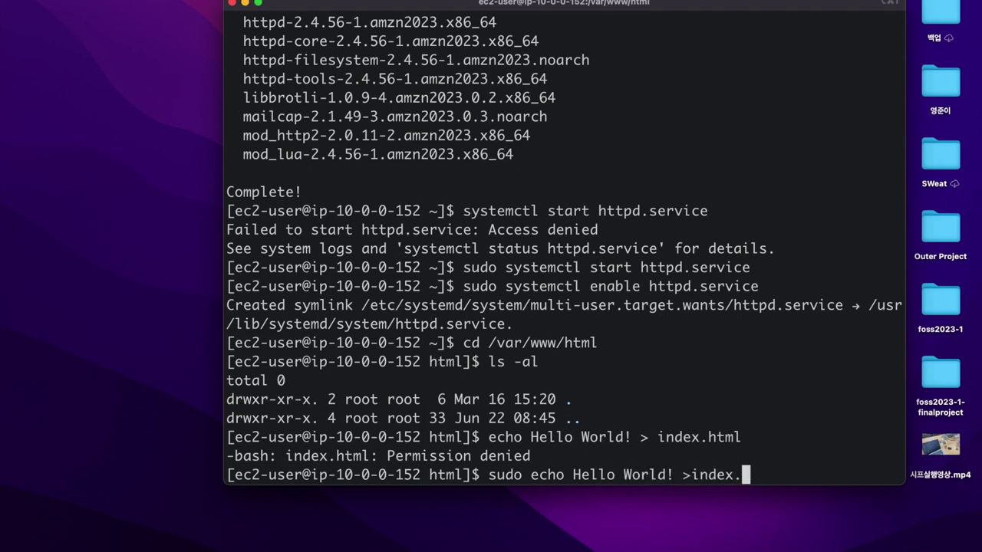
{"action": "key", "text": "Return"}
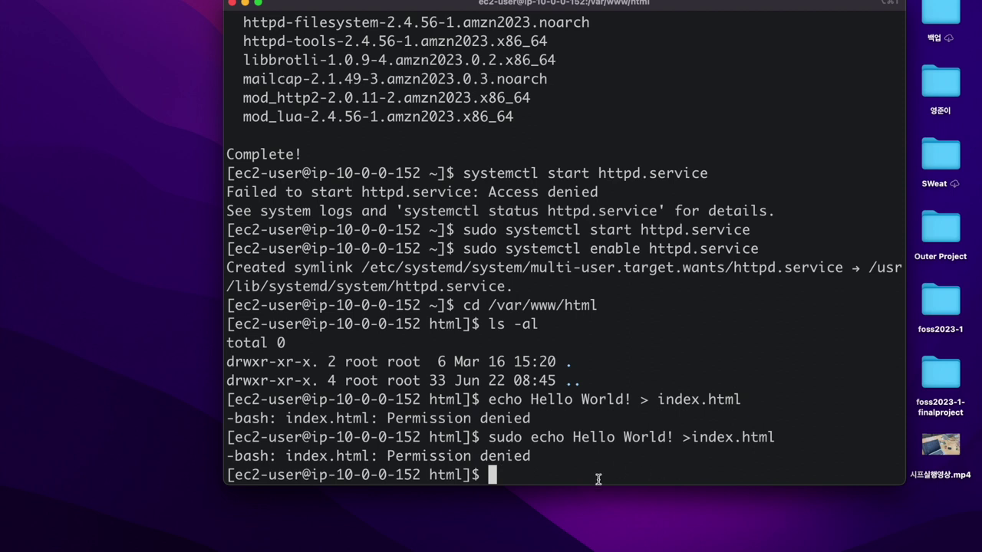
{"action": "type", "text": "vi ind"}
{"action": "key", "text": "BackSpace"}
{"action": "key", "text": "BackSpace"}
{"action": "key", "text": "BackSpace"}
{"action": "key", "text": "BackSpace"}
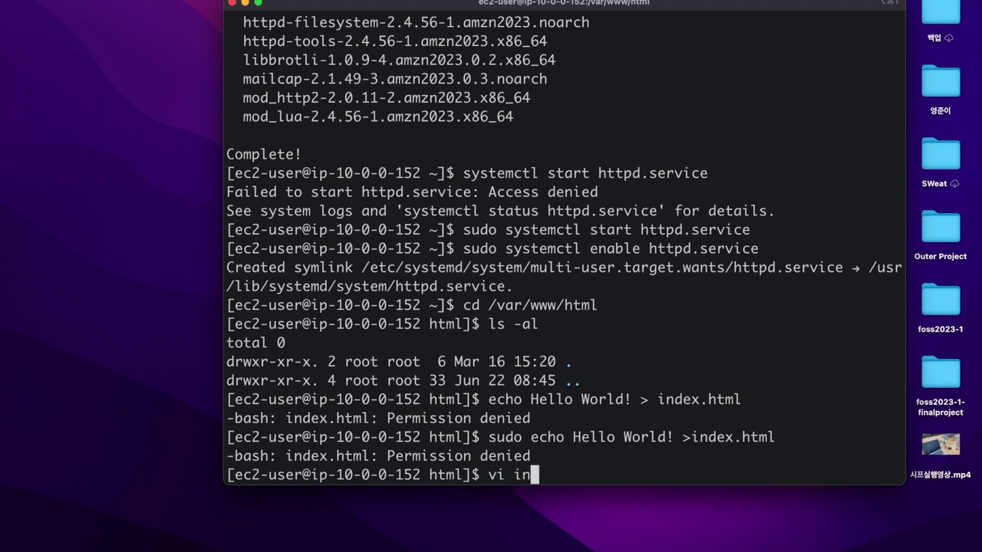
{"action": "key", "text": "BackSpace"}
{"action": "key", "text": "BackSpace"}
{"action": "key", "text": "BackSpace"}
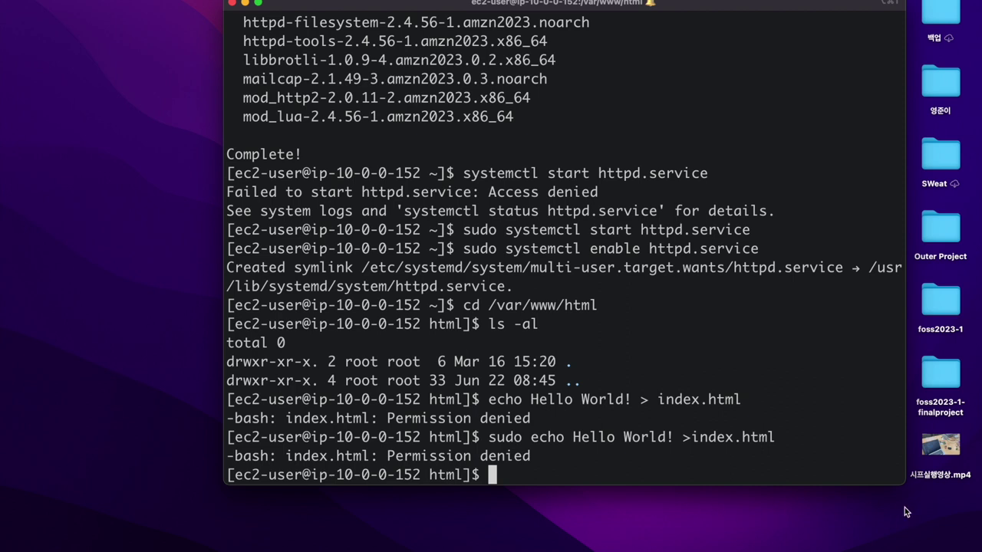
- Return to the home directory with "cd" and open a root shell with "sudo su"
{"action": "type", "text": "cd"}
{"action": "key", "text": "Return"}
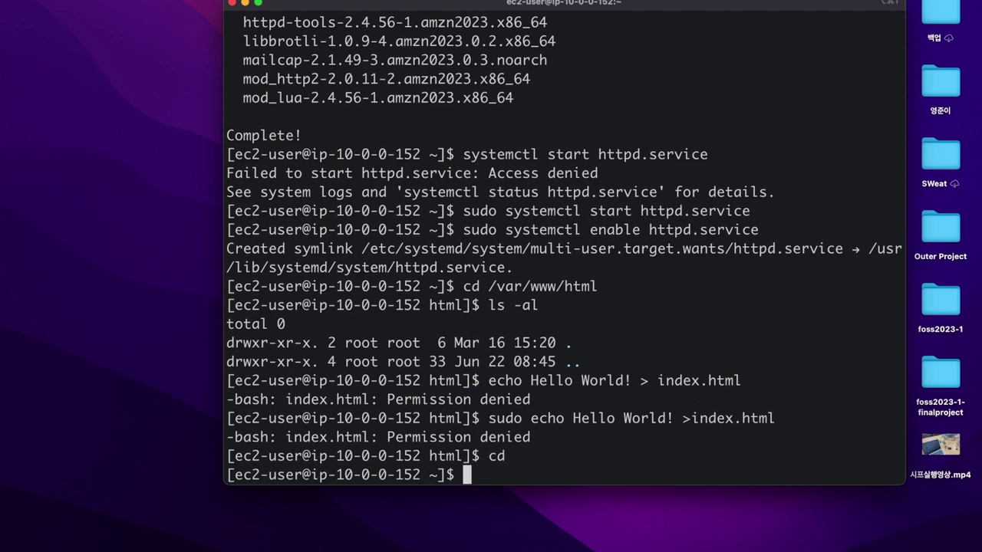
{"action": "type", "text": "sudo su"}
{"action": "key", "text": "Return"}
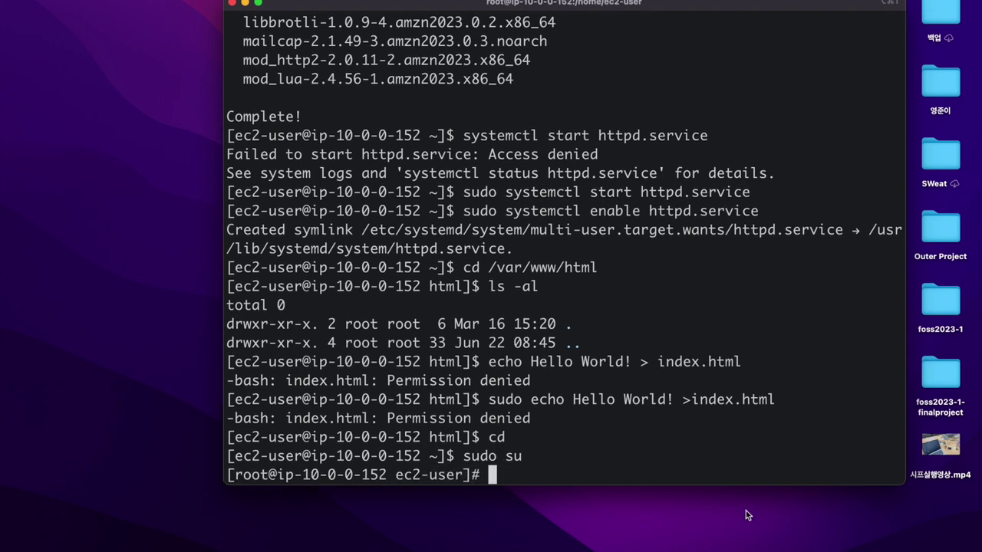
- Create the web page from the root shell with "echo Hello World! > /var/www/html/index.html"
{"action": "type", "text": "ech"}
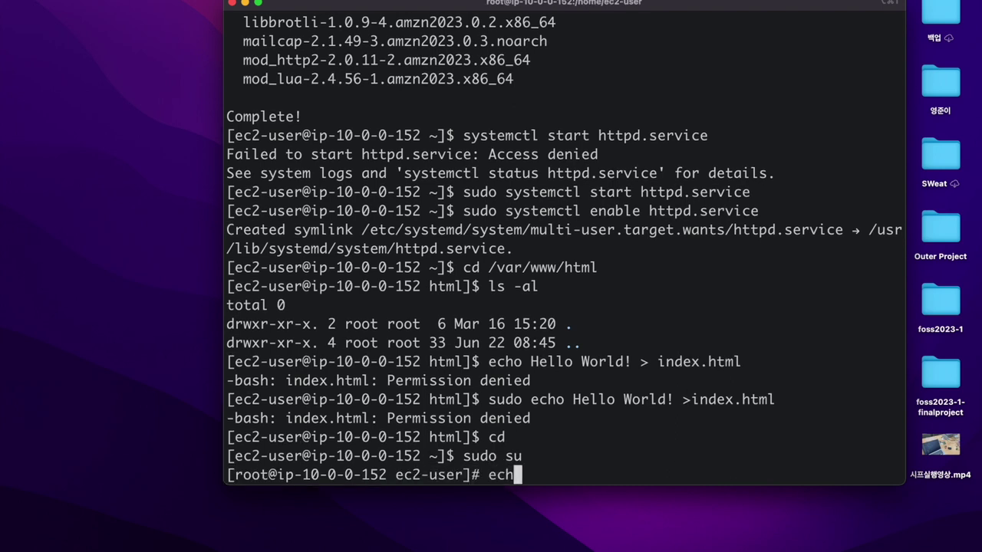
{"action": "type", "text": "o He"}
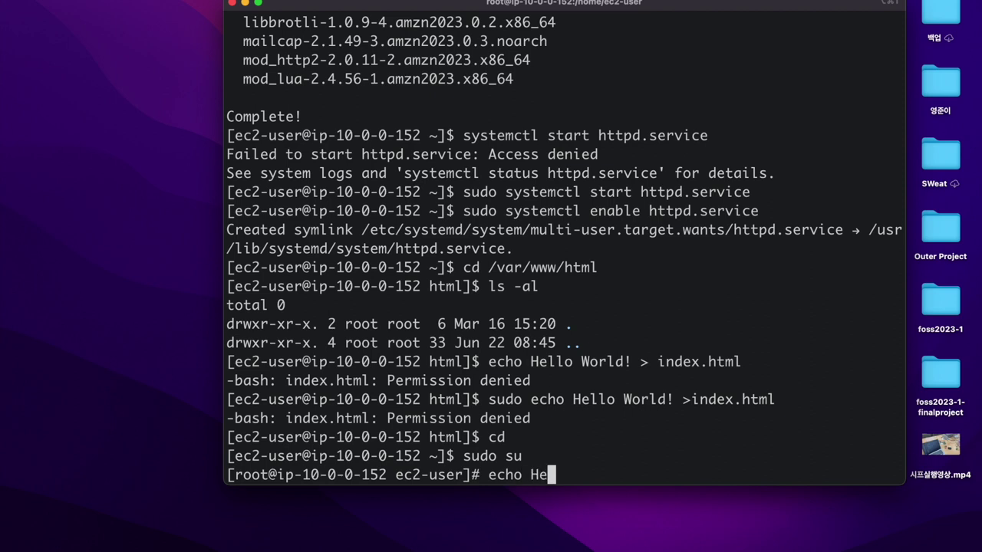
{"action": "type", "text": "llo Wo"}
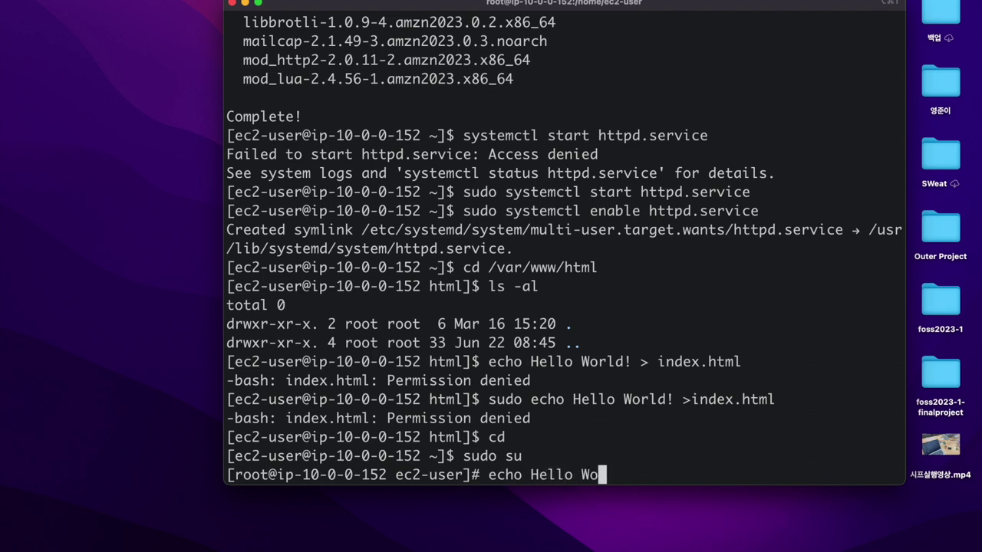
{"action": "type", "text": "rld! > /va"}
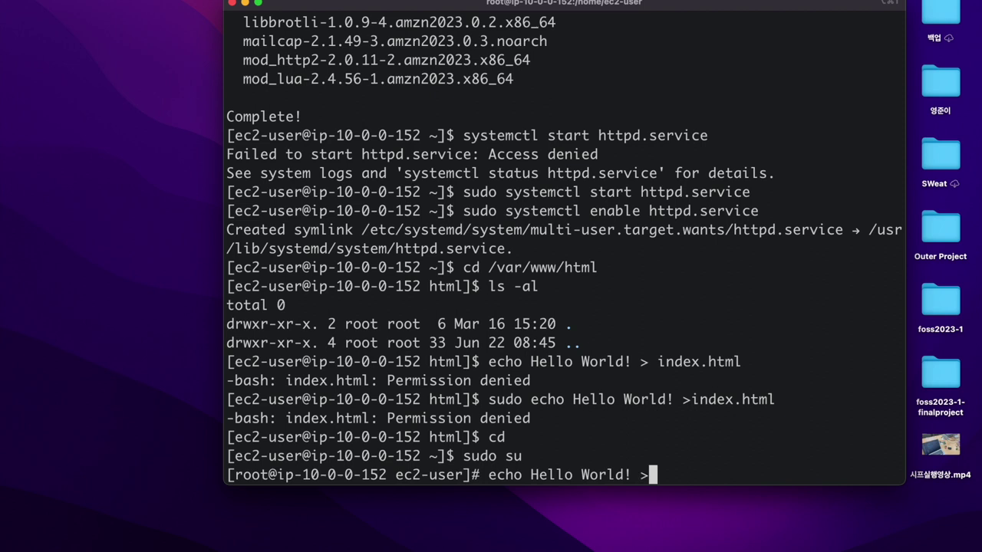
{"action": "type", "text": "r/ww"}
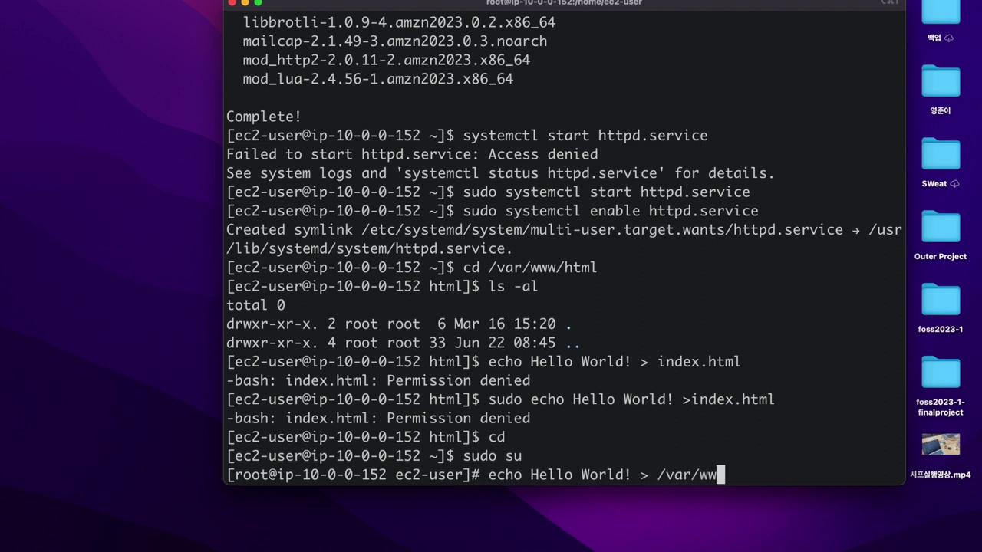
{"action": "type", "text": "w/html"}
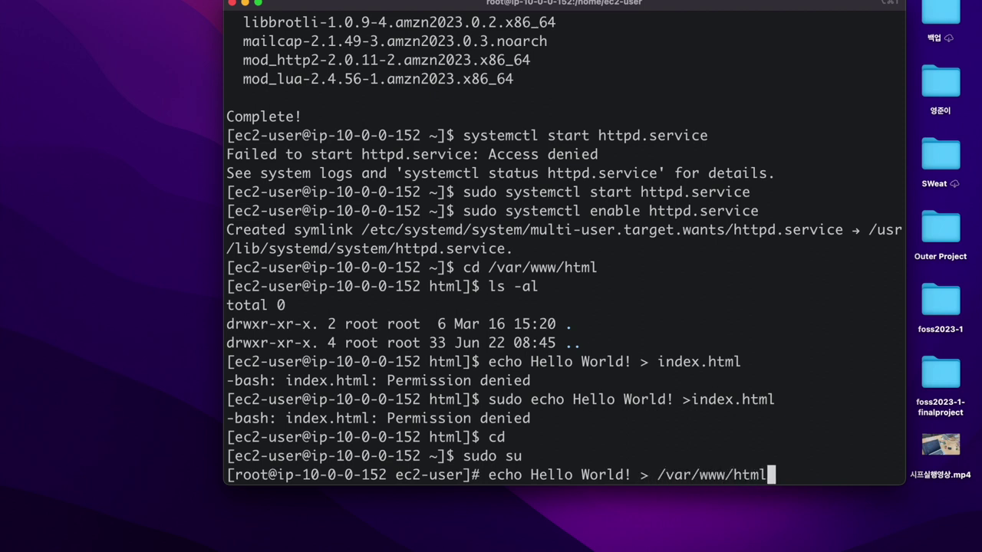
{"action": "type", "text": "/index.html"}
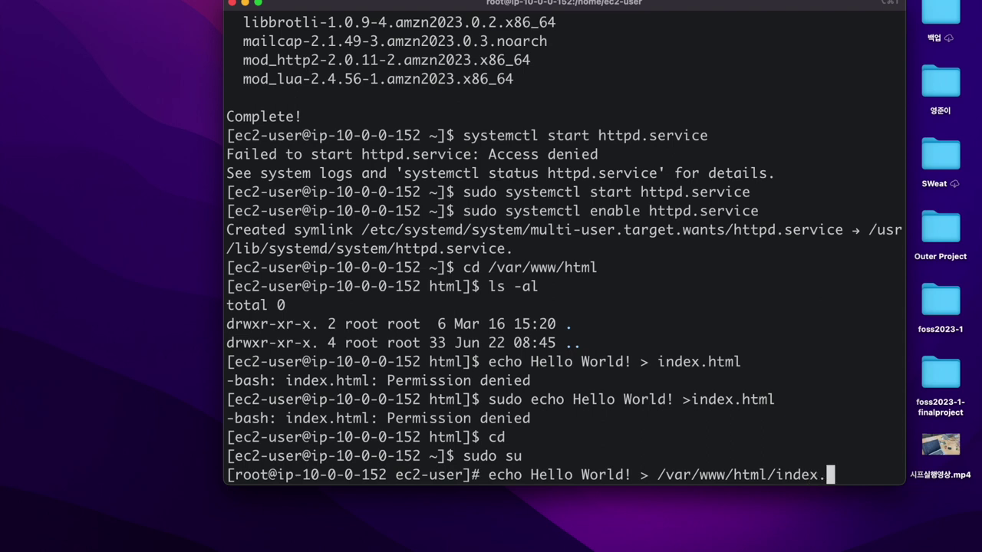
{"action": "key", "text": "Return"}
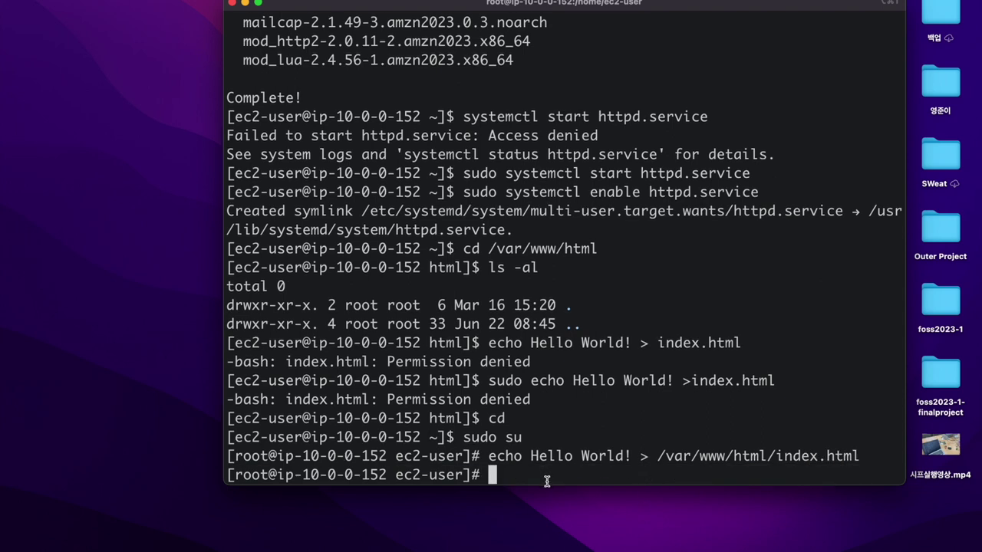
- Leave the root shell with "exit" to return to the ec2-user session
{"action": "type", "text": "exit"}
{"action": "key", "text": "Return"}
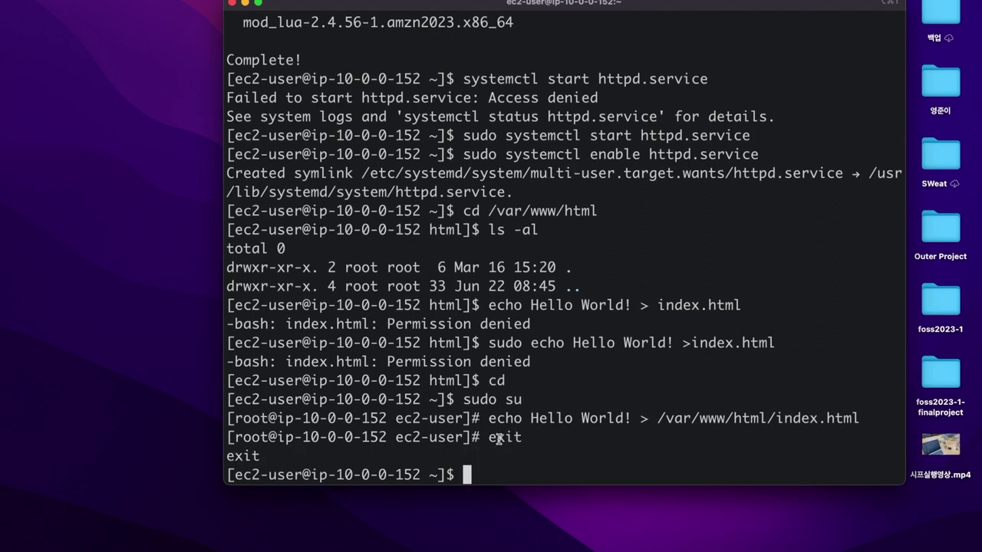
{"action": "triple_click", "coordinate": [470, 403]}
{"action": "left_click", "coordinate": [528, 402]}
- List the contents of the web root with "ls /var/www/html/"
{"action": "type", "text": "ls /"}
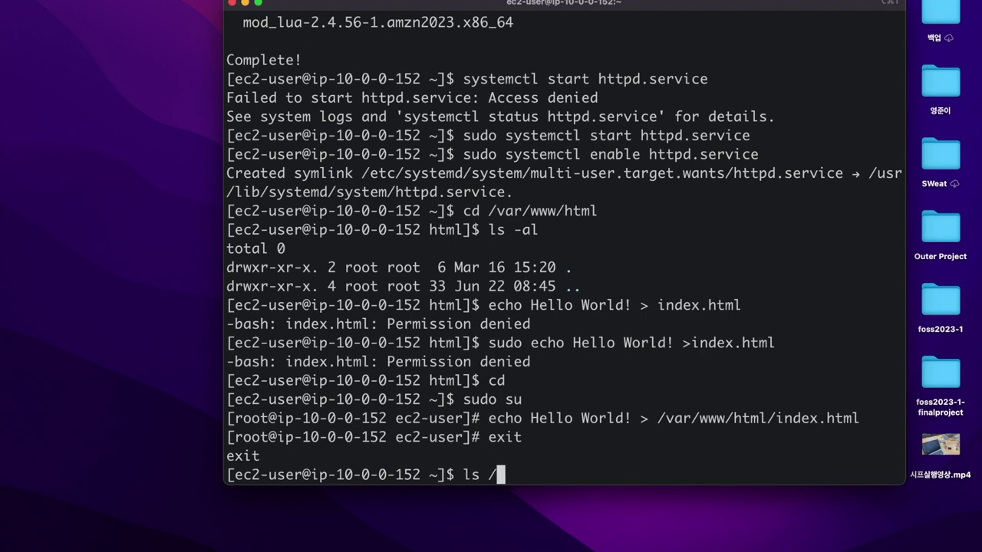
{"action": "type", "text": "var/www/html/"}
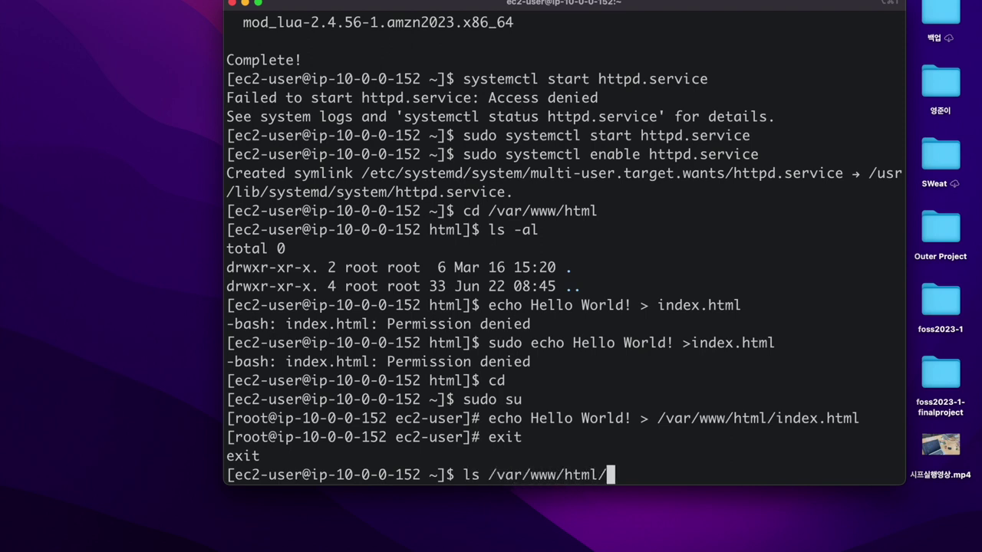
{"action": "key", "text": "Return"}
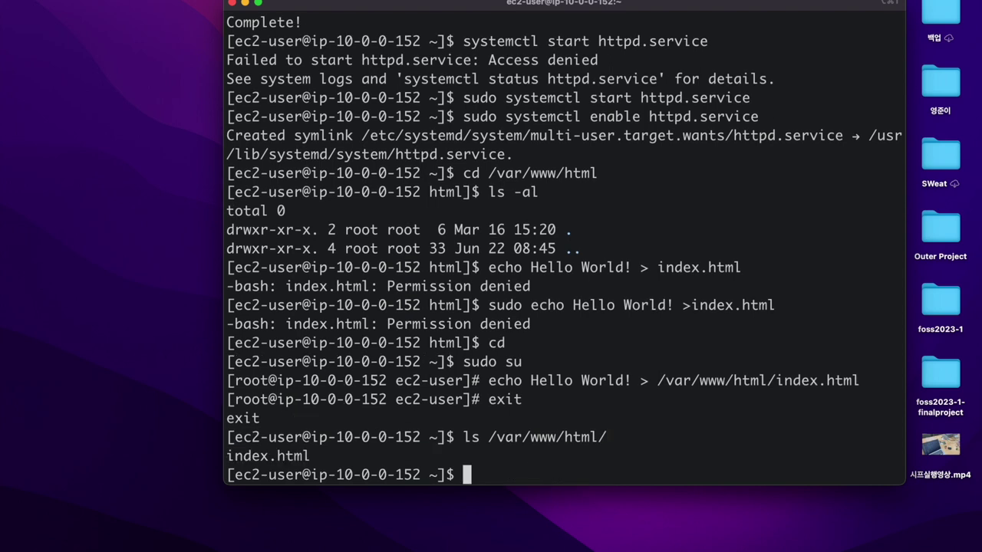
- Print the web page's contents with "cat /var/www/html/index.html"
{"action": "triple_click", "coordinate": [233, 454]}
{"action": "left_click", "coordinate": [267, 454]}
{"action": "type", "text": "cat /var/www/html/ind"}
{"action": "key", "text": "Tab"}
{"action": "key", "text": "Return"}
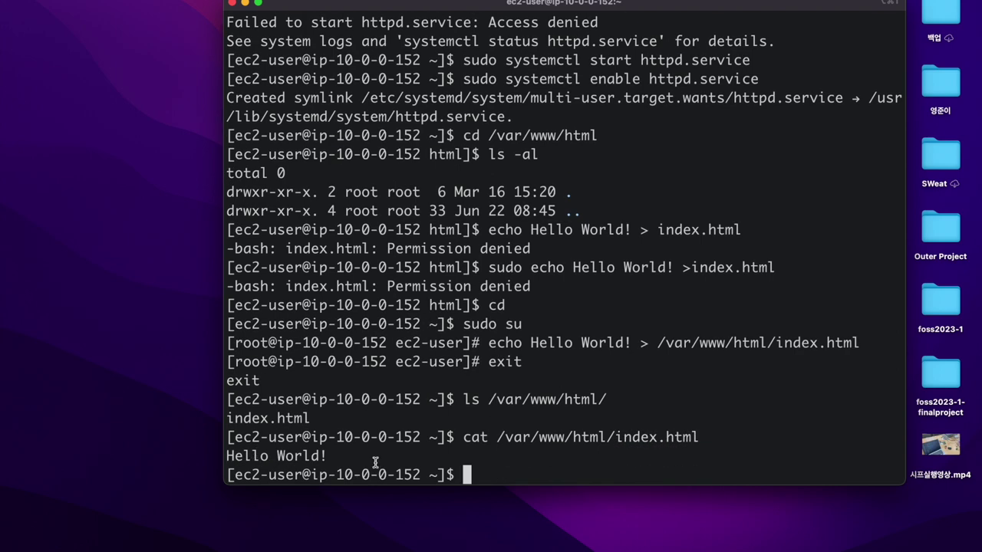
- Switch to the browser, copy the instance's public IPv4 address and open 43.207.208.190 in a new tab
{"action": "key", "text": "ctrl+Right"}
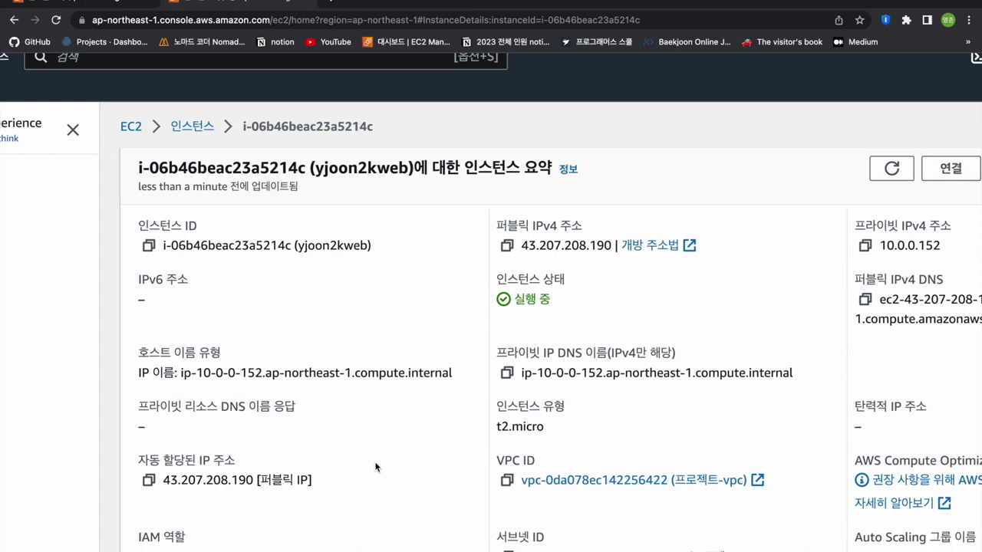
{"action": "left_click", "coordinate": [507, 245]}
{"action": "key", "text": "ctrl+t"}
{"action": "key", "text": "ctrl+v"}
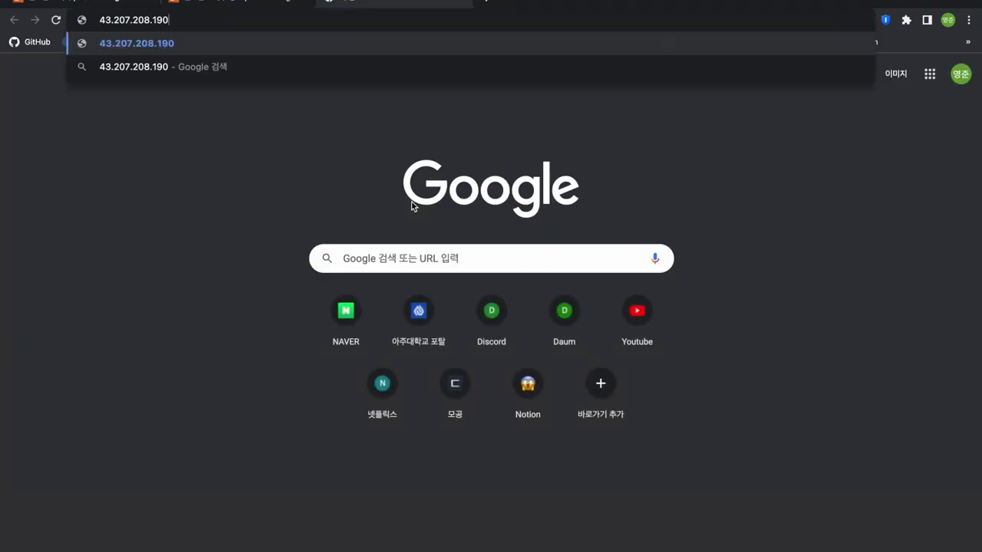
{"action": "key", "text": "Return"}
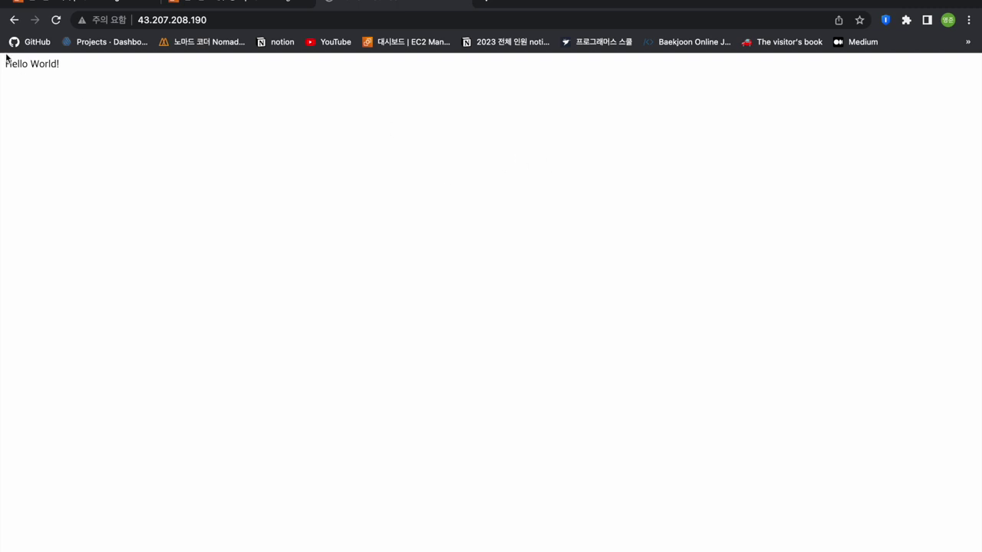
- Check the text of the served page, reload it once and close its tab
{"action": "left_click_drag", "start_coordinate": [6, 59], "coordinate": [79, 59]}
{"action": "right_click", "coordinate": [78, 60]}
{"action": "left_click", "coordinate": [44, 105]}
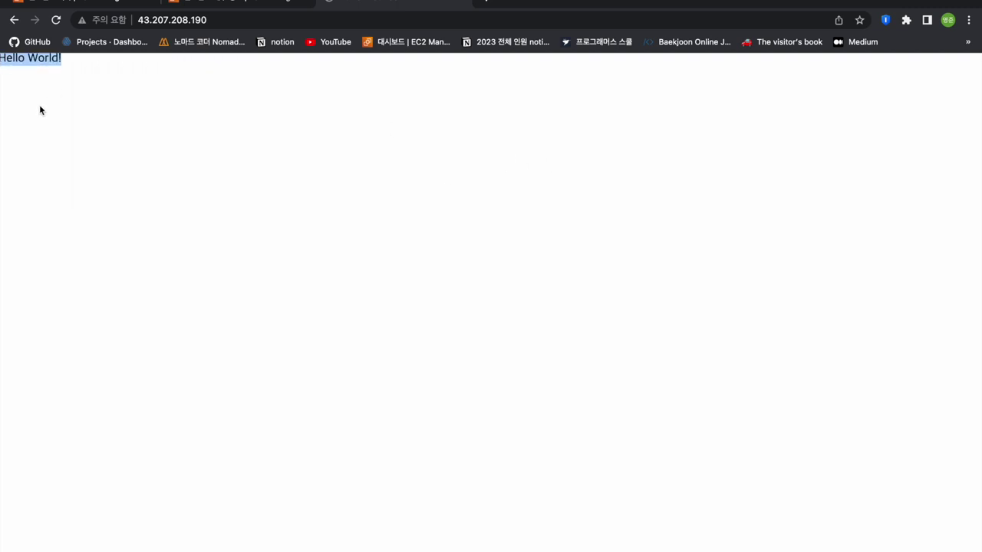
{"action": "key", "text": "ctrl+r"}
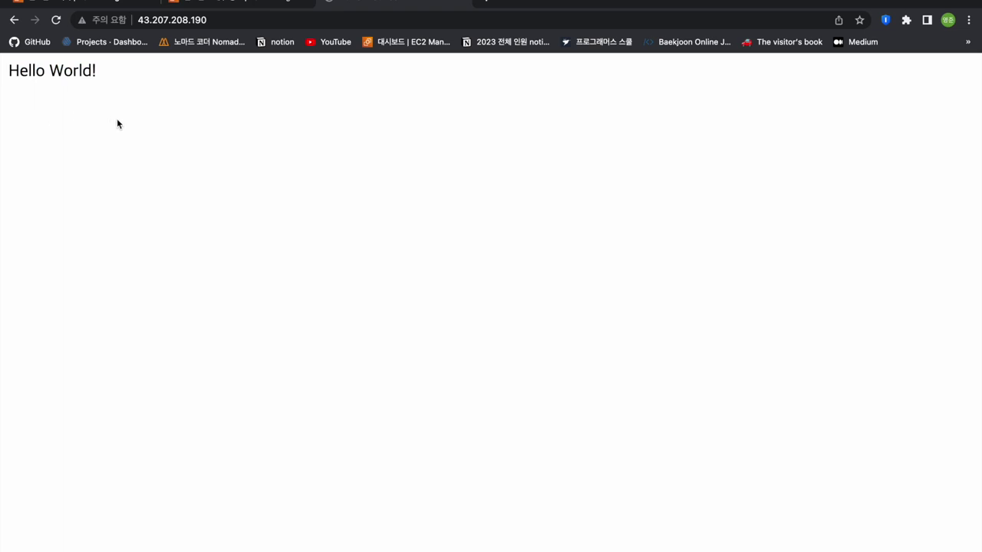
{"action": "left_click_drag", "start_coordinate": [8, 72], "coordinate": [97, 72]}
{"action": "left_click", "coordinate": [117, 78]}
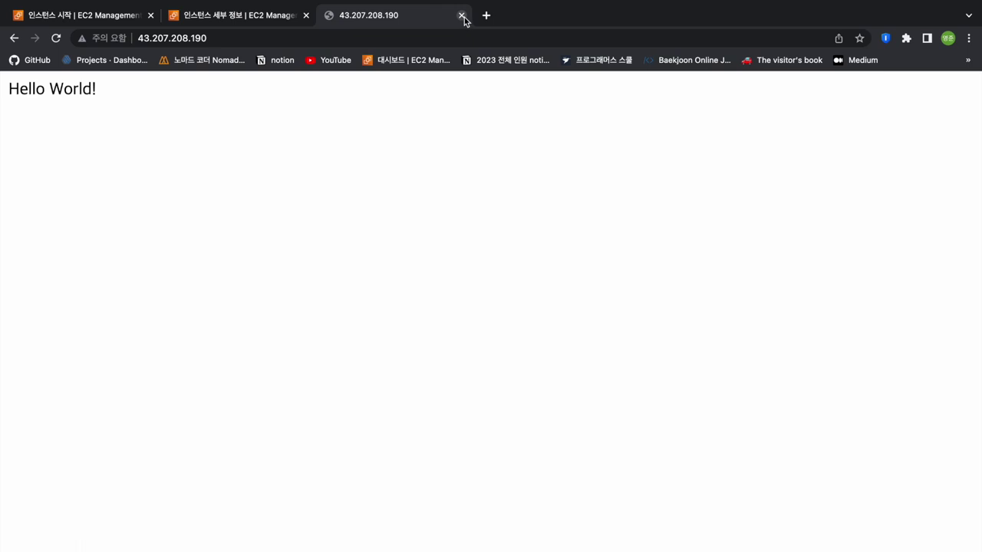
{"action": "left_click", "coordinate": [463, 16]}
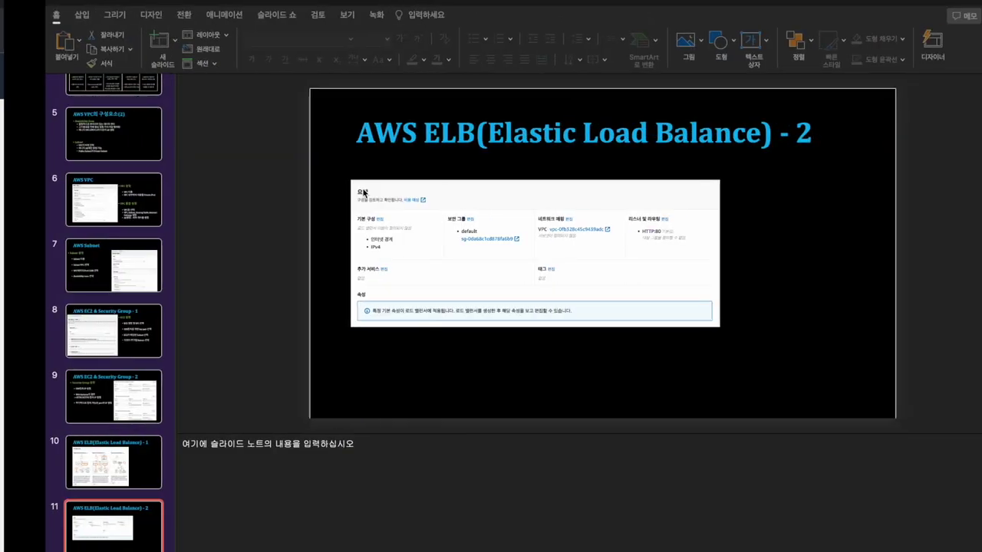
- Switch to PowerPoint, show the "AWS VPC란?" architecture slide full screen and return to the EC2 console
{"action": "scroll", "coordinate": [130, 230], "scroll_direction": "up", "scroll_amount": 10}
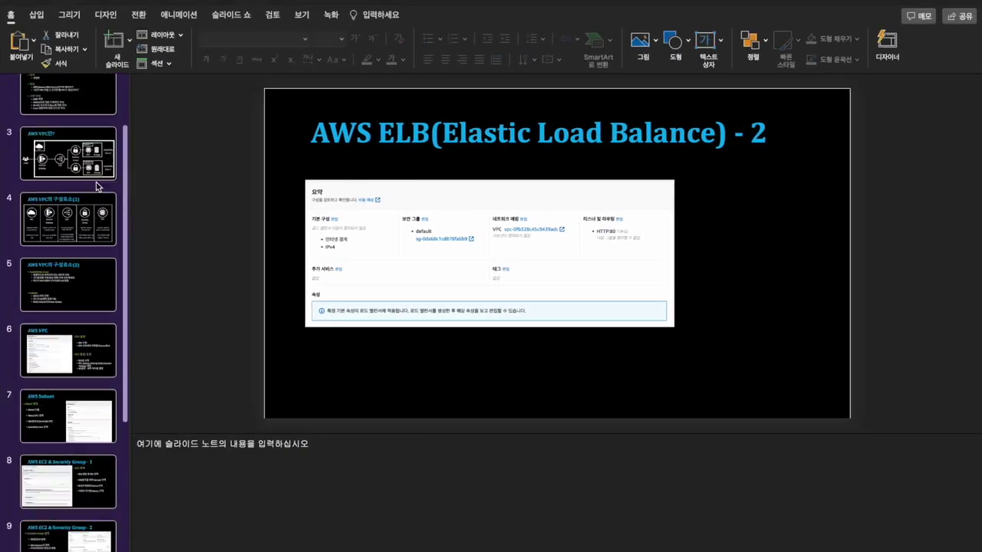
{"action": "left_click", "coordinate": [123, 238]}
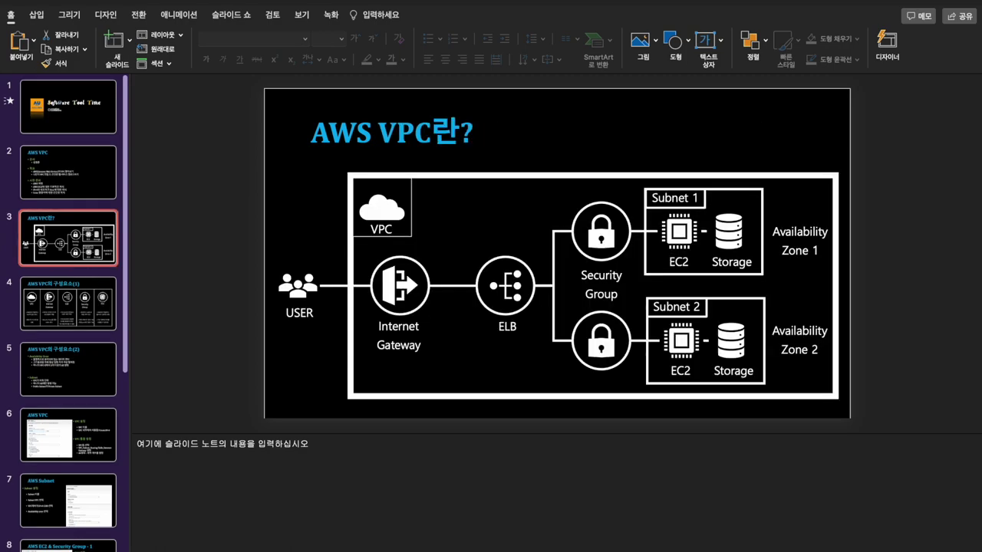
{"action": "key", "text": "super+Return"}
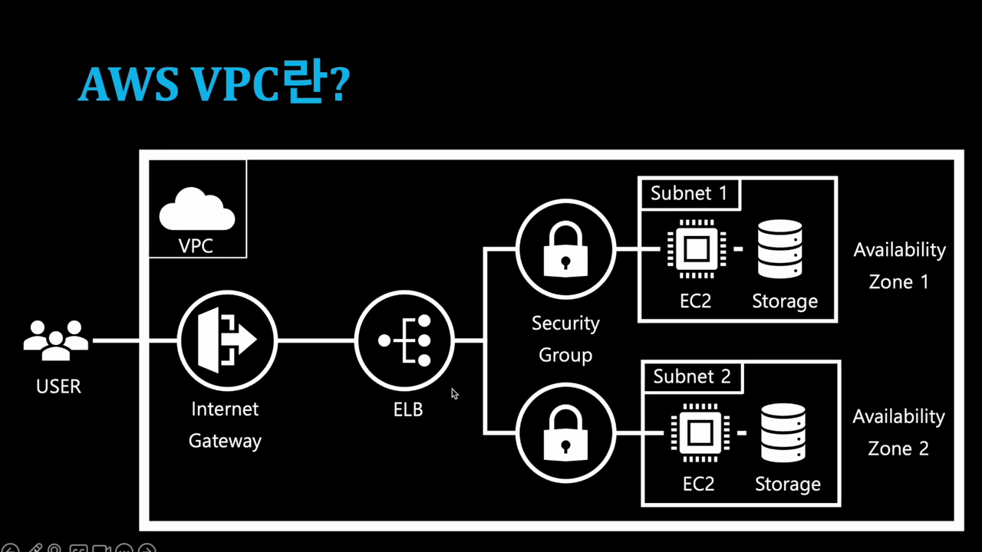
{"action": "key", "text": "Escape"}
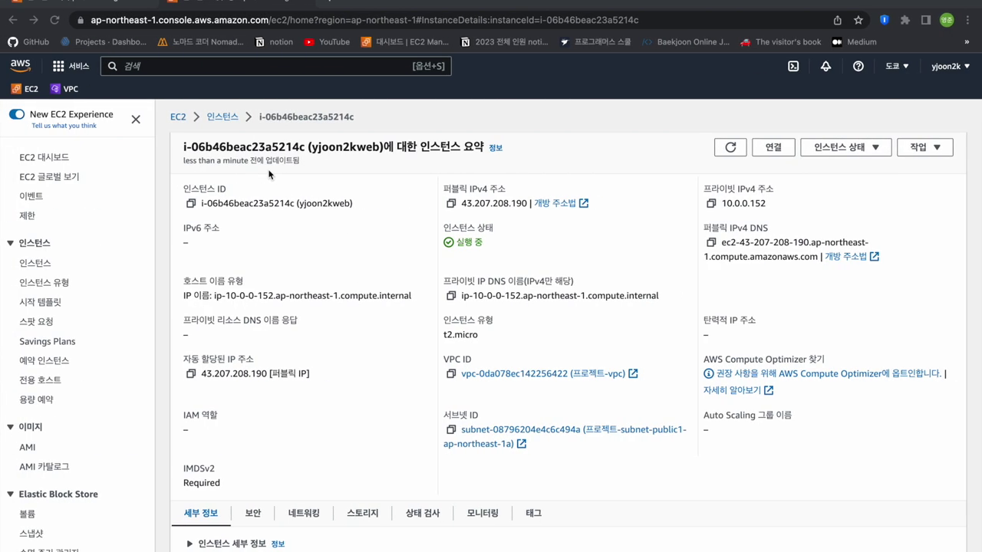
- Start launching another EC2 instance from the instance list and name it webservice2
{"action": "left_click", "coordinate": [221, 116]}
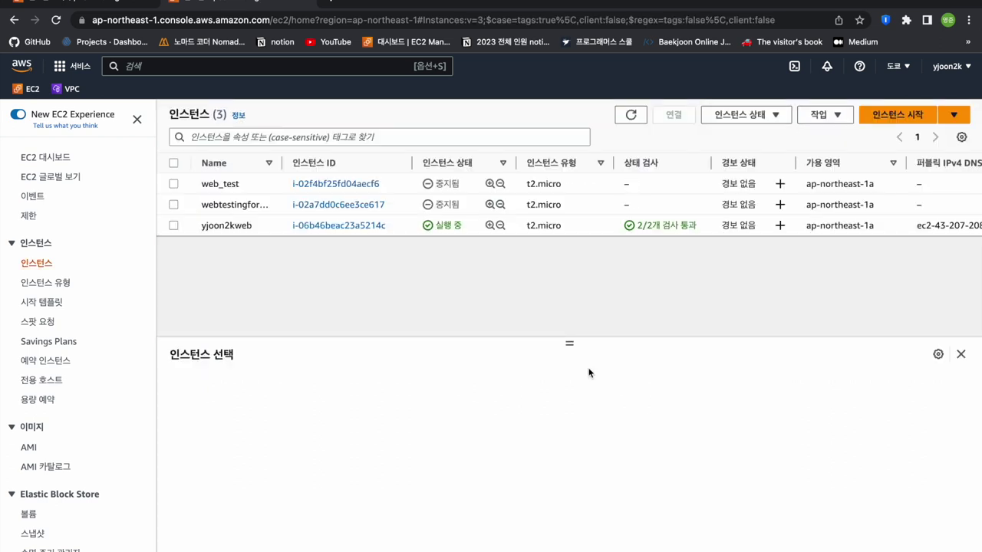
{"action": "left_click", "coordinate": [894, 114]}
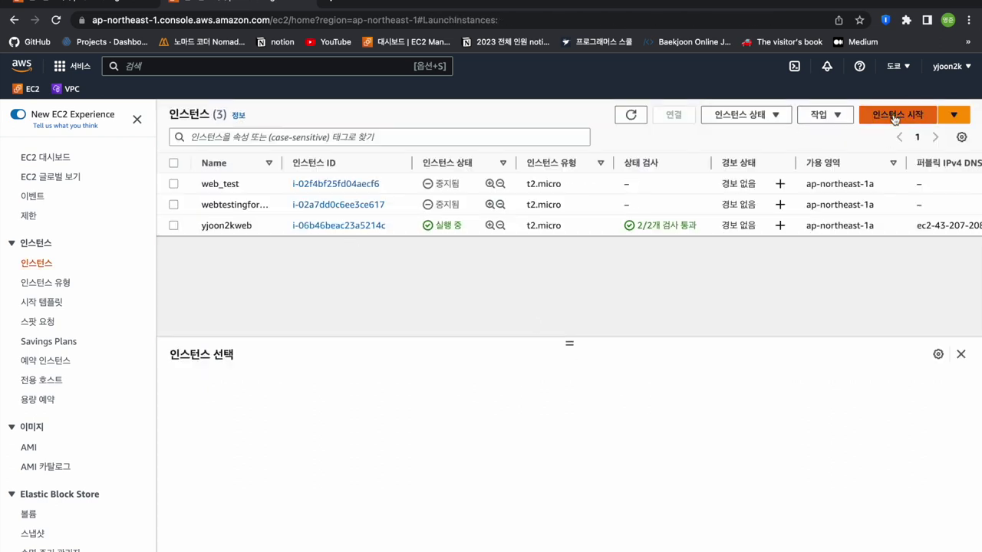
{"action": "left_click", "coordinate": [109, 304]}
{"action": "type", "text": "webservice2"}
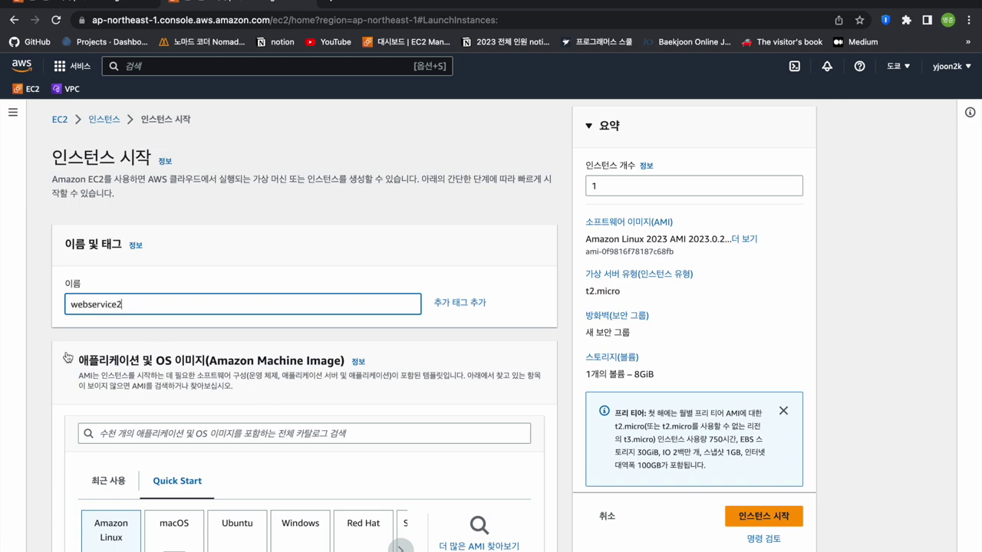
- Choose an existing login key pair for webservice2
{"action": "scroll", "coordinate": [134, 327], "scroll_direction": "up", "scroll_amount": 3}
{"action": "scroll", "coordinate": [135, 326], "scroll_direction": "down", "scroll_amount": 10}
{"action": "scroll", "coordinate": [134, 326], "scroll_direction": "down", "scroll_amount": 10}
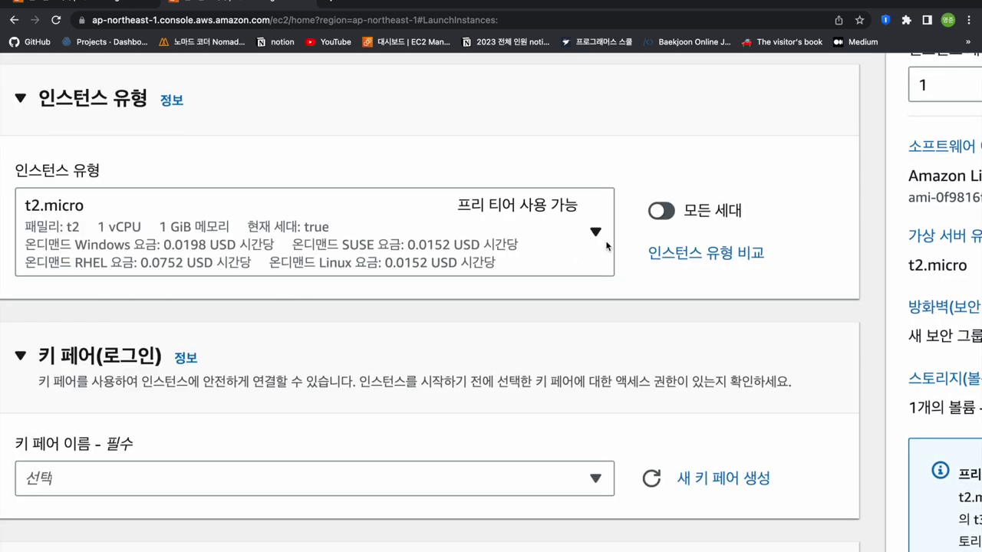
{"action": "scroll", "coordinate": [506, 348], "scroll_direction": "down", "scroll_amount": 1}
{"action": "left_click", "coordinate": [502, 404]}
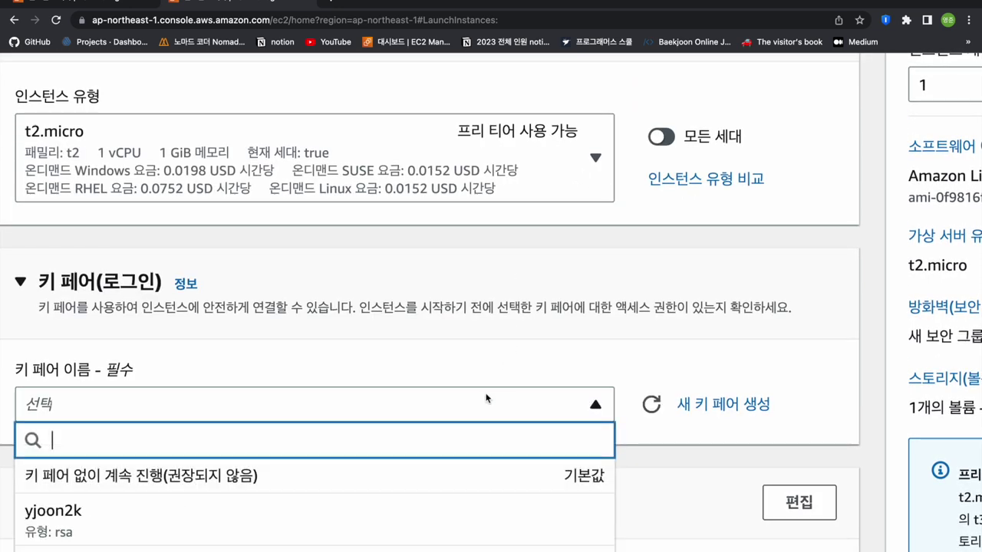
{"action": "left_click", "coordinate": [300, 549]}
{"action": "scroll", "coordinate": [426, 474], "scroll_direction": "down", "scroll_amount": 10}
{"action": "scroll", "coordinate": [427, 473], "scroll_direction": "up", "scroll_amount": 2}
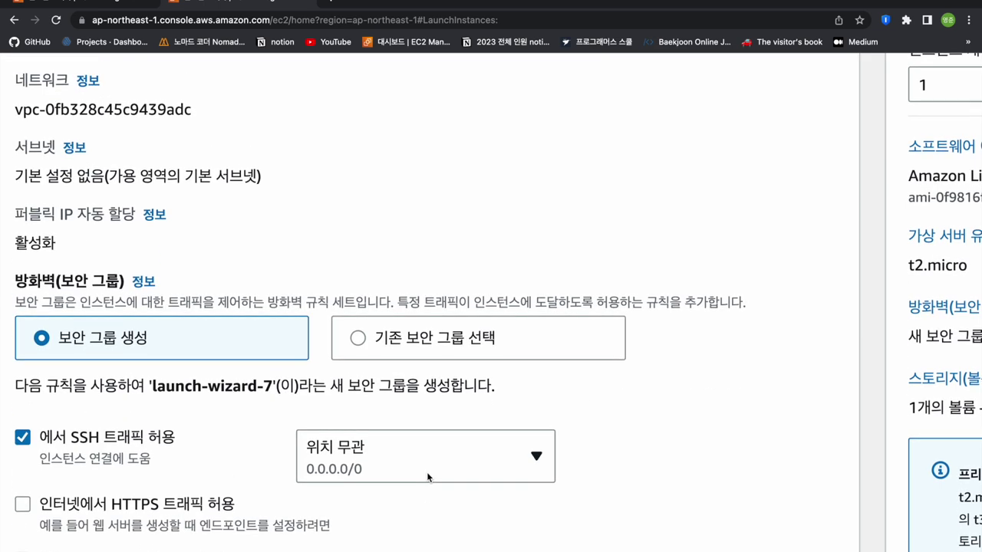
{"action": "left_click", "coordinate": [358, 341]}
{"action": "left_click", "coordinate": [475, 421]}
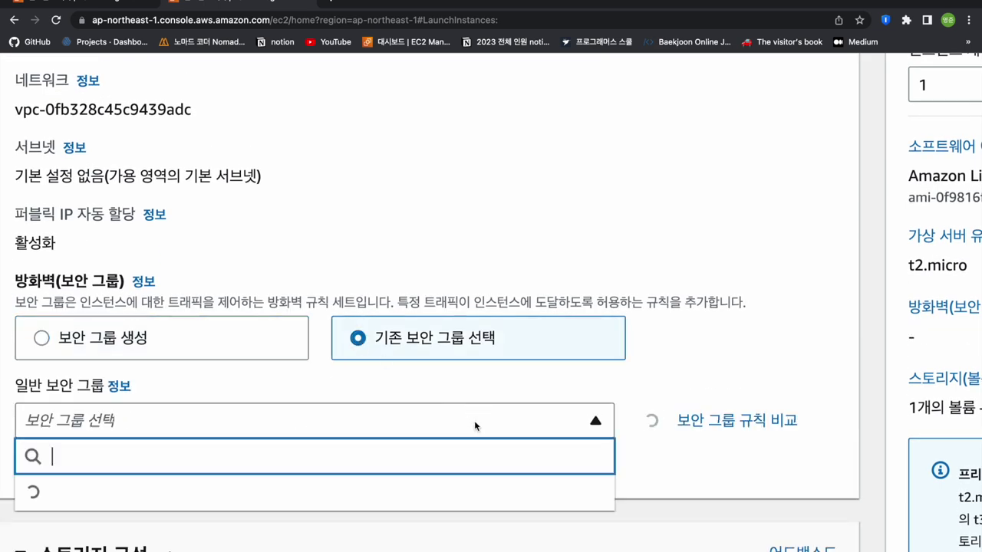
{"action": "scroll", "coordinate": [307, 345], "scroll_direction": "down", "scroll_amount": 3}
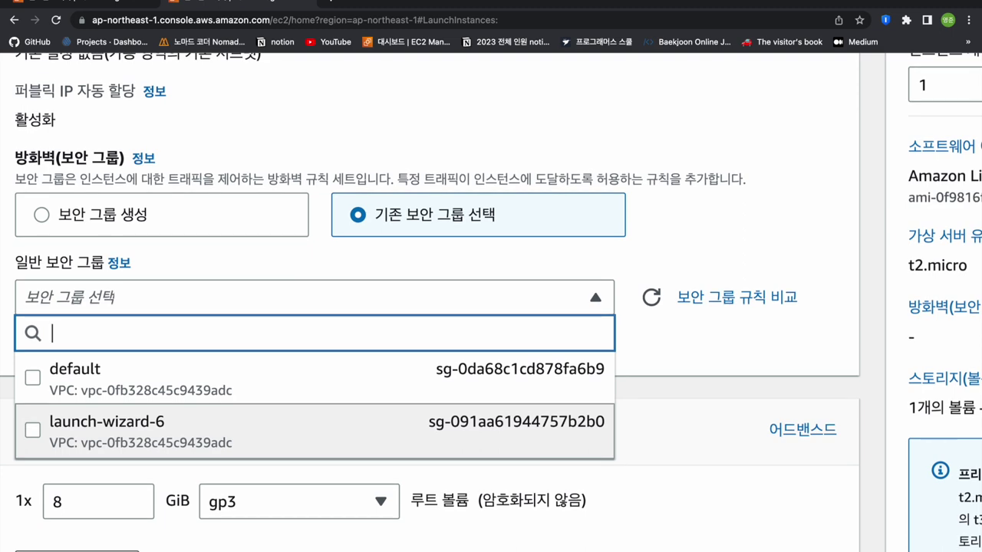
{"action": "left_click", "coordinate": [46, 217]}
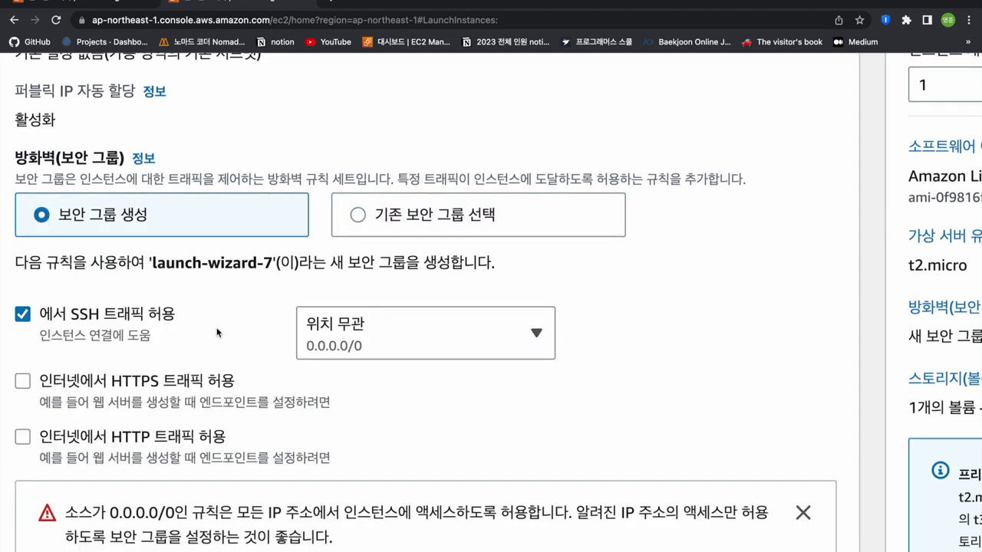
- Edit the network settings to use VPC 프로젝트-vpc and subnet 프로젝트-subnet-public2-ap-northeast-1c
{"action": "key", "text": "super+minus"}
{"action": "key", "text": "super+minus"}
{"action": "scroll", "coordinate": [518, 295], "scroll_direction": "up", "scroll_amount": 2}
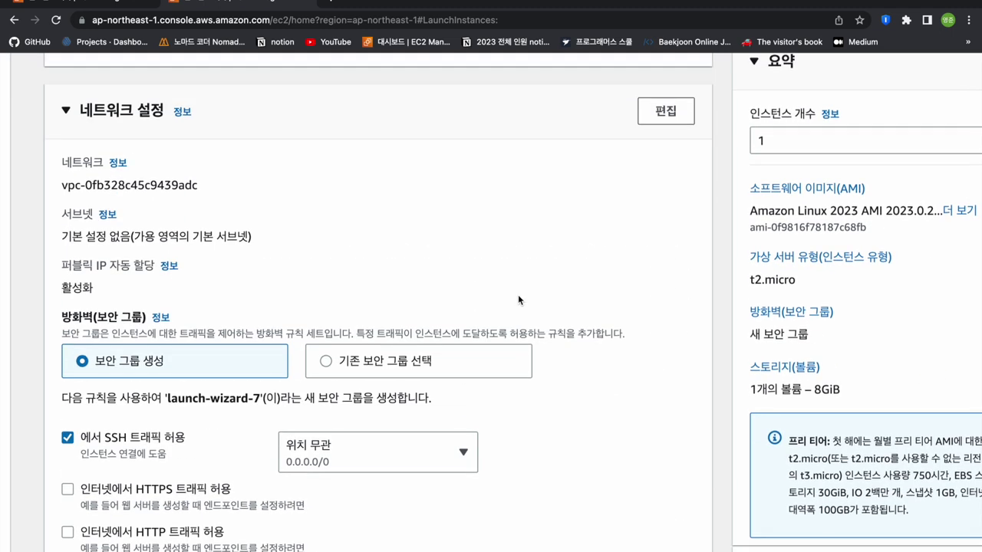
{"action": "left_click", "coordinate": [671, 112]}
{"action": "left_click", "coordinate": [413, 192]}
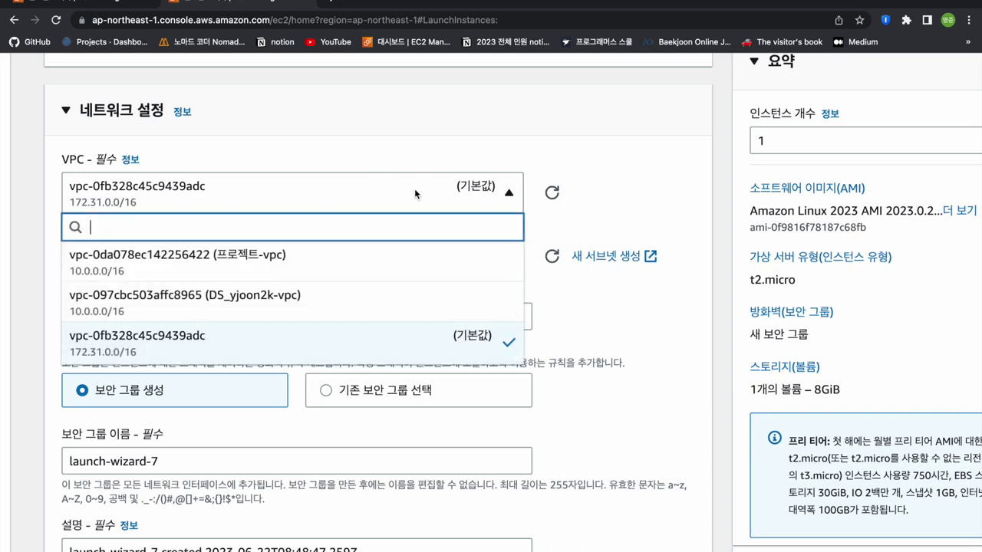
{"action": "left_click", "coordinate": [316, 269]}
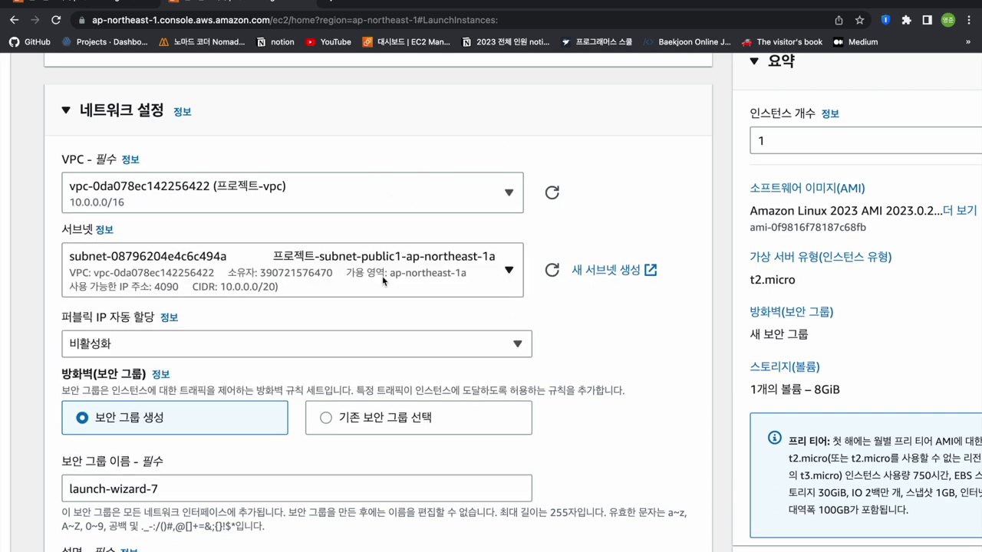
{"action": "left_click", "coordinate": [382, 277]}
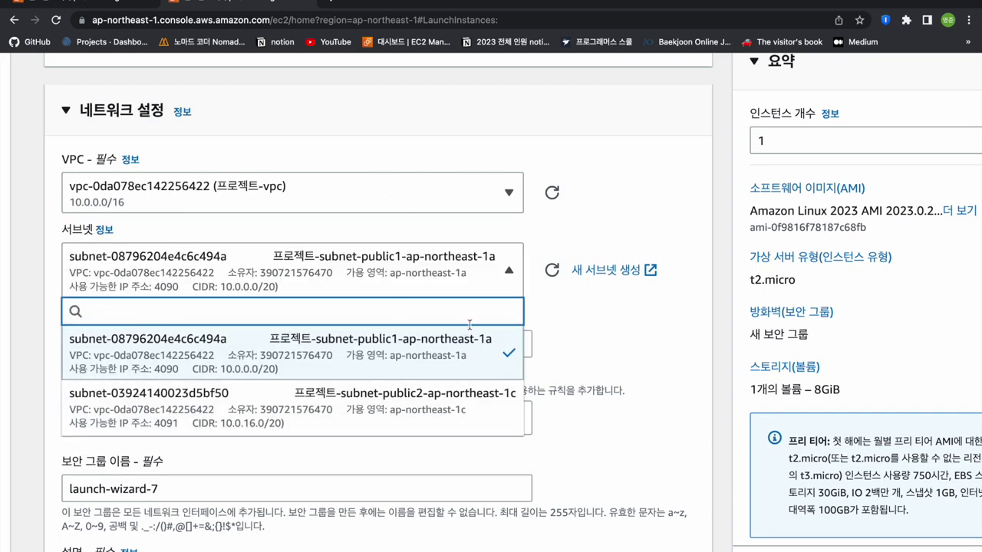
{"action": "left_click", "coordinate": [420, 406]}
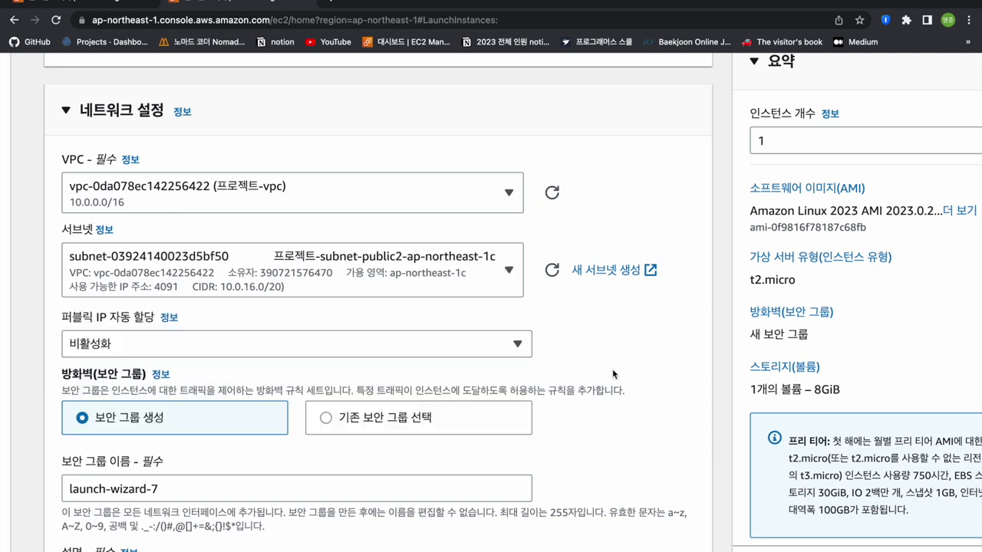
- Enable automatic public IP assignment for the new instance
{"action": "scroll", "coordinate": [613, 374], "scroll_direction": "down", "scroll_amount": 1}
{"action": "left_click", "coordinate": [472, 307]}
{"action": "left_click", "coordinate": [430, 343]}
- Use an existing security group for the firewall and select webservice
{"action": "scroll", "coordinate": [659, 346], "scroll_direction": "down", "scroll_amount": 1}
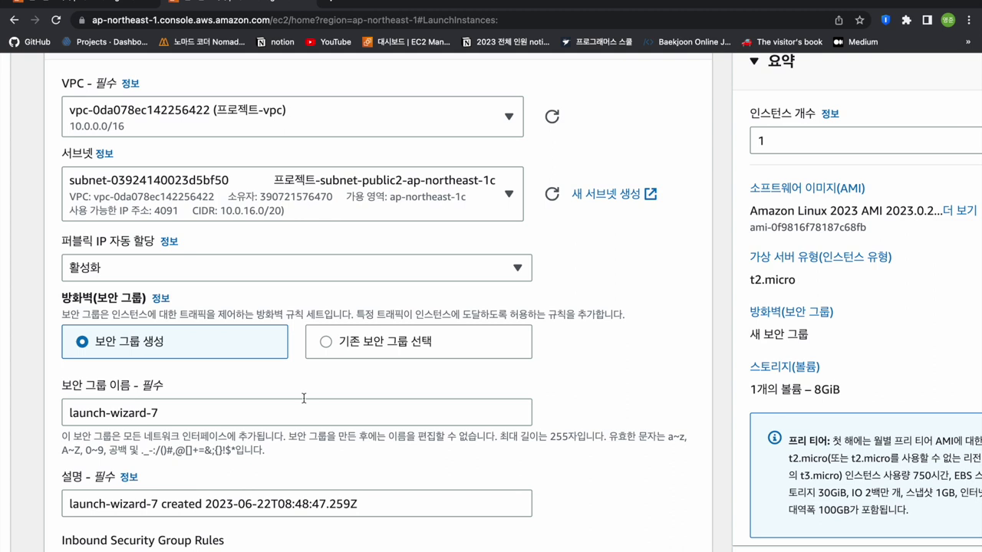
{"action": "scroll", "coordinate": [304, 399], "scroll_direction": "down", "scroll_amount": 2}
{"action": "left_click", "coordinate": [321, 261]}
{"action": "left_click", "coordinate": [377, 335]}
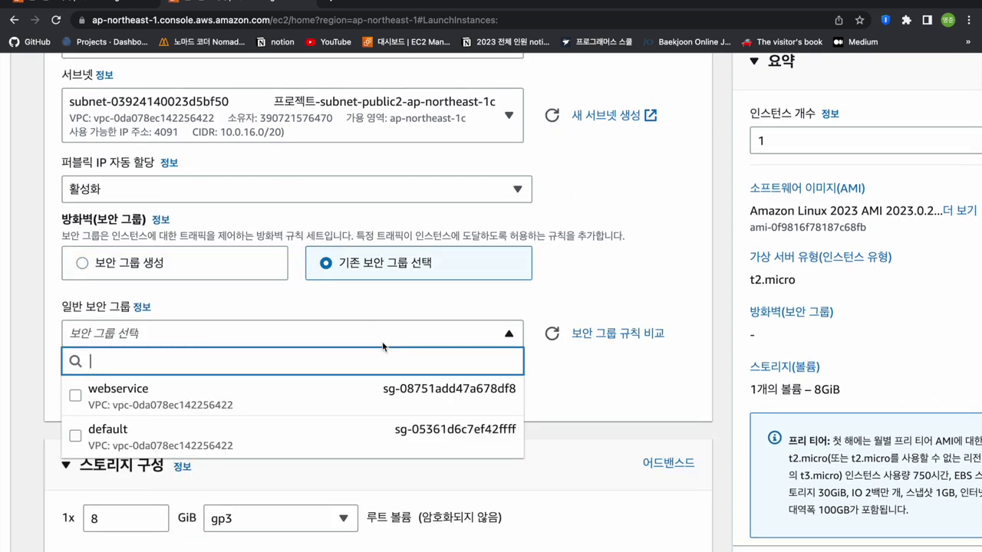
{"action": "left_click", "coordinate": [337, 399]}
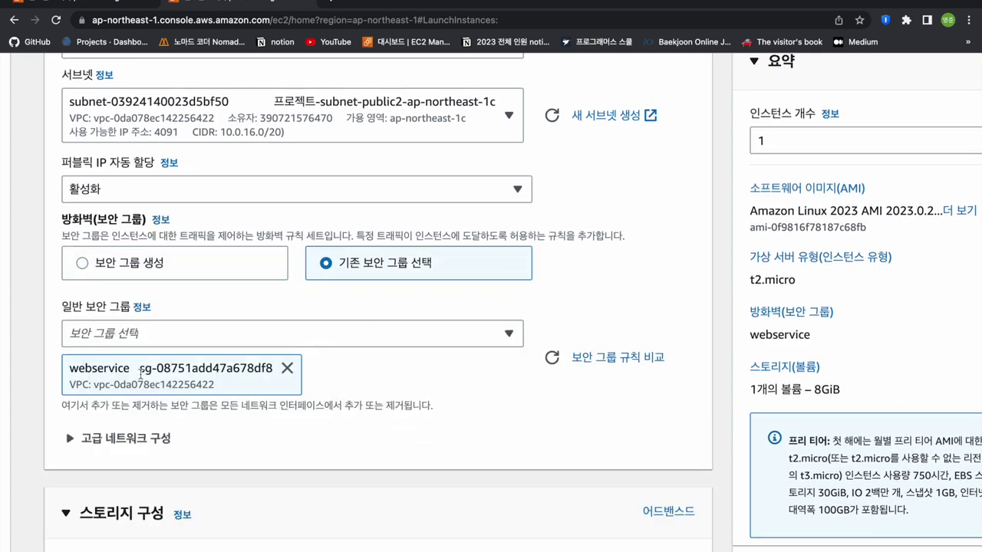
{"action": "left_click_drag", "start_coordinate": [69, 372], "coordinate": [131, 373]}
{"action": "left_click", "coordinate": [414, 426]}
- Launch the webservice2 instance and open its entry in the instance list
{"action": "scroll", "coordinate": [414, 426], "scroll_direction": "down", "scroll_amount": 3}
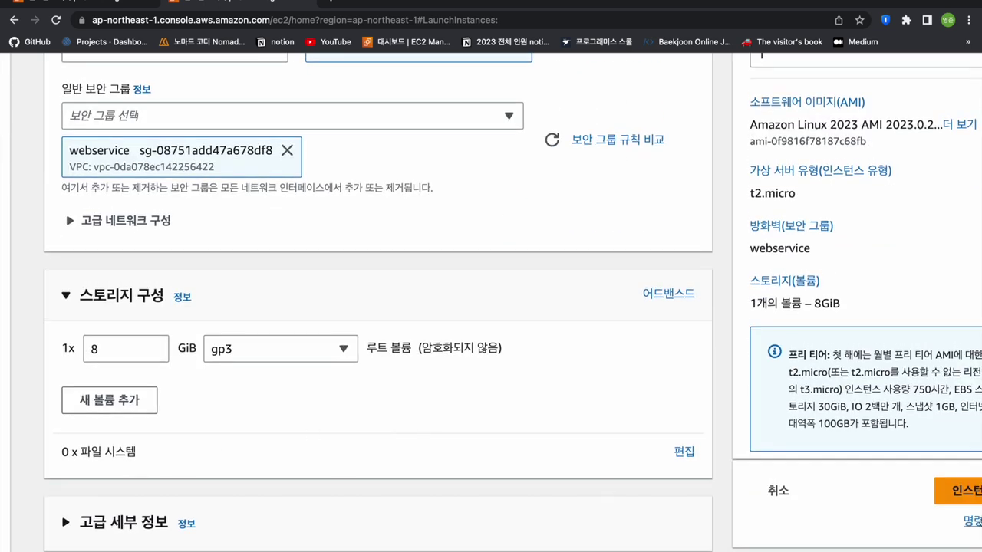
{"action": "left_click", "coordinate": [954, 492]}
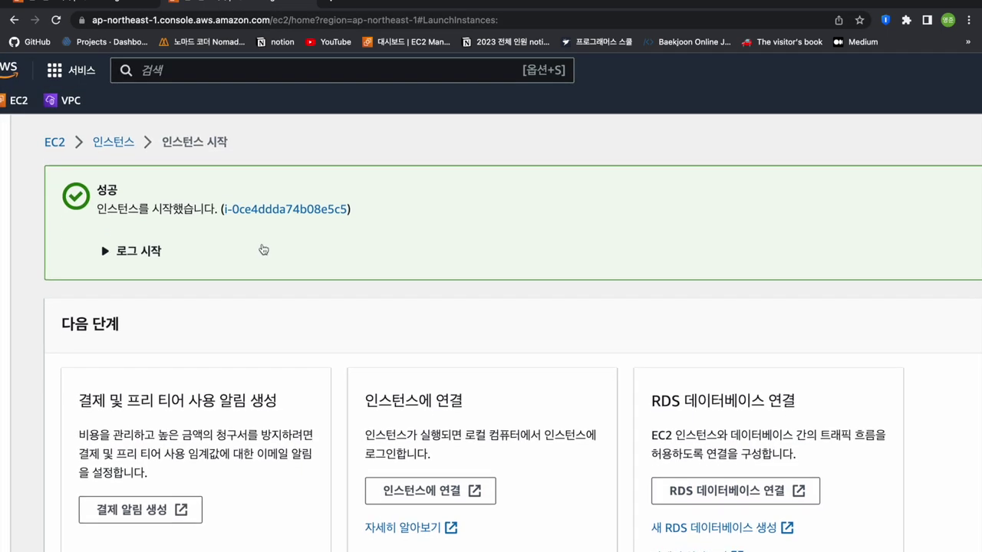
{"action": "left_click", "coordinate": [283, 208]}
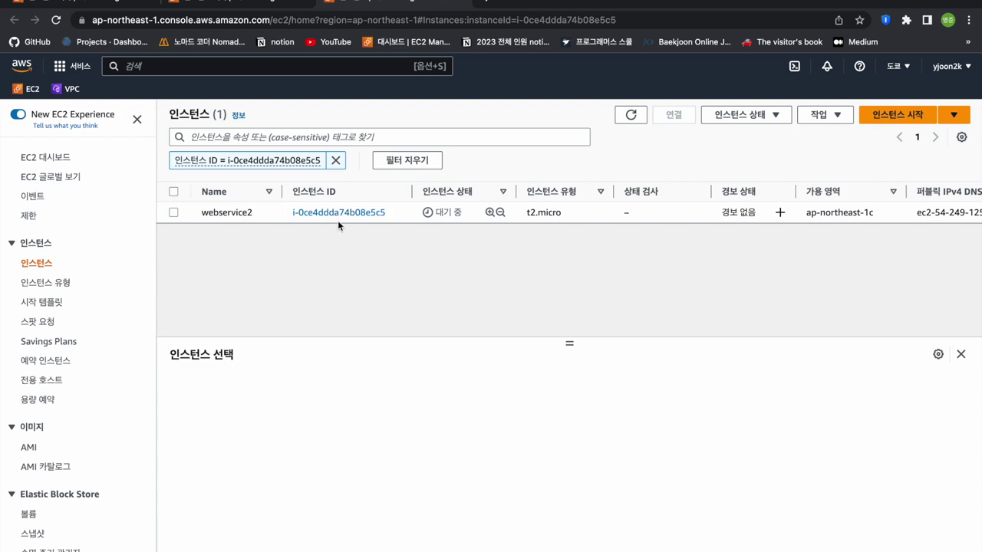
- Open the webservice2 instance summary, and in the terminal exit the SSH session on the first instance
{"action": "left_click", "coordinate": [339, 218]}
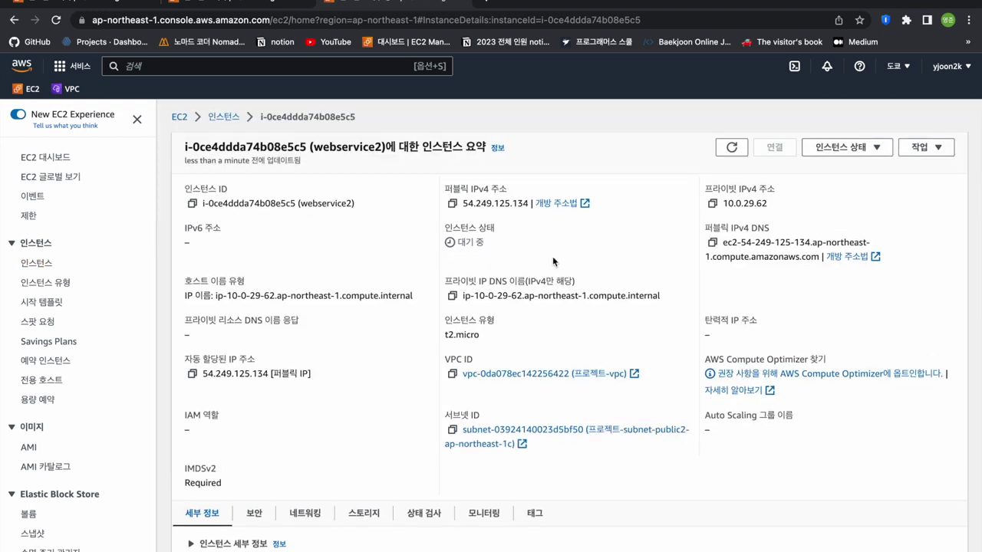
{"action": "scroll", "coordinate": [553, 258], "scroll_direction": "up", "scroll_amount": 3}
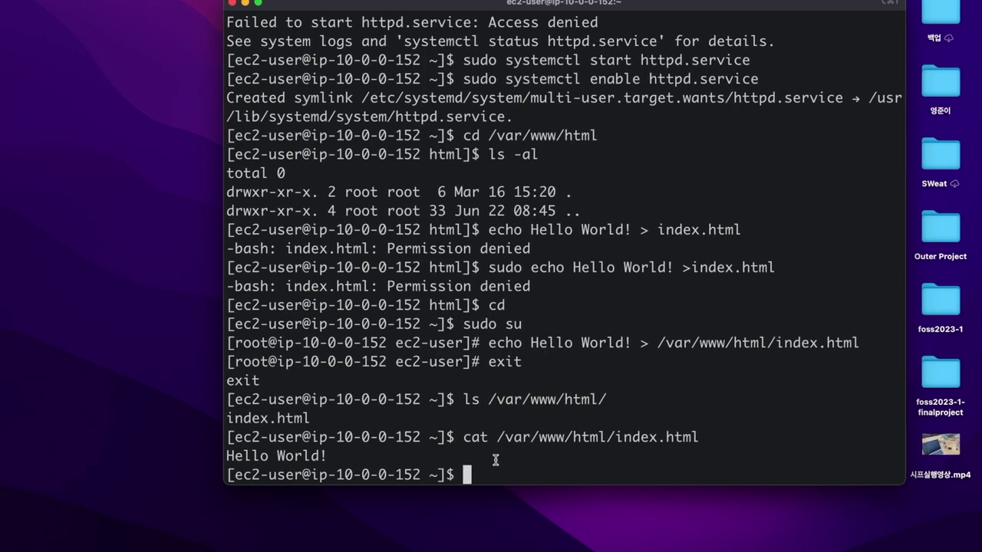
{"action": "type", "text": "exit"}
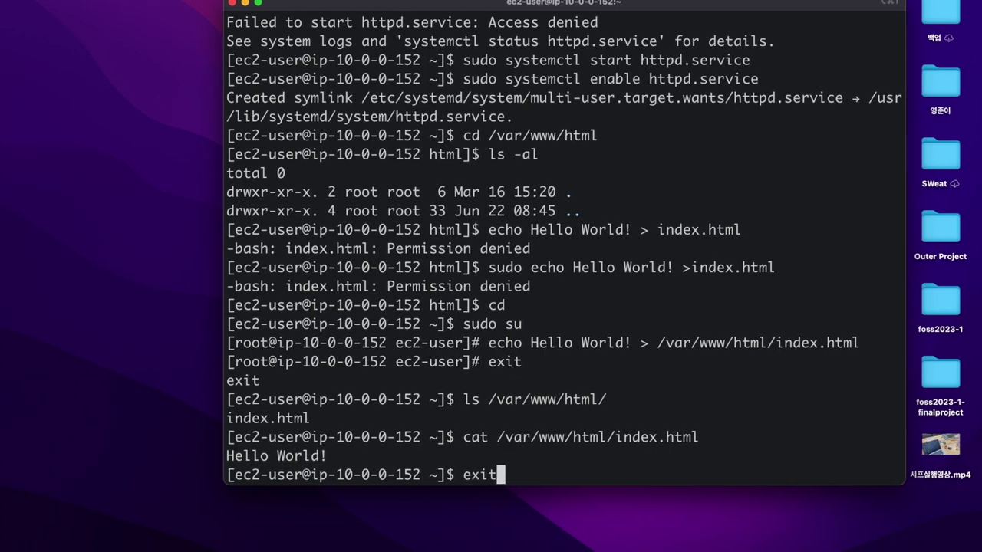
{"action": "key", "text": "Return"}
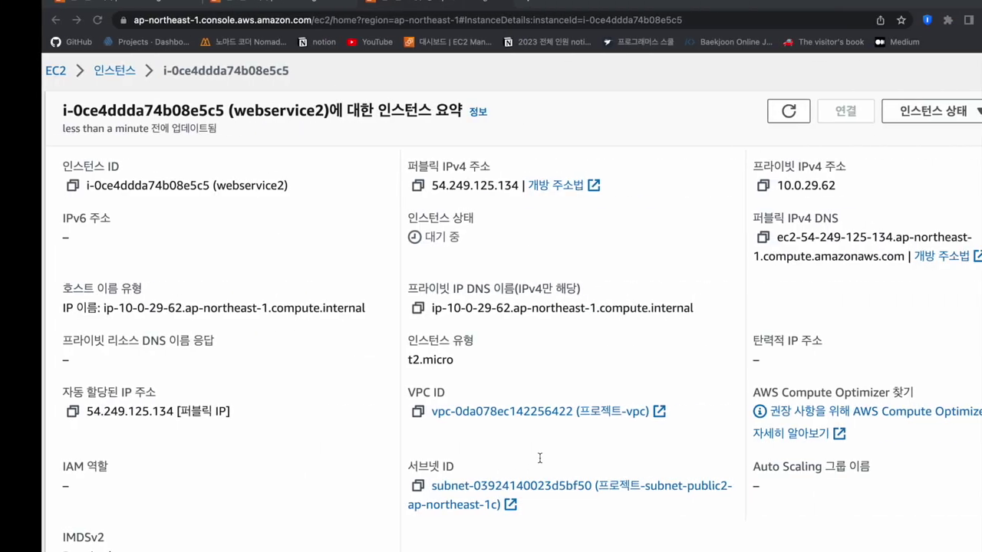
- Back in the browser, refresh the webservice2 instance summary until its connect option is available
{"action": "left_click", "coordinate": [741, 111]}
{"action": "left_click", "coordinate": [736, 114]}
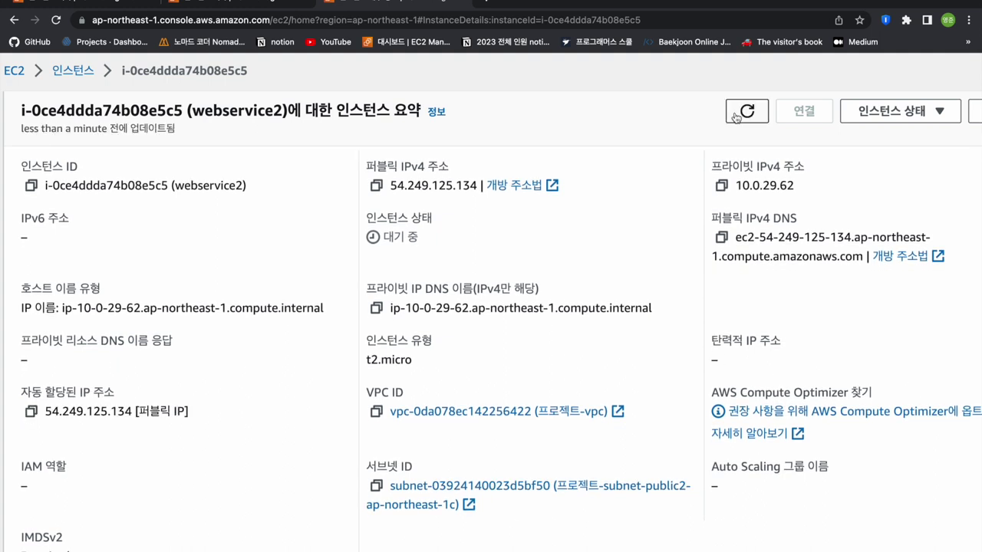
{"action": "left_click", "coordinate": [734, 115]}
{"action": "left_click", "coordinate": [734, 115]}
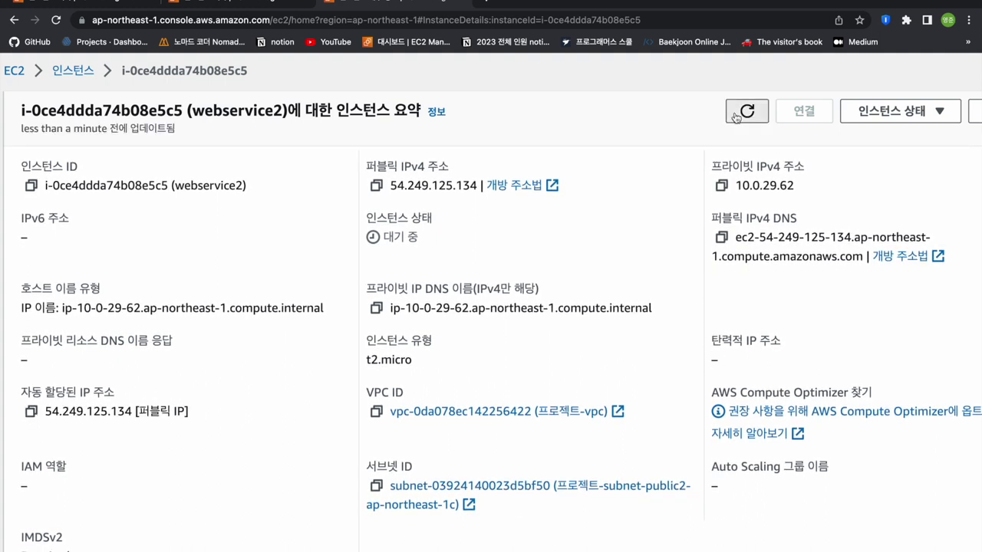
{"action": "left_click", "coordinate": [734, 116]}
{"action": "left_click", "coordinate": [734, 116]}
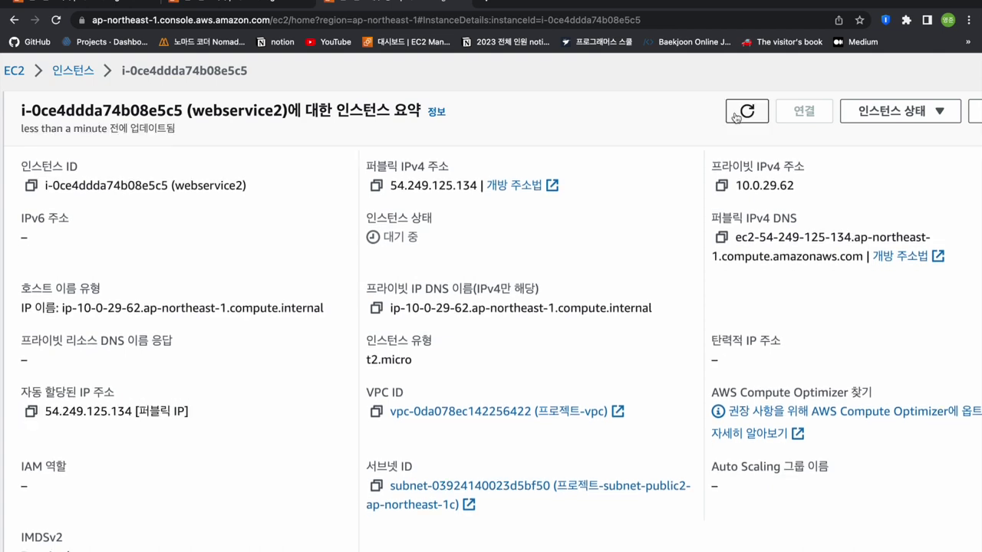
{"action": "left_click", "coordinate": [735, 116]}
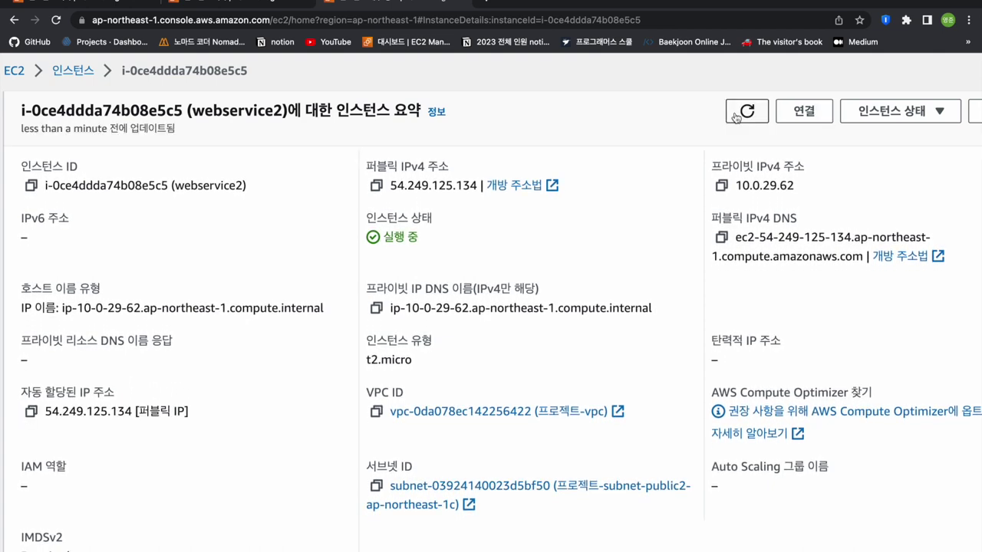
- Copy the example SSH client command for webservice2 and try to connect with it in the terminal
{"action": "left_click", "coordinate": [805, 115]}
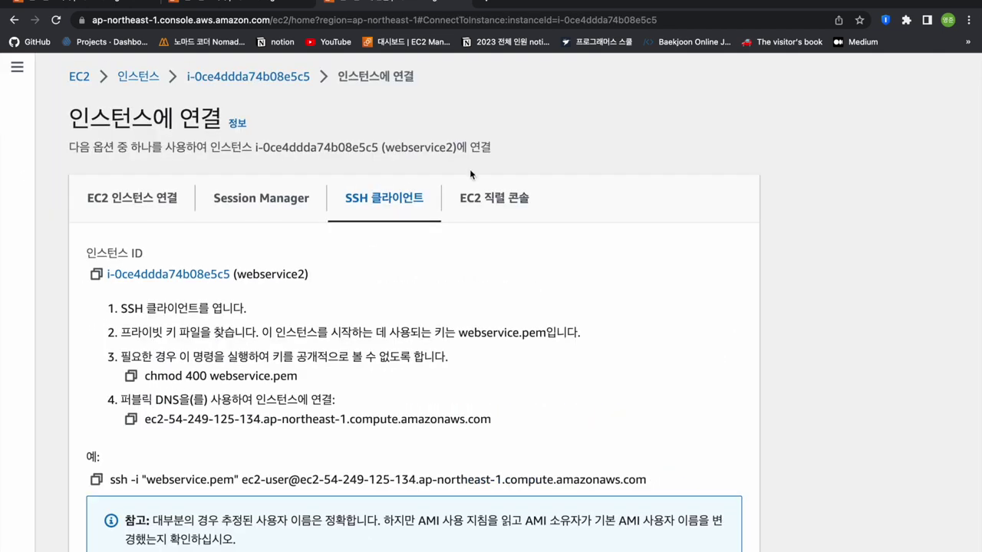
{"action": "left_click", "coordinate": [96, 481]}
{"action": "key", "text": "ctrl+Left"}
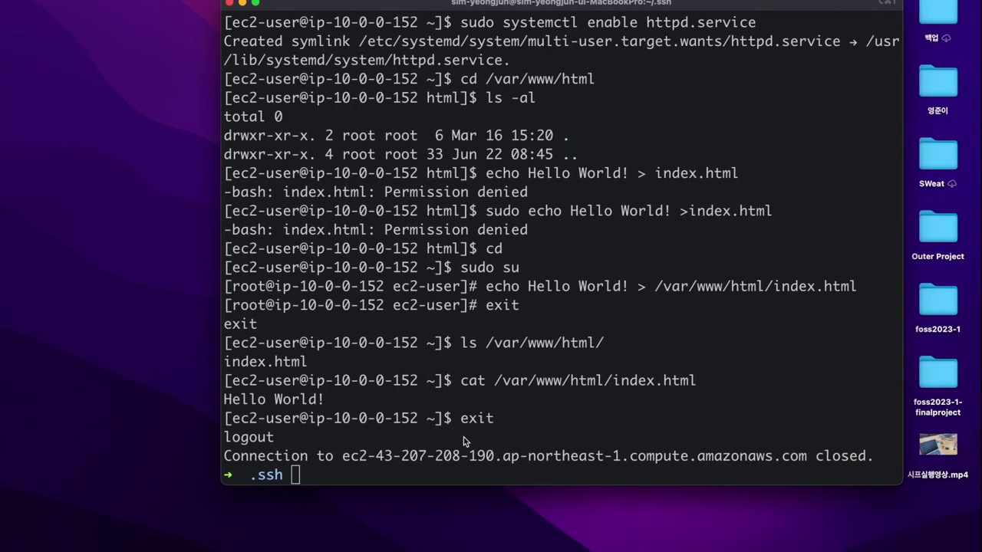
{"action": "key", "text": "super+v"}
{"action": "key", "text": "Return"}
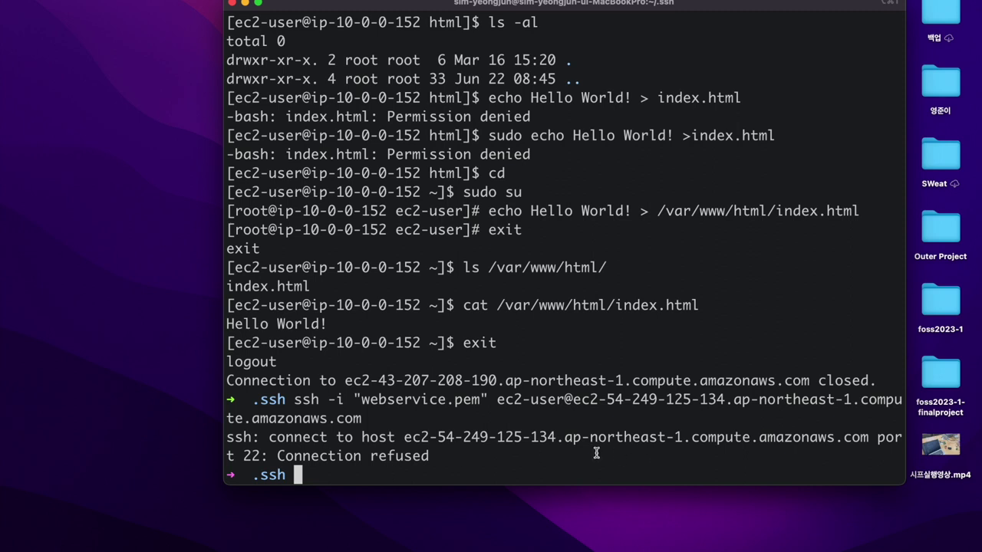
- Rerun the SSH command using webservice.pem for webservice2 and accept the host's authenticity with yes
{"action": "key", "text": "Up"}
{"action": "key", "text": "Return"}
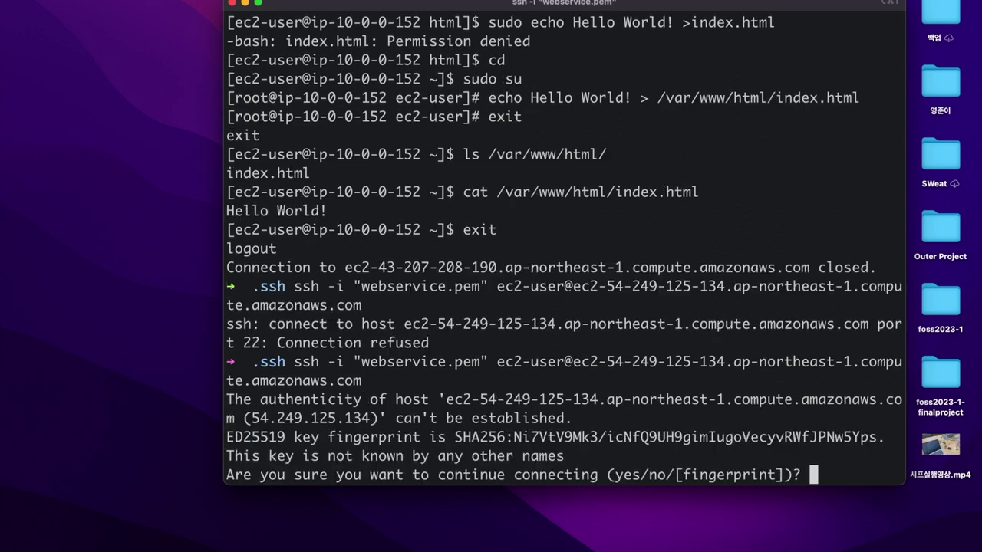
{"action": "type", "text": "yes"}
{"action": "key", "text": "Return"}
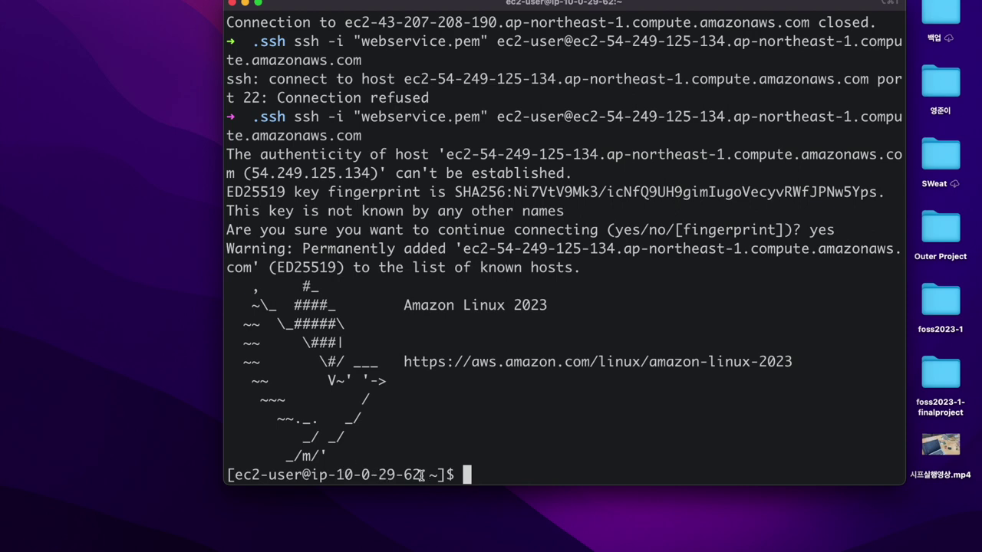
- Return the browser to the webservice2 instance details page and switch back to the terminal
{"action": "key", "text": "ctrl+Right"}
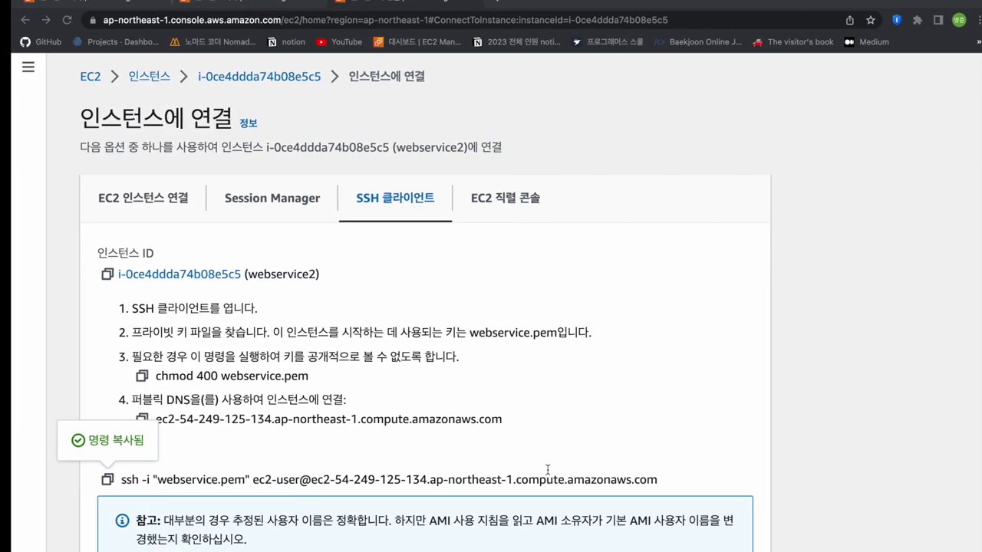
{"action": "left_click", "coordinate": [254, 76]}
{"action": "key", "text": "ctrl+Left"}
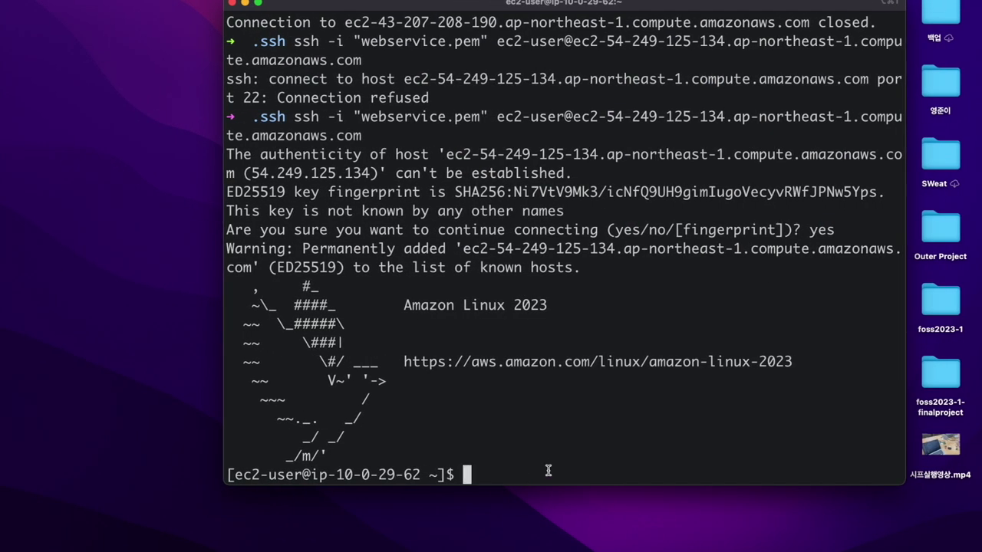
- Install the Apache package on webservice2 with sudo yum install httpd.x86_64 and approve the installation with y
{"action": "type", "text": "sudo "}
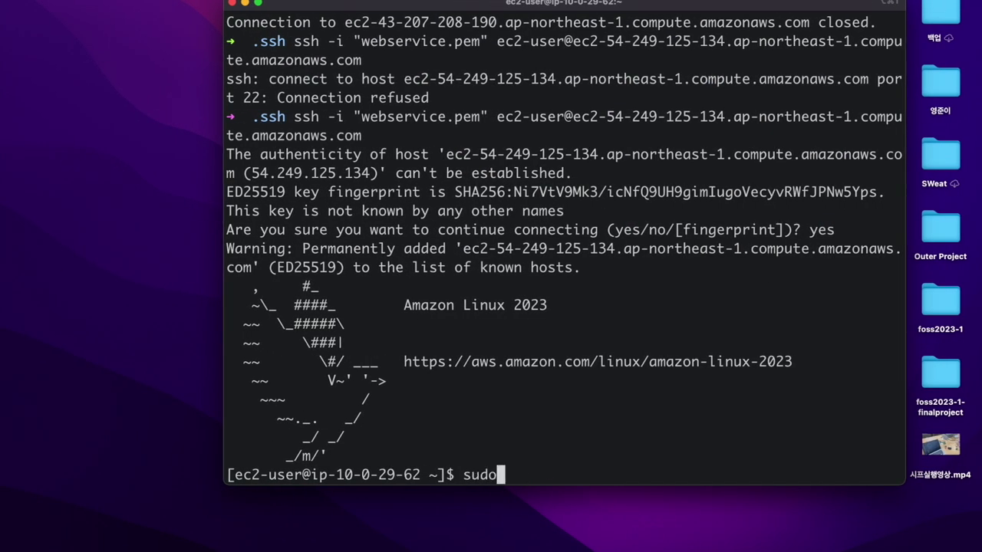
{"action": "type", "text": "yum i"}
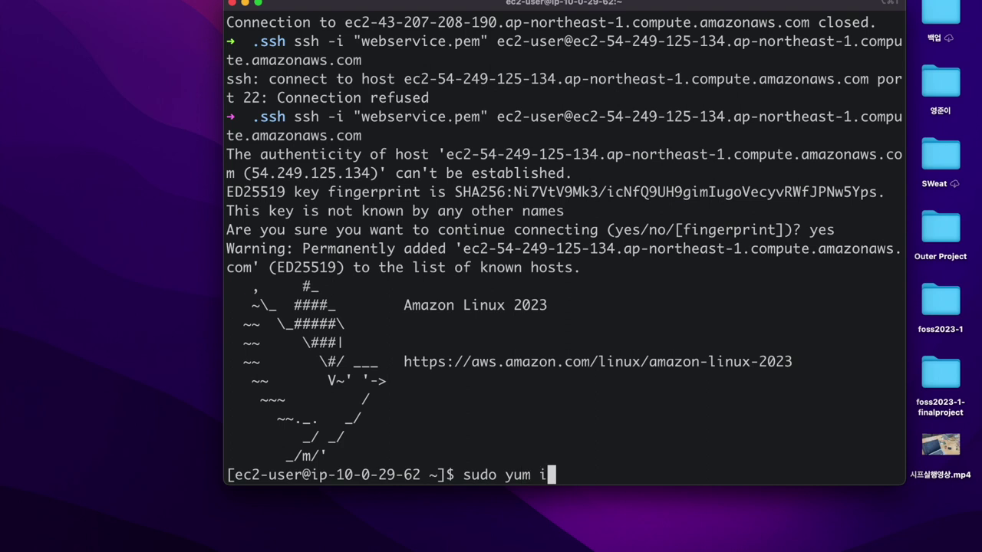
{"action": "type", "text": "nstall http"}
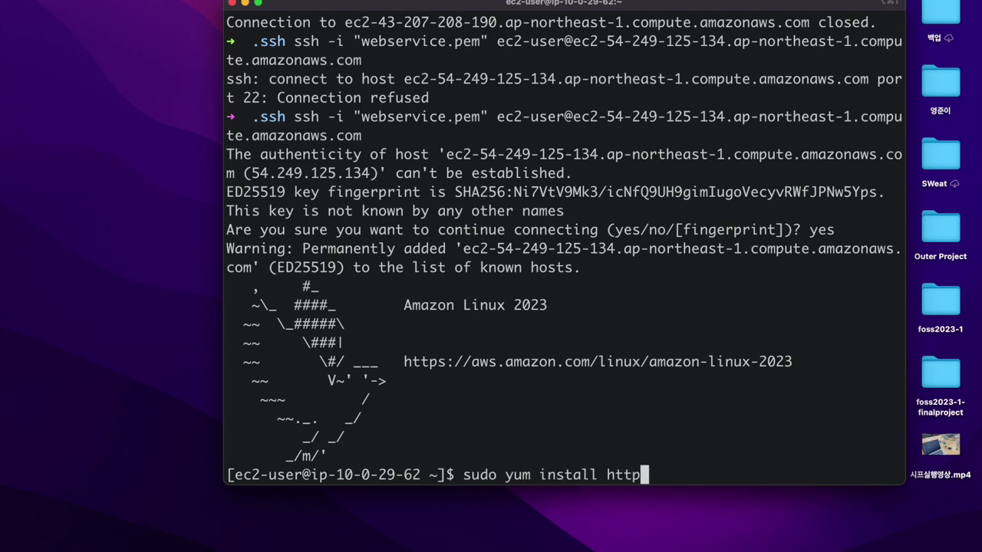
{"action": "type", "text": "d.x86_64"}
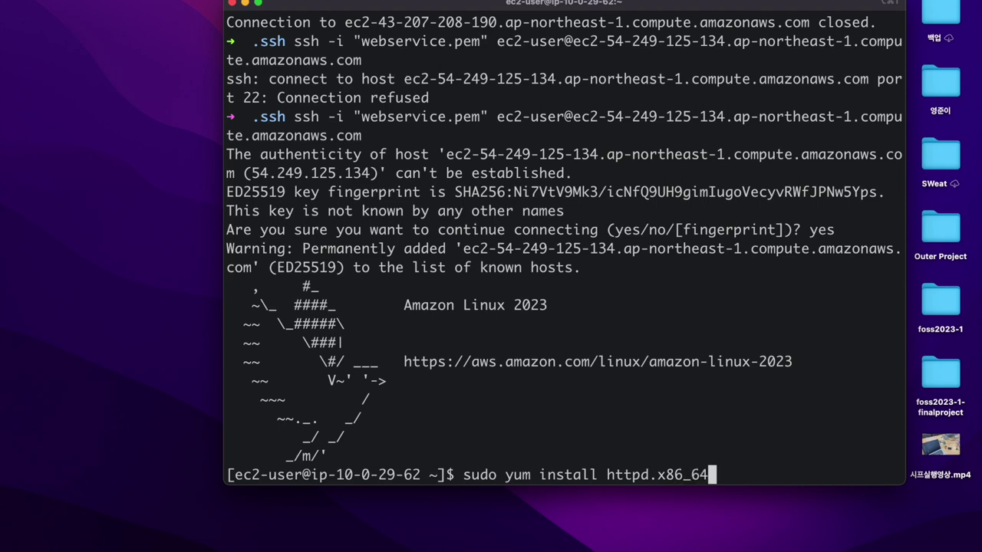
{"action": "key", "text": "Return"}
{"action": "type", "text": "y"}
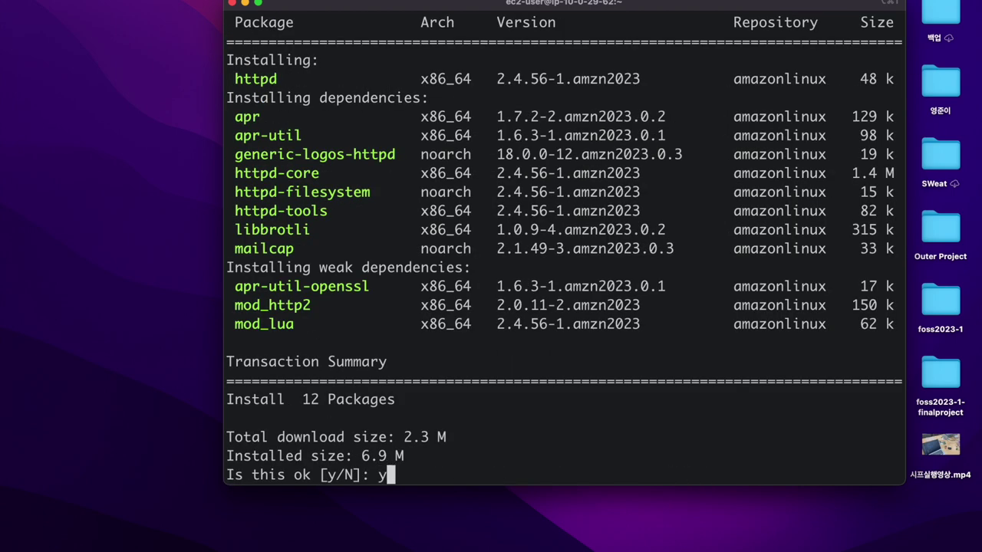
{"action": "key", "text": "Return"}
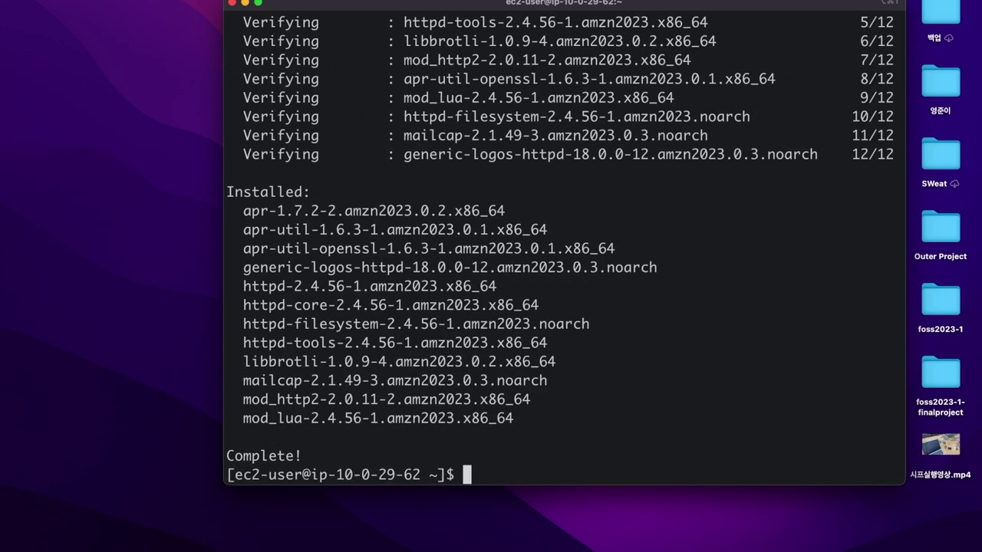
- Start the web server on webservice2 with sudo systemctl start httpd.service
{"action": "type", "text": "sudo system"}
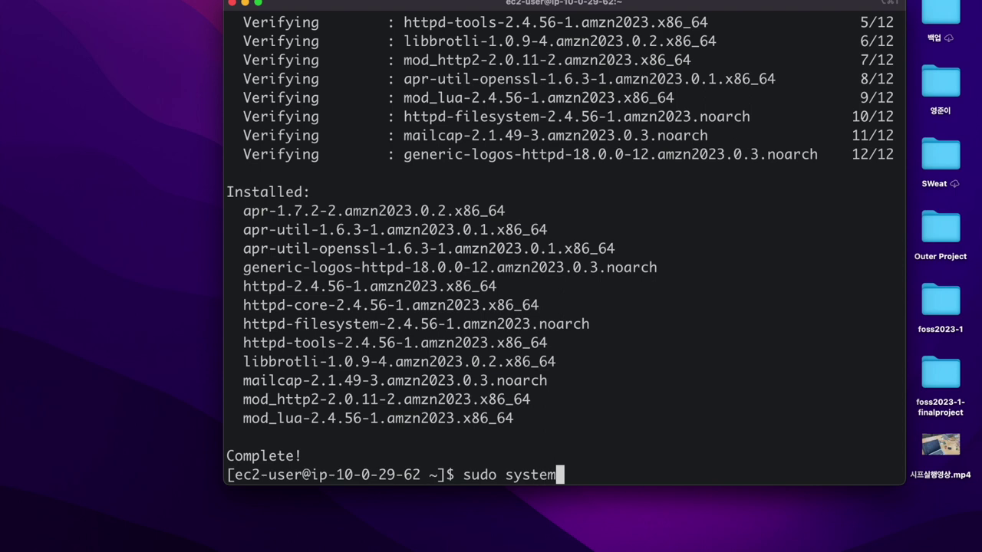
{"action": "type", "text": "ctl star"}
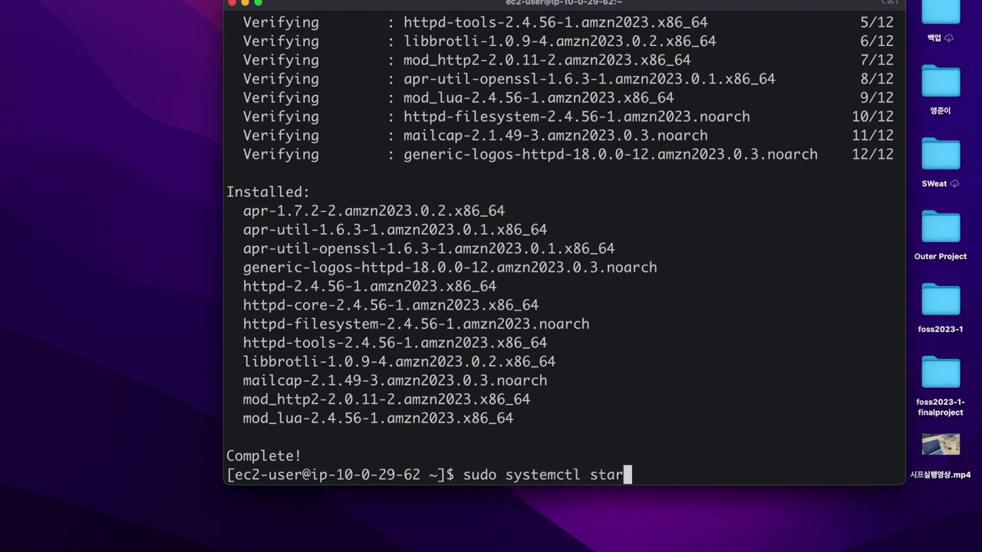
{"action": "type", "text": "t httpd.service"}
{"action": "key", "text": "Return"}
- Enable the httpd service at boot on webservice2 with sudo systemctl enable
{"action": "type", "text": "sudo systemctl en"}
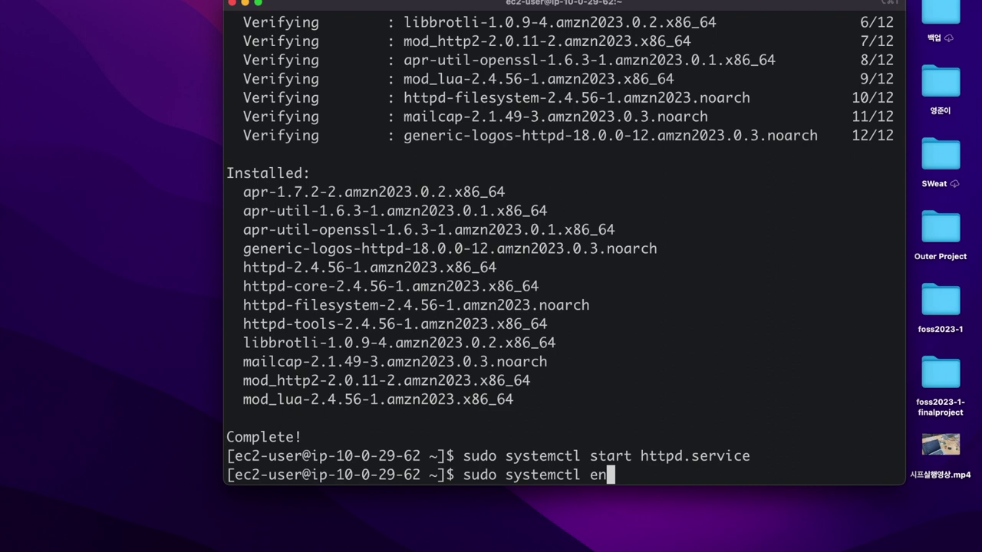
{"action": "type", "text": "able http"}
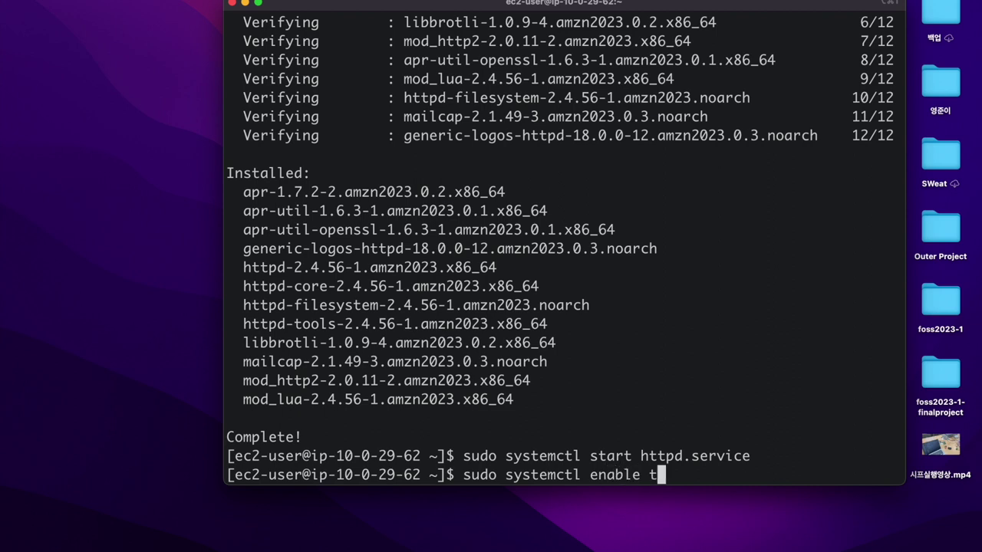